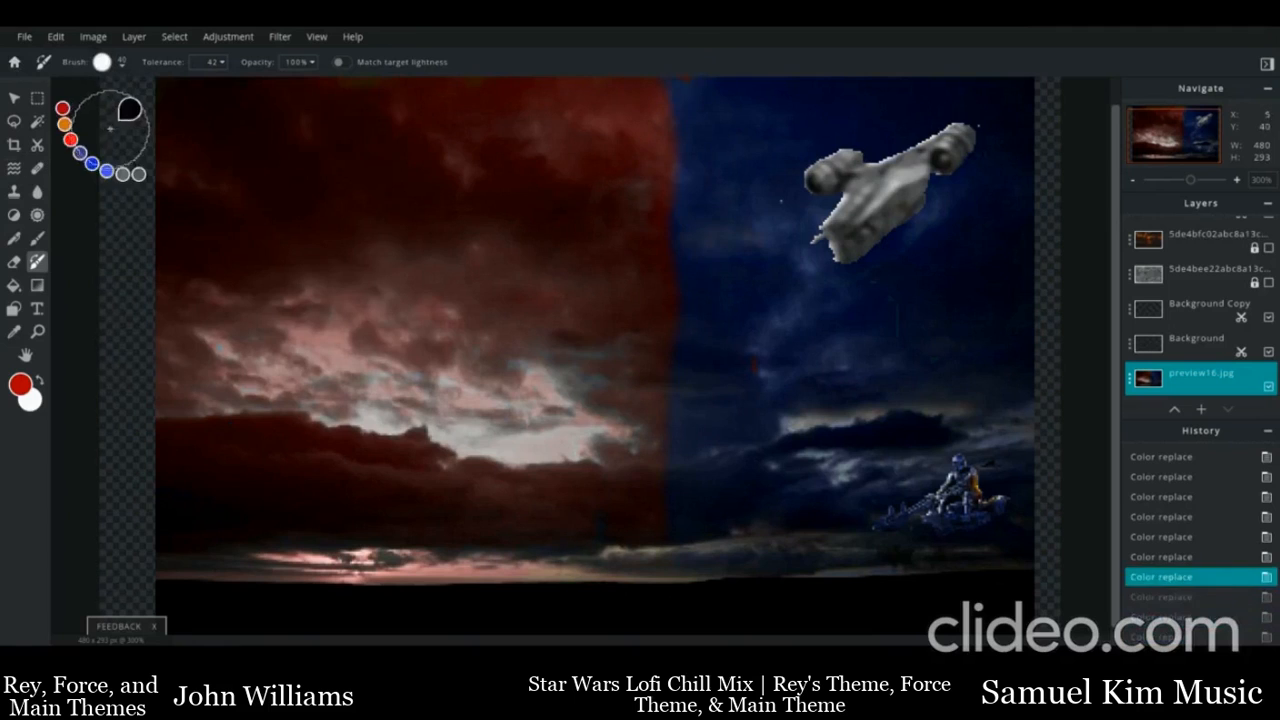
Redo the undone colour replacements on the red and blue sky background
{"action": "key", "text": "ctrl+y"}
{"action": "key", "text": "ctrl+y"}
{"action": "key", "text": "ctrl+y"}
{"action": "key", "text": "ctrl+z"}
{"action": "left_click", "coordinate": [14, 98]}
{"action": "left_click", "coordinate": [887, 568]}
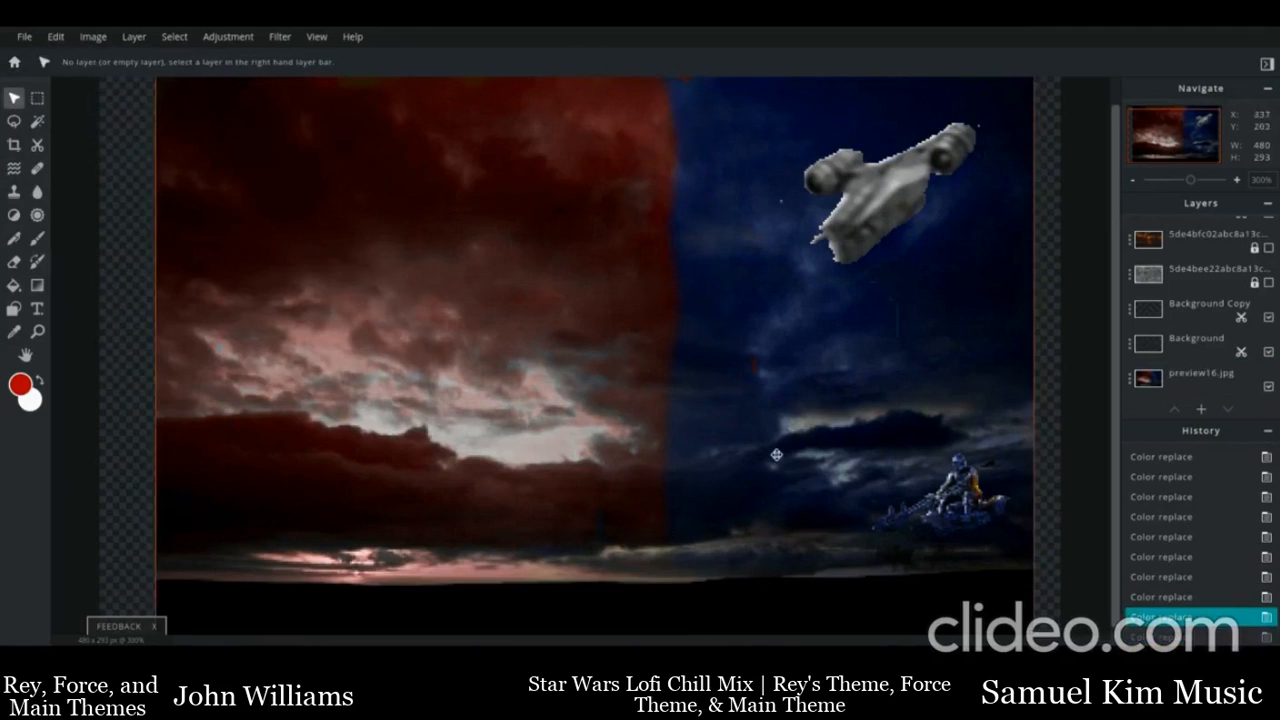
Add the lightsaber duel image, sized 335 by 188 px, and position it toward the lower right of the canvas
{"action": "left_click", "coordinate": [37, 145]}
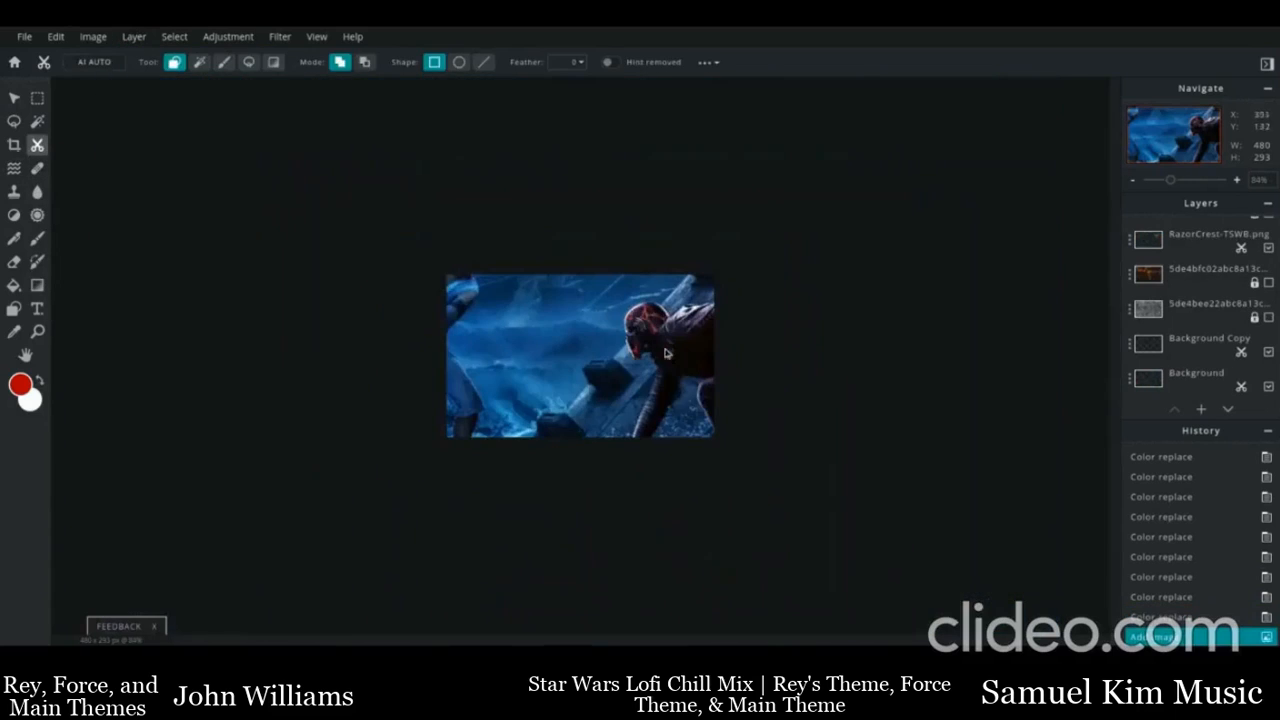
{"action": "left_click", "coordinate": [14, 98]}
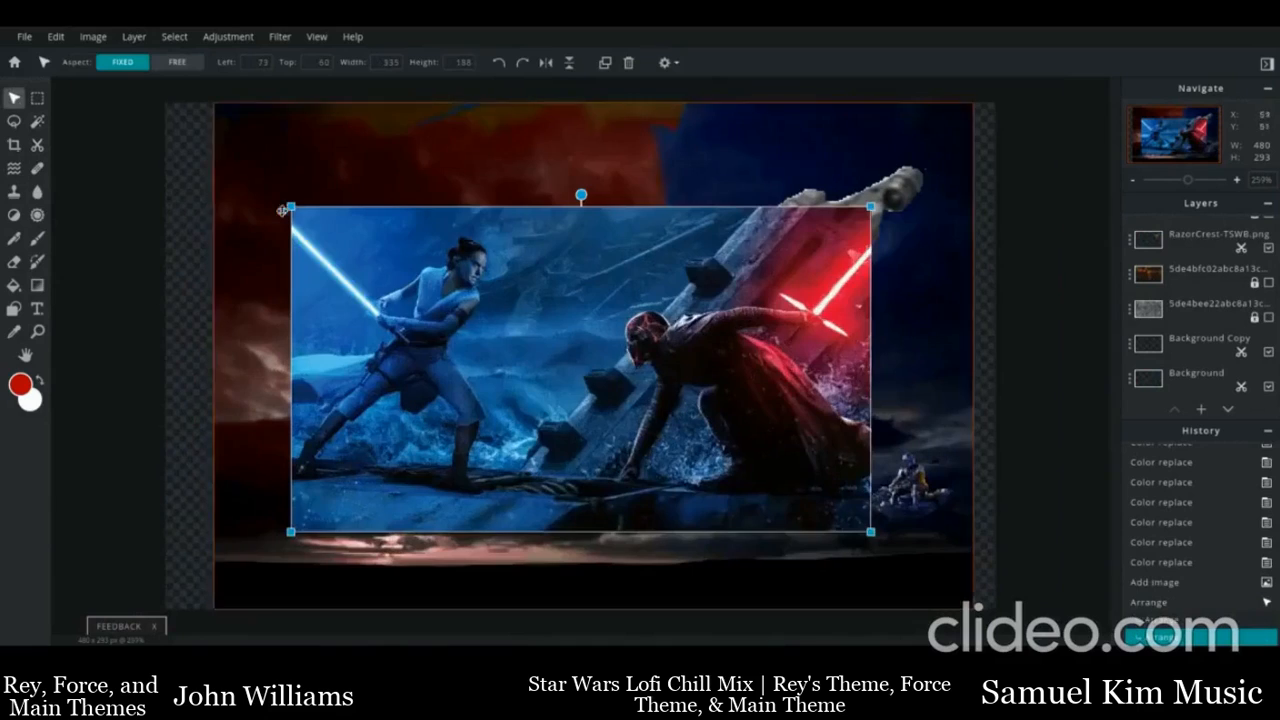
{"action": "left_click_drag", "start_coordinate": [460, 274], "coordinate": [502, 320]}
Set up the Cutout draw brush in remove mode with a small size for trimming around the masked figure
{"action": "left_click", "coordinate": [36, 148]}
{"action": "scroll", "coordinate": [722, 405], "scroll_direction": "up", "scroll_amount": 10}
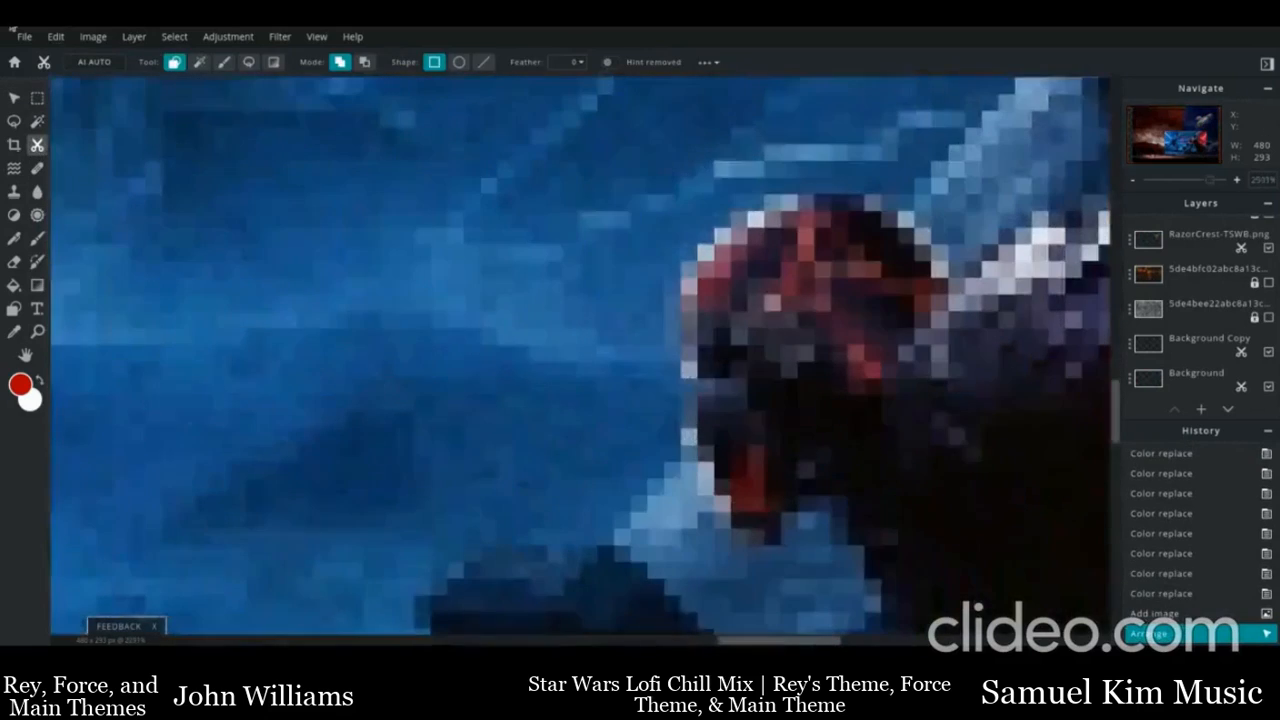
{"action": "left_click", "coordinate": [224, 63]}
{"action": "left_click", "coordinate": [365, 63]}
{"action": "left_click", "coordinate": [438, 70]}
{"action": "left_click_drag", "start_coordinate": [445, 110], "coordinate": [431, 110]}
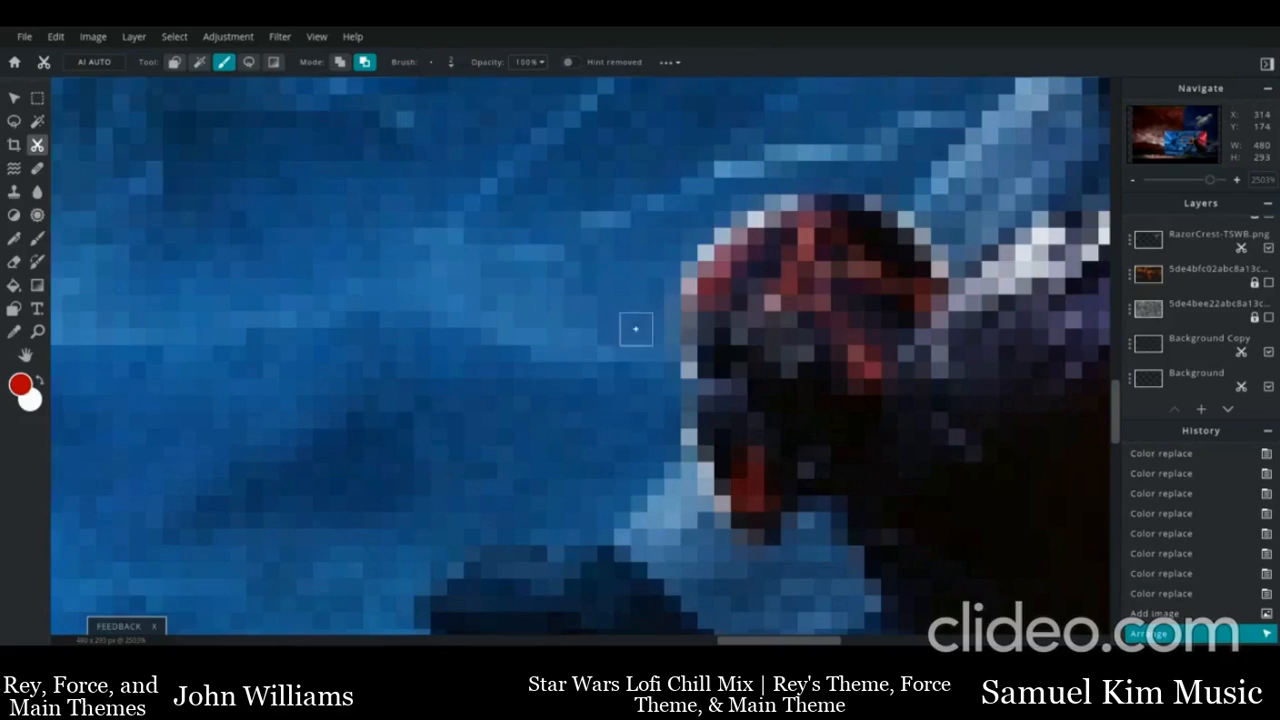
Cut away the background along the outline of the masked figure's helmet, using an even smaller brush
{"action": "mouse_move", "coordinate": [663, 428]}
{"action": "left_mouse_down"}
{"action": "mouse_move", "coordinate": [664, 470]}
{"action": "mouse_move", "coordinate": [684, 483]}
{"action": "mouse_move", "coordinate": [706, 541]}
{"action": "mouse_move", "coordinate": [784, 571]}
{"action": "mouse_move", "coordinate": [816, 537]}
{"action": "mouse_move", "coordinate": [818, 566]}
{"action": "mouse_move", "coordinate": [851, 570]}
{"action": "left_mouse_up"}
{"action": "left_click", "coordinate": [445, 64]}
{"action": "left_click_drag", "start_coordinate": [441, 111], "coordinate": [431, 111]}
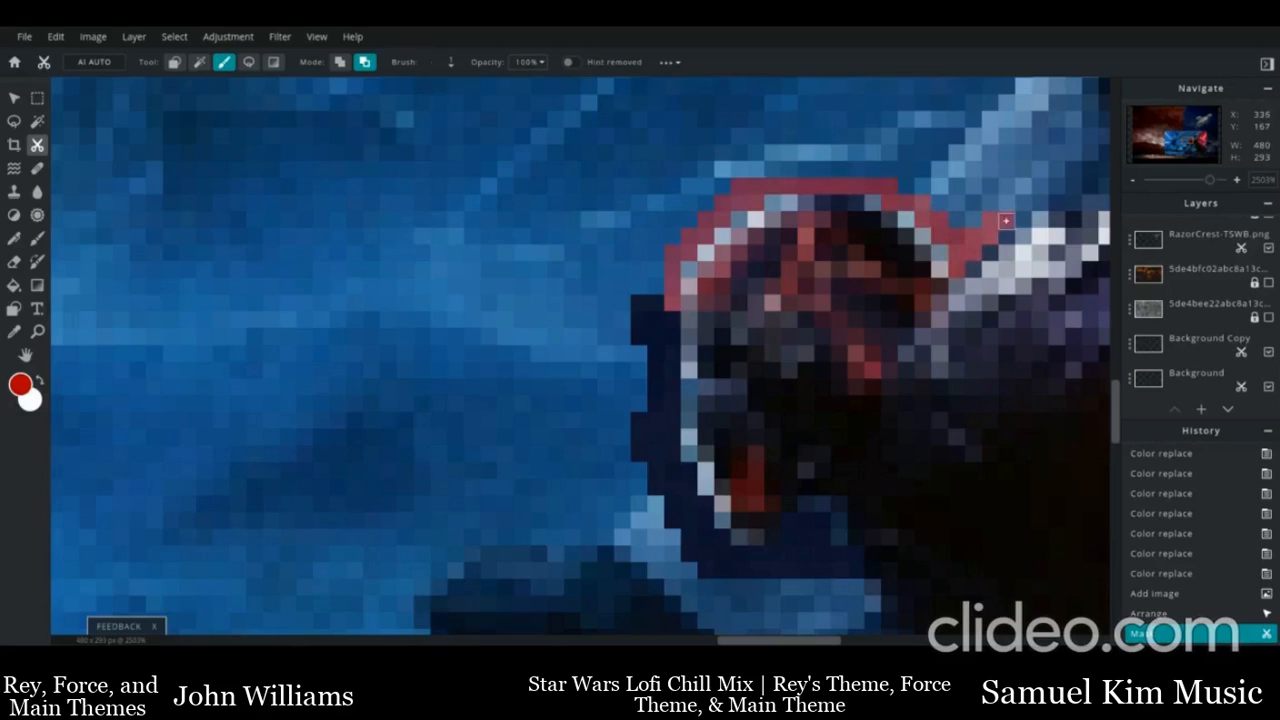
{"action": "left_click_drag", "start_coordinate": [1053, 202], "coordinate": [1054, 202]}
Cut away the background along the figure's shoulder and the upper edge of the outstretched arm, up to the red lightsaber
{"action": "scroll", "coordinate": [803, 378], "scroll_direction": "down", "scroll_amount": 3}
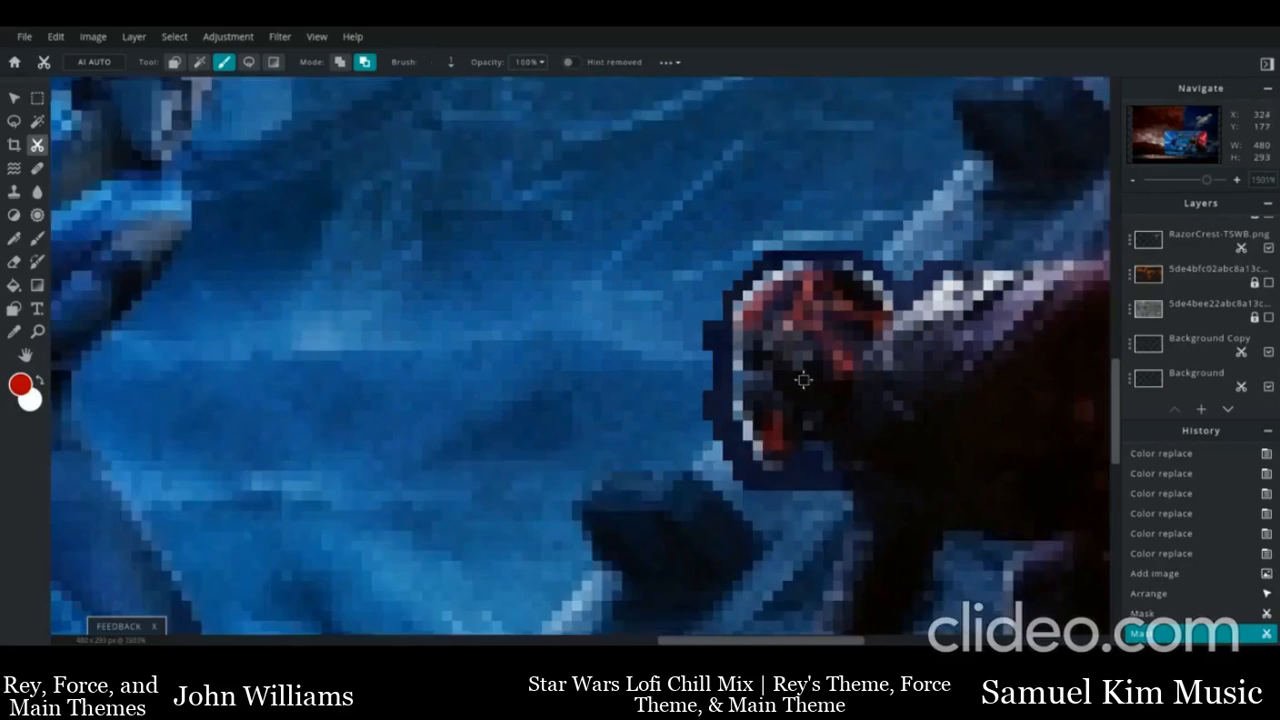
{"action": "left_click_drag", "start_coordinate": [670, 640], "coordinate": [742, 640]}
{"action": "scroll", "coordinate": [615, 271], "scroll_direction": "up", "scroll_amount": 3}
{"action": "scroll", "coordinate": [614, 270], "scroll_direction": "up", "scroll_amount": 2}
{"action": "mouse_move", "coordinate": [615, 262]}
{"action": "left_mouse_down"}
{"action": "mouse_move", "coordinate": [728, 263]}
{"action": "mouse_move", "coordinate": [738, 236]}
{"action": "mouse_move", "coordinate": [896, 238]}
{"action": "mouse_move", "coordinate": [923, 216]}
{"action": "mouse_move", "coordinate": [1000, 205]}
{"action": "left_mouse_up"}
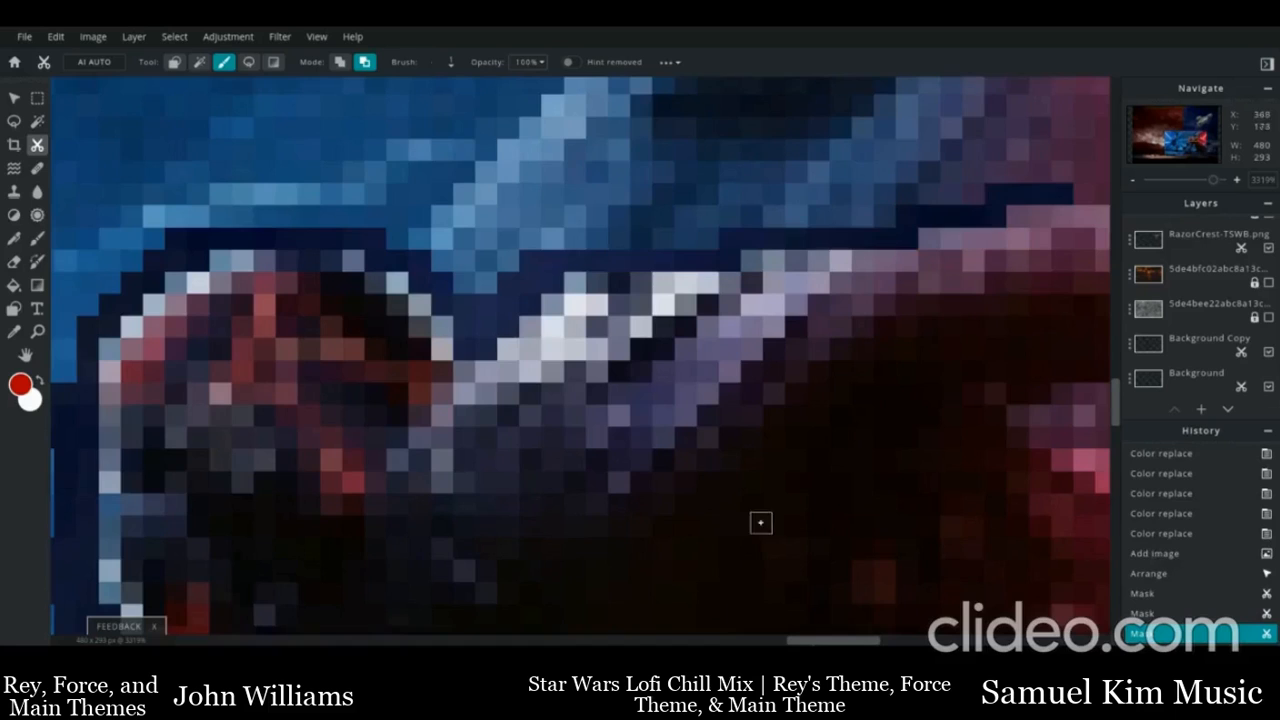
{"action": "scroll", "coordinate": [760, 523], "scroll_direction": "right", "scroll_amount": 5}
{"action": "scroll", "coordinate": [586, 361], "scroll_direction": "up", "scroll_amount": 3}
{"action": "left_click_drag", "start_coordinate": [625, 356], "coordinate": [912, 377]}
{"action": "left_click_drag", "start_coordinate": [1030, 399], "coordinate": [1056, 399]}
{"action": "mouse_move", "coordinate": [1056, 399]}
{"action": "left_mouse_down"}
{"action": "mouse_move", "coordinate": [856, 641]}
{"action": "mouse_move", "coordinate": [747, 412]}
{"action": "left_mouse_up"}
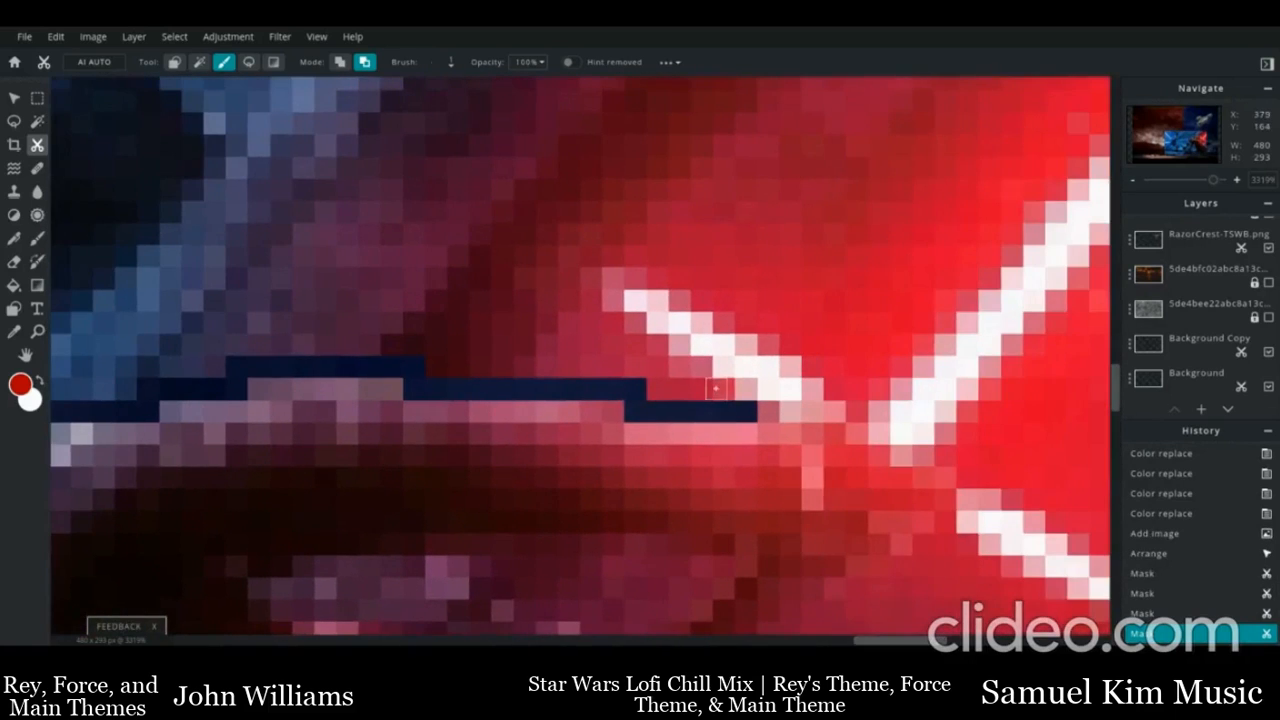
Cut around the upper crossguard blade and along the upper edge of the red lightsaber to the image border
{"action": "left_click", "coordinate": [718, 390]}
{"action": "key", "text": "ctrl+z"}
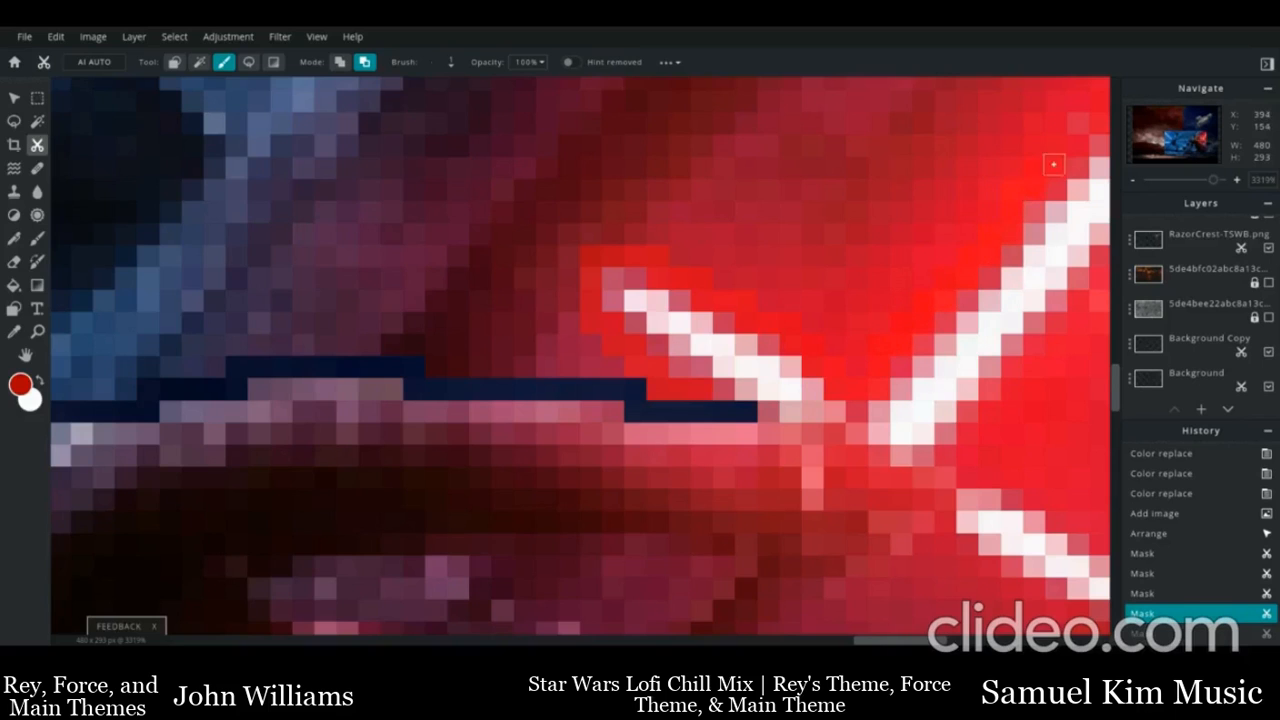
{"action": "left_click_drag", "start_coordinate": [1054, 164], "coordinate": [1078, 122]}
{"action": "left_click_drag", "start_coordinate": [889, 640], "coordinate": [907, 640]}
{"action": "left_click_drag", "start_coordinate": [1115, 401], "coordinate": [1114, 376]}
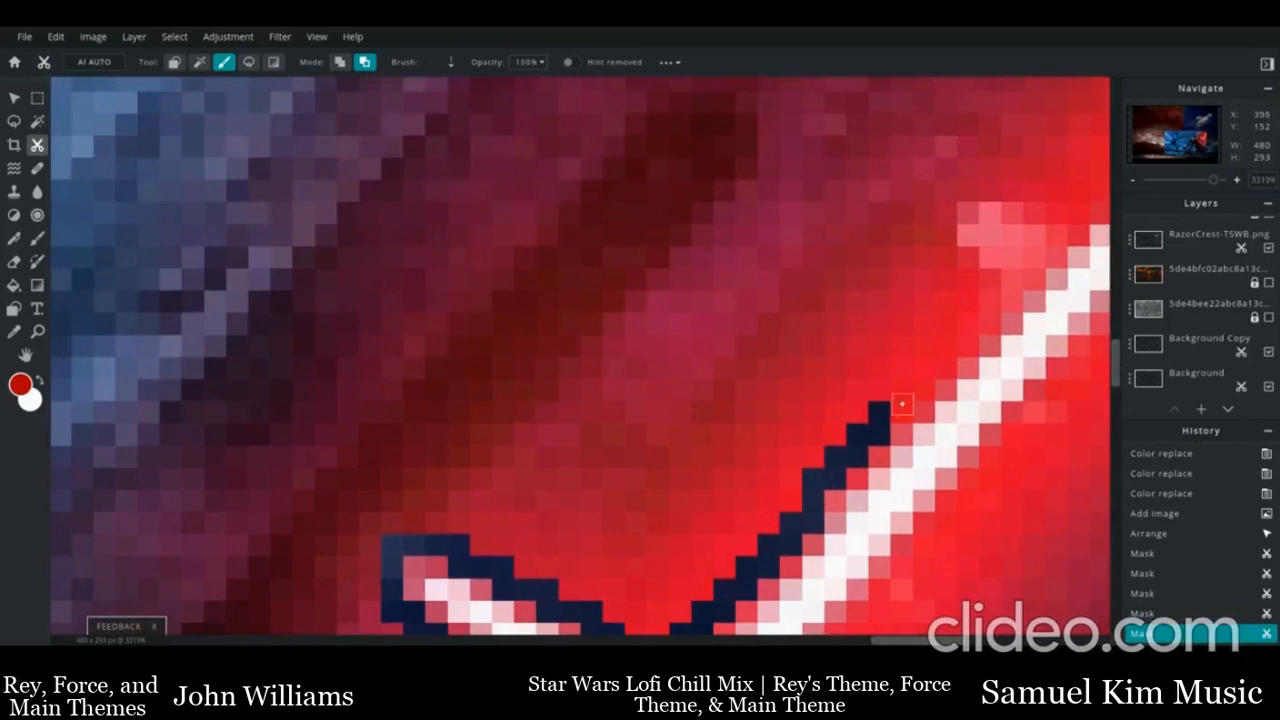
{"action": "left_click", "coordinate": [1057, 238], "text": "shift"}
{"action": "left_click_drag", "start_coordinate": [885, 640], "coordinate": [914, 640]}
{"action": "left_click", "coordinate": [752, 236]}
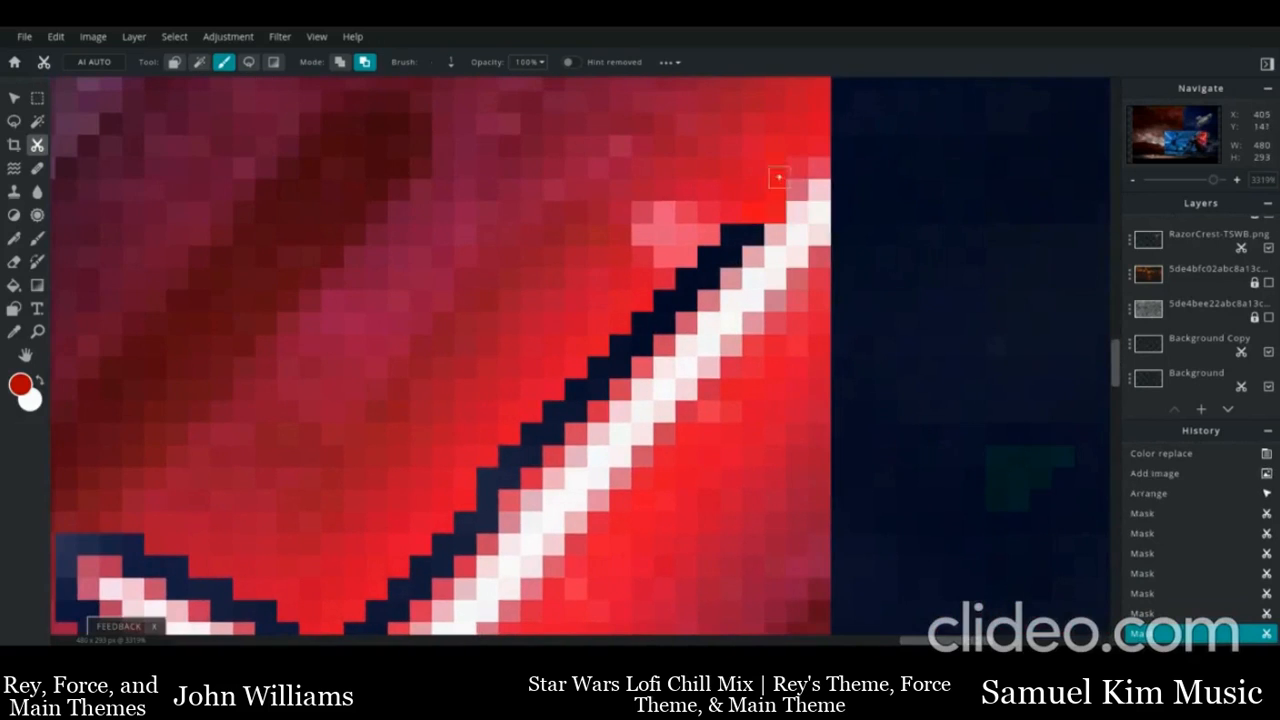
{"action": "left_click_drag", "start_coordinate": [778, 177], "coordinate": [832, 273]}
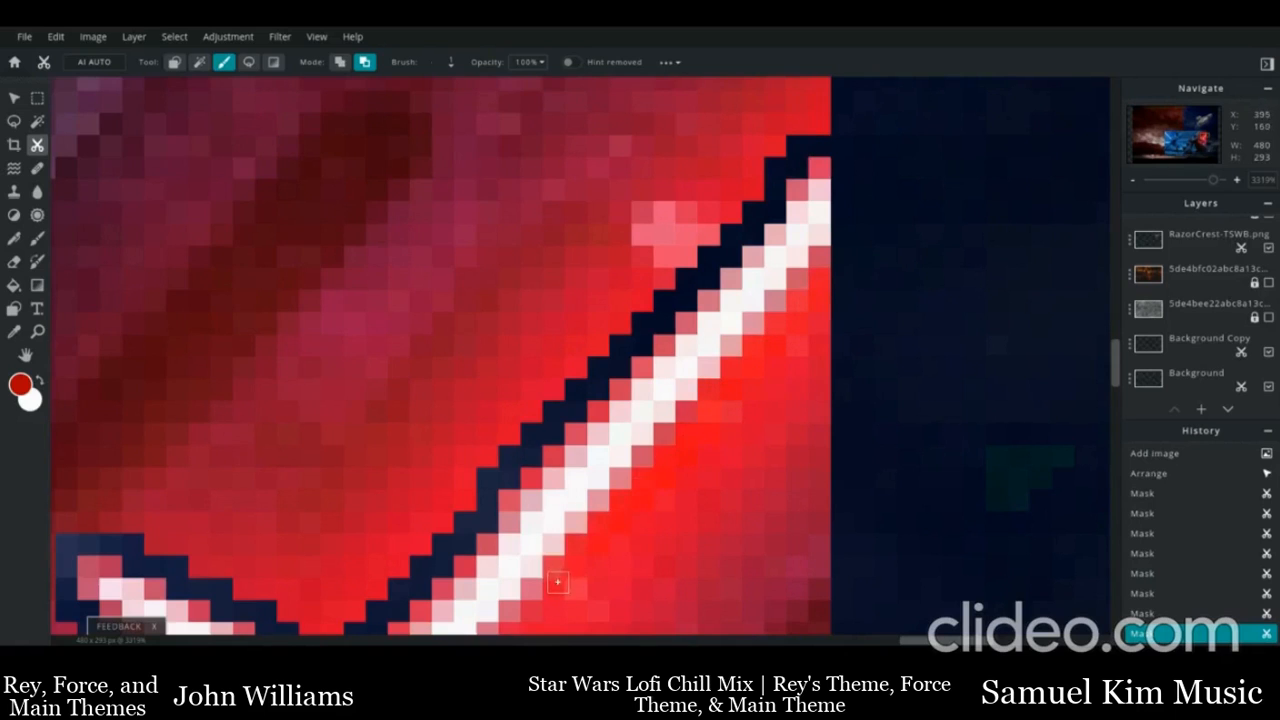
Cut along the lower edge of the red lightsaber and around its lower crossguard blade
{"action": "left_click", "coordinate": [525, 624], "text": "shift"}
{"action": "left_click_drag", "start_coordinate": [1115, 367], "coordinate": [1115, 413]}
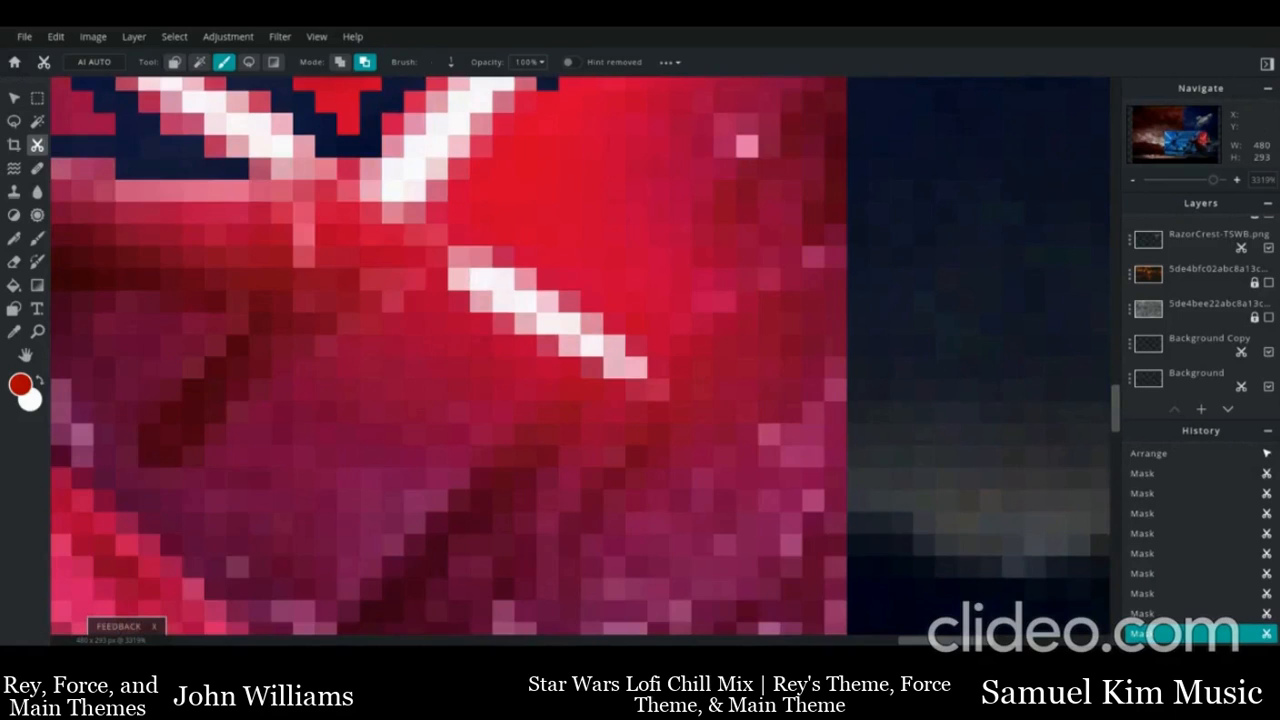
{"action": "left_click", "coordinate": [520, 122]}
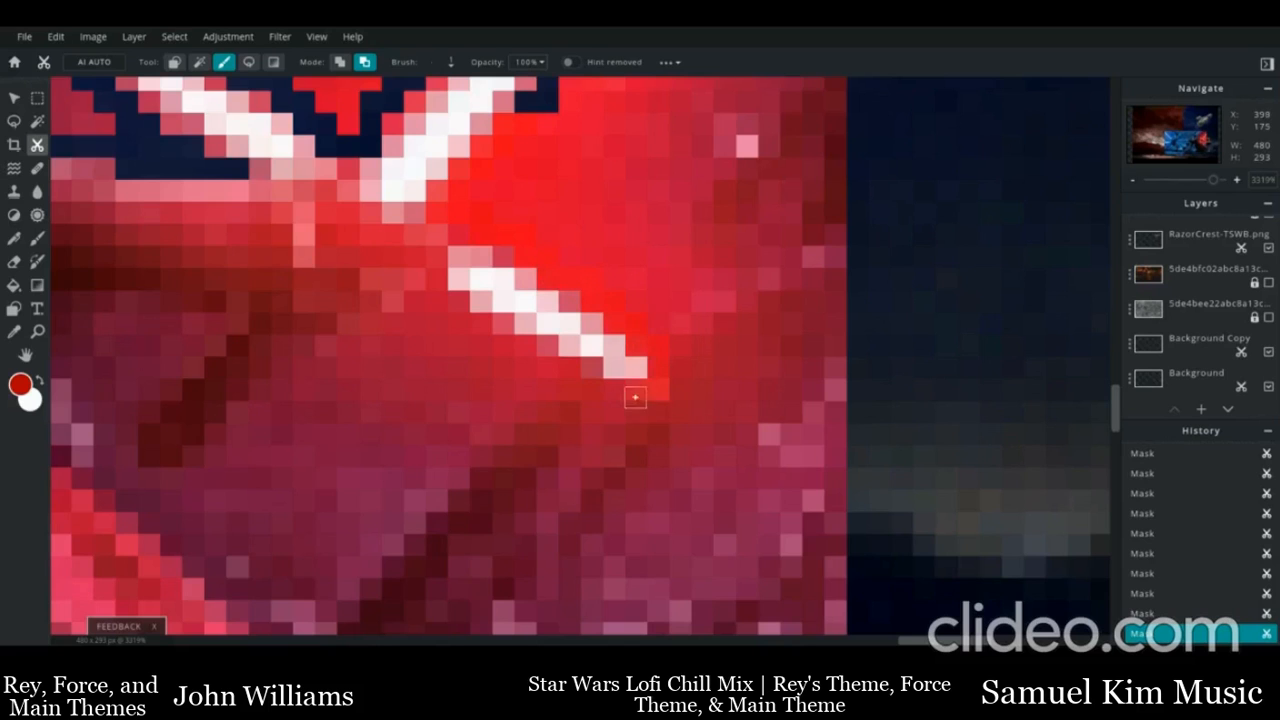
{"action": "left_click_drag", "start_coordinate": [405, 306], "coordinate": [350, 306]}
Cut around the figure's hand hanging below the lightsaber hilt and along the underside of the arm
{"action": "scroll", "coordinate": [350, 306], "scroll_direction": "down", "scroll_amount": 10}
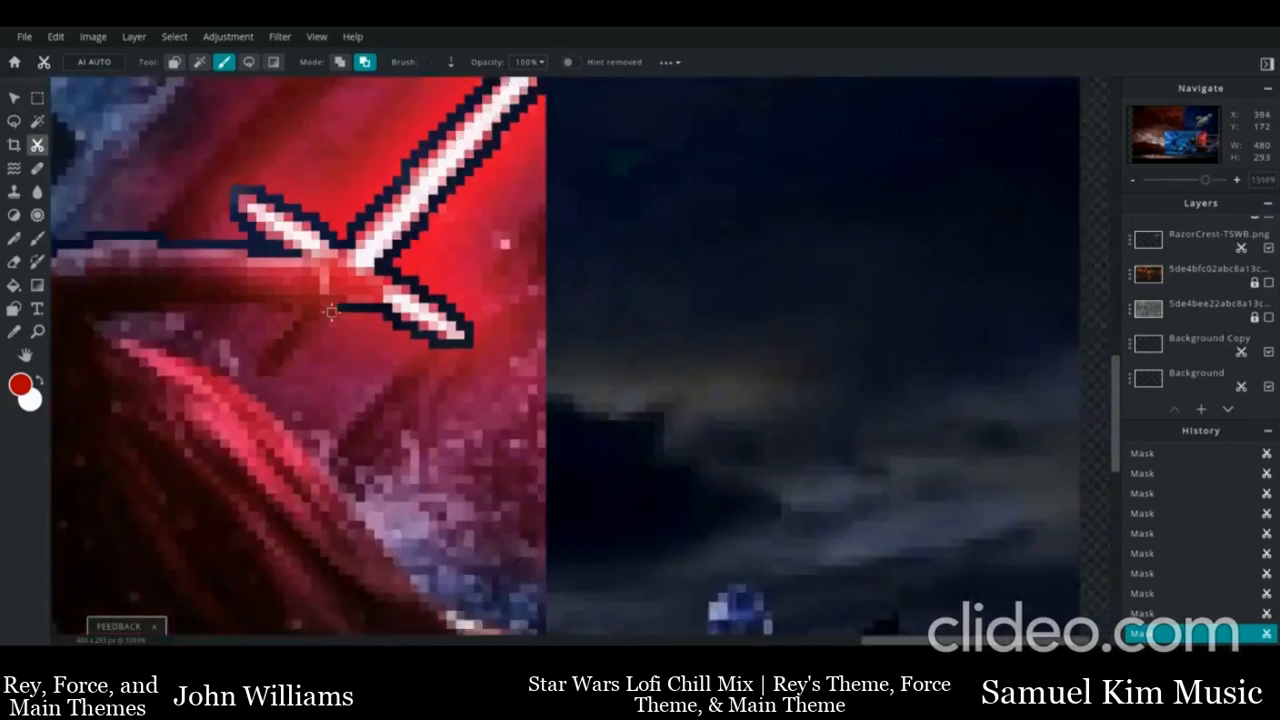
{"action": "scroll", "coordinate": [684, 308], "scroll_direction": "up", "scroll_amount": 10}
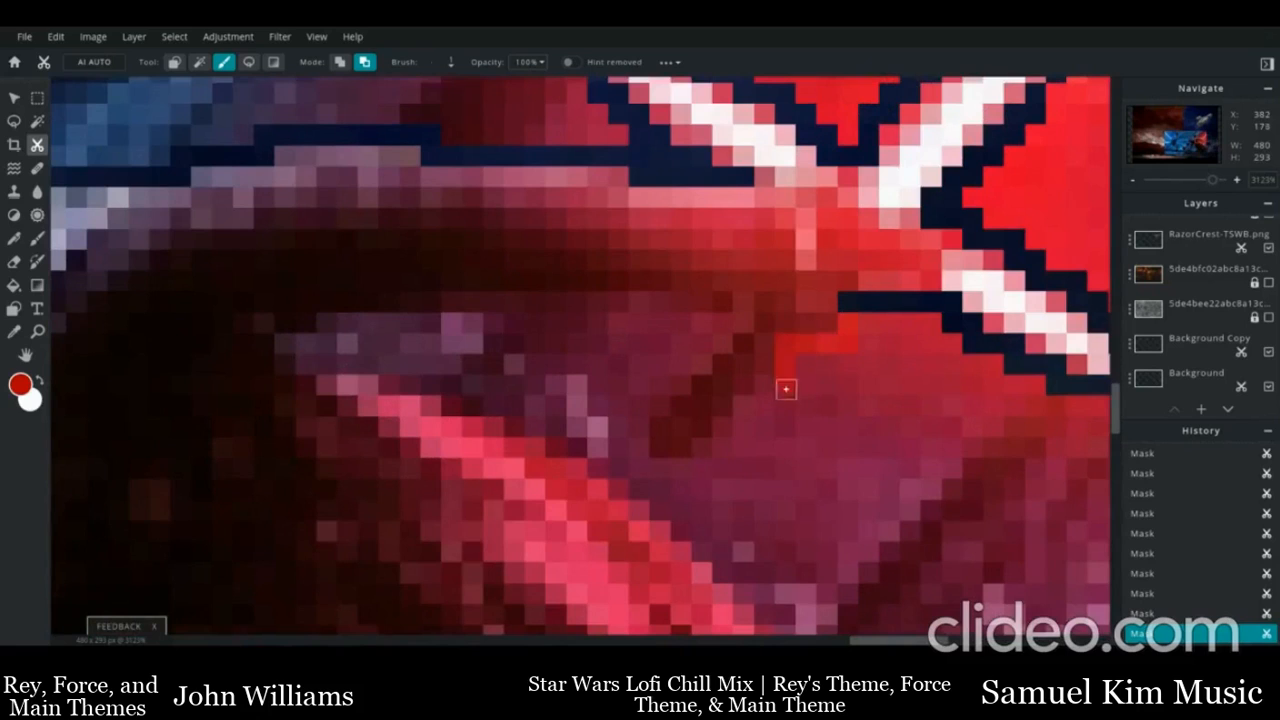
{"action": "mouse_move", "coordinate": [723, 457]}
{"action": "left_mouse_down"}
{"action": "mouse_move", "coordinate": [642, 466]}
{"action": "mouse_move", "coordinate": [635, 403]}
{"action": "left_mouse_up"}
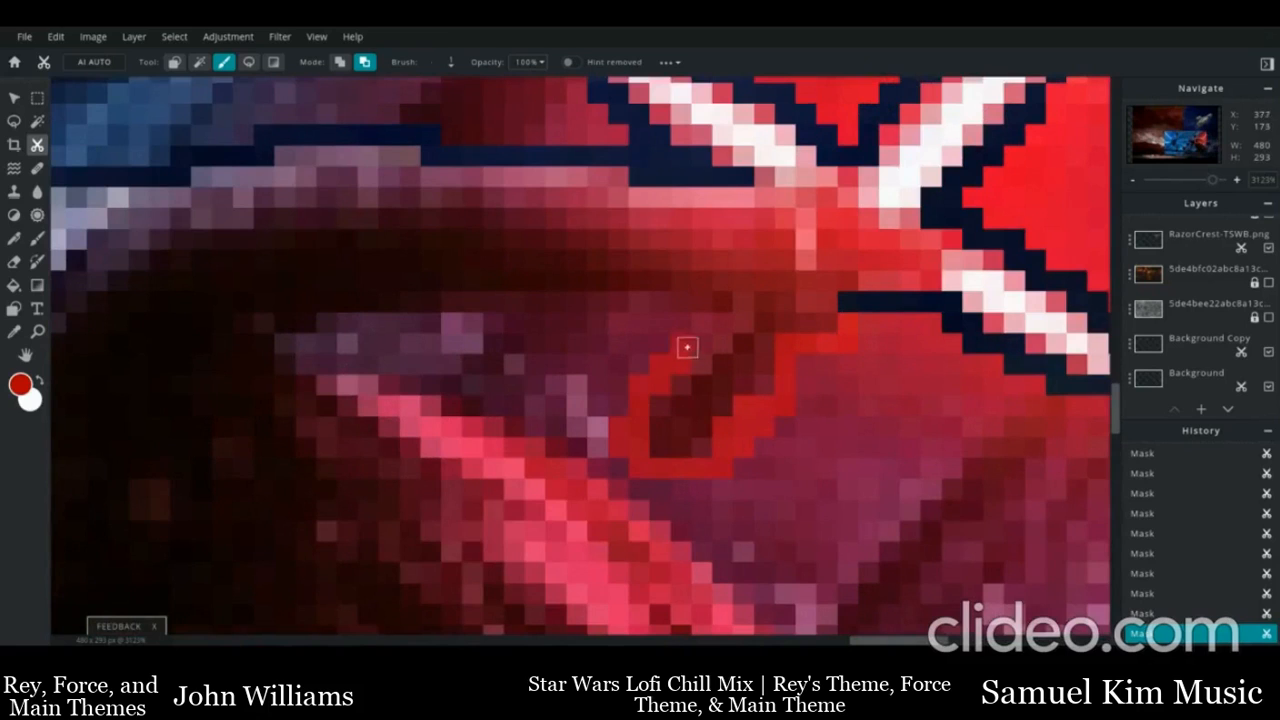
{"action": "left_click_drag", "start_coordinate": [669, 322], "coordinate": [634, 303]}
Cut out the edges of the gap between the underside of the outstretched arm and the robe
{"action": "scroll", "coordinate": [622, 307], "scroll_direction": "down", "scroll_amount": 10}
{"action": "scroll", "coordinate": [608, 313], "scroll_direction": "up", "scroll_amount": 5}
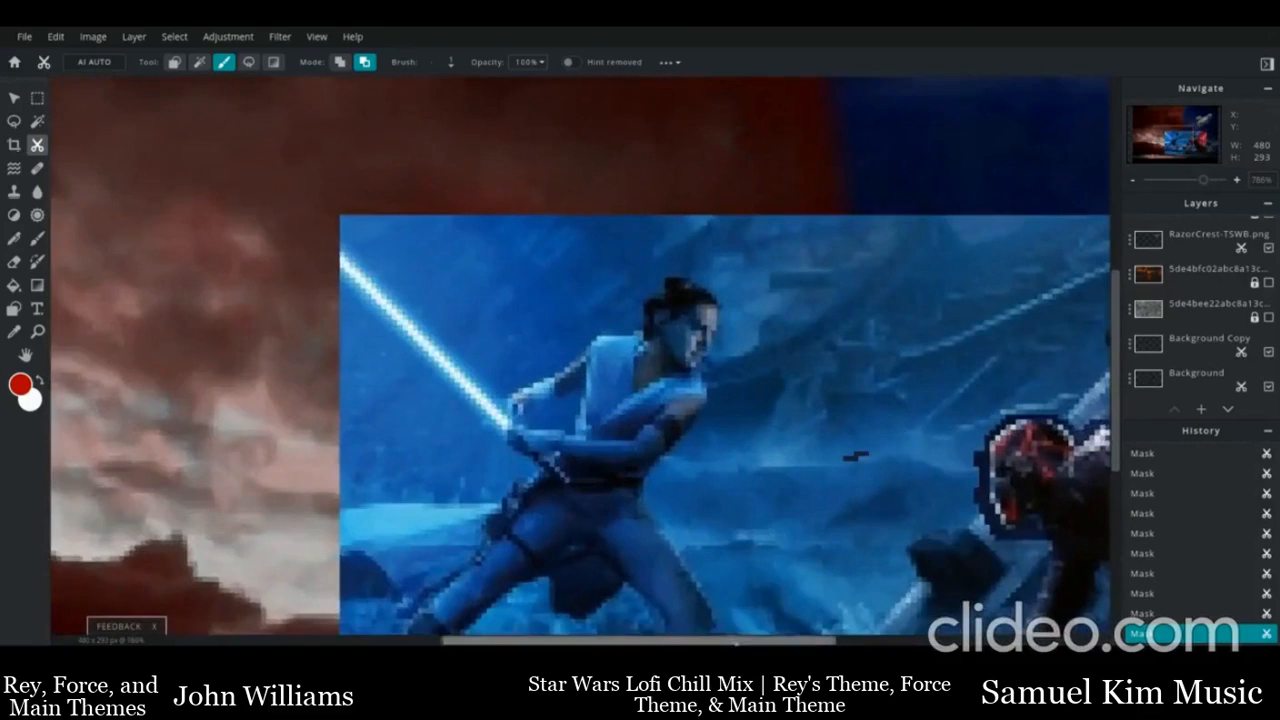
{"action": "left_click_drag", "start_coordinate": [640, 640], "coordinate": [846, 640]}
{"action": "scroll", "coordinate": [797, 380], "scroll_direction": "up", "scroll_amount": 5}
{"action": "mouse_move", "coordinate": [797, 380]}
{"action": "left_mouse_down"}
{"action": "mouse_move", "coordinate": [532, 414]}
{"action": "mouse_move", "coordinate": [475, 436]}
{"action": "mouse_move", "coordinate": [455, 463]}
{"action": "mouse_move", "coordinate": [566, 462]}
{"action": "mouse_move", "coordinate": [783, 570]}
{"action": "left_mouse_up"}
{"action": "scroll", "coordinate": [829, 483], "scroll_direction": "down", "scroll_amount": 10}
Cut along the robe's sloping back edge down toward the light-coloured fold at the image border
{"action": "scroll", "coordinate": [836, 316], "scroll_direction": "up", "scroll_amount": 4}
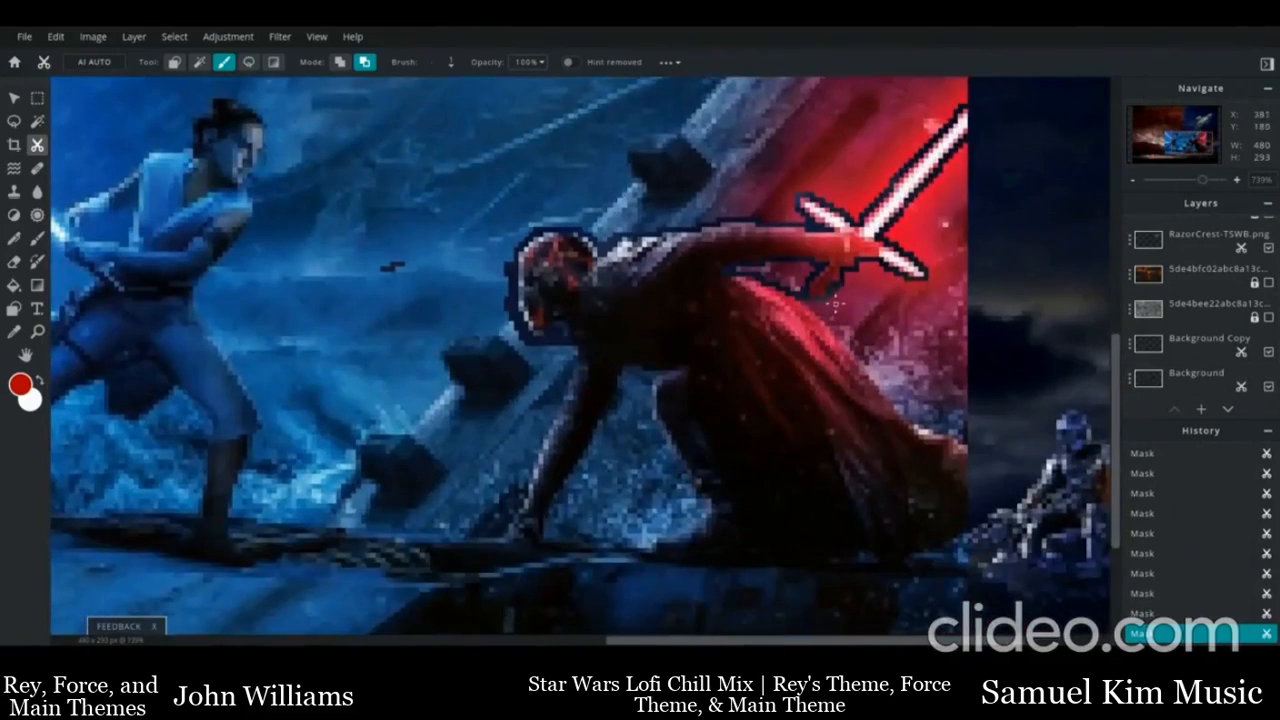
{"action": "scroll", "coordinate": [836, 318], "scroll_direction": "up", "scroll_amount": 3}
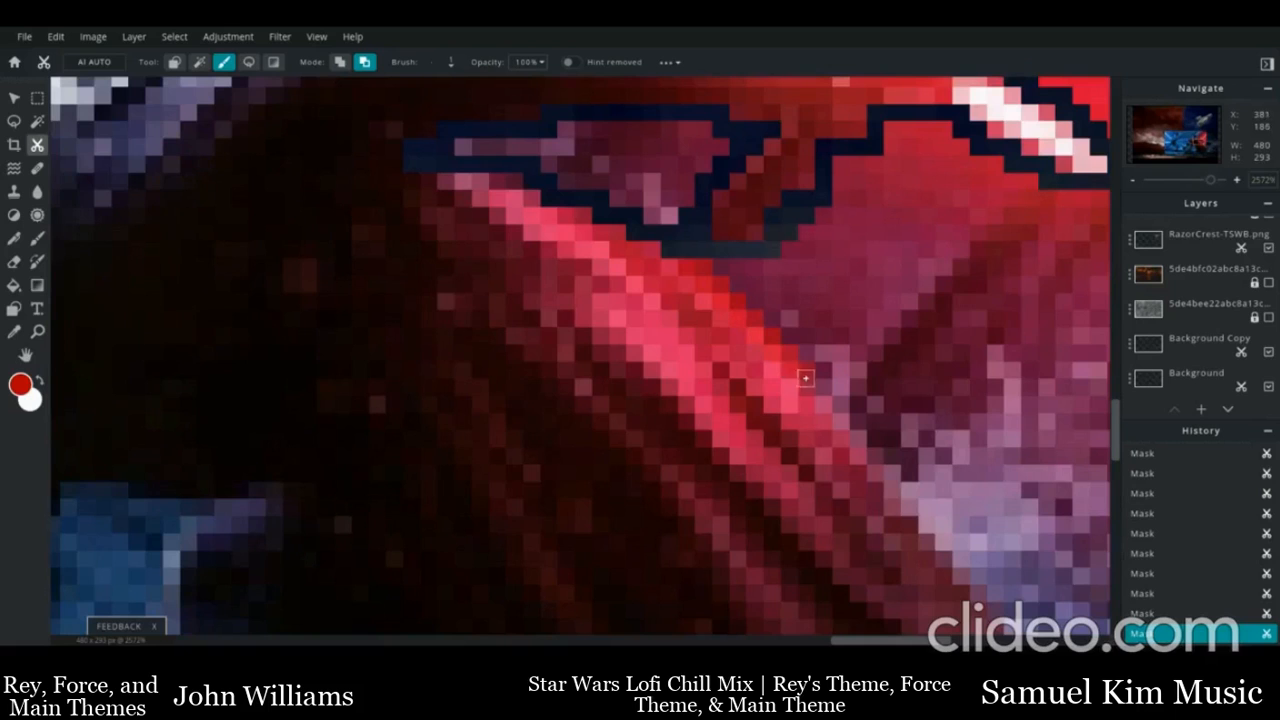
{"action": "left_click_drag", "start_coordinate": [806, 378], "coordinate": [942, 538]}
{"action": "left_click_drag", "start_coordinate": [1118, 430], "coordinate": [1118, 460]}
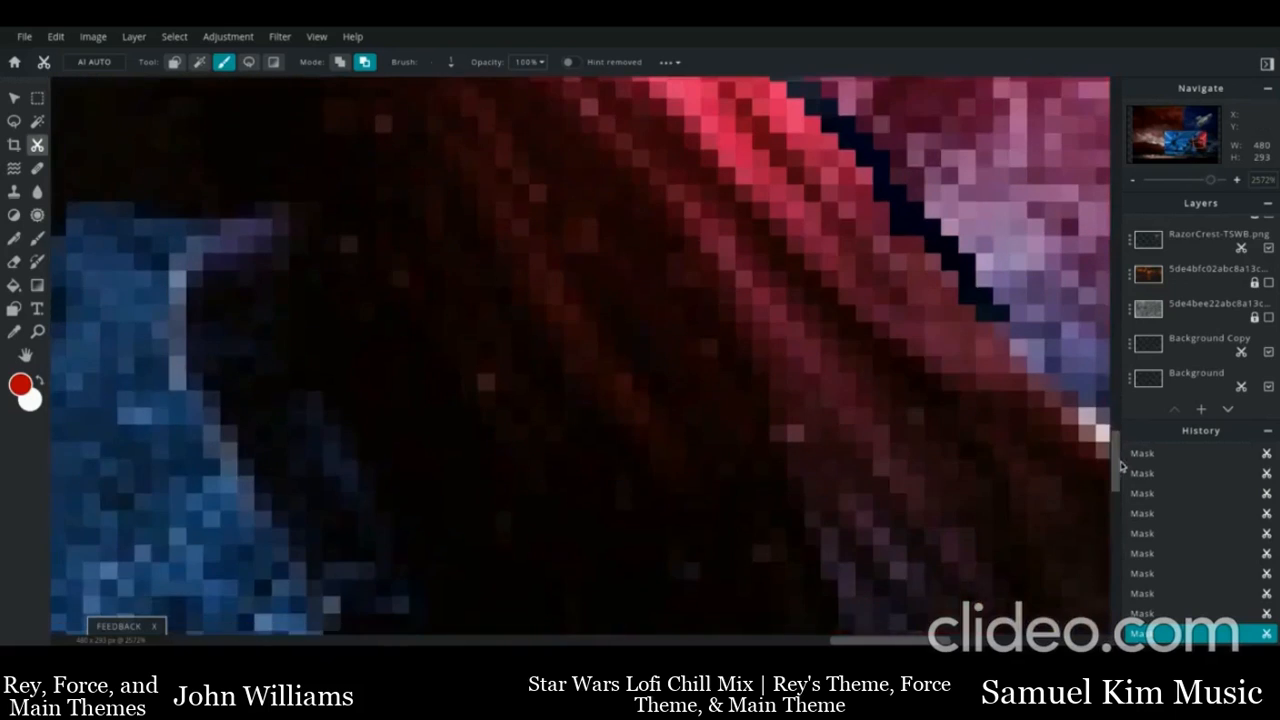
{"action": "left_click_drag", "start_coordinate": [897, 640], "coordinate": [927, 640]}
{"action": "left_click_drag", "start_coordinate": [734, 338], "coordinate": [743, 347]}
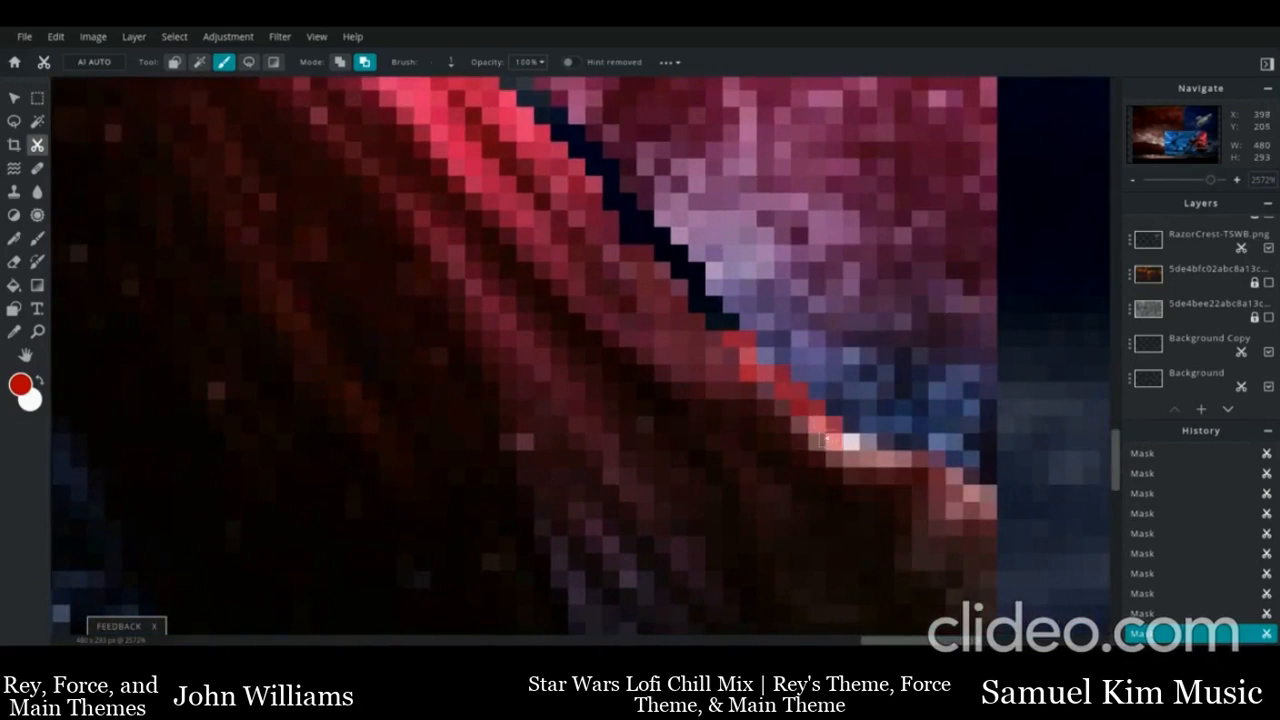
Cut along the robe's bottom edge, from the image border inward along the ground
{"action": "scroll", "coordinate": [915, 446], "scroll_direction": "down", "scroll_amount": 5}
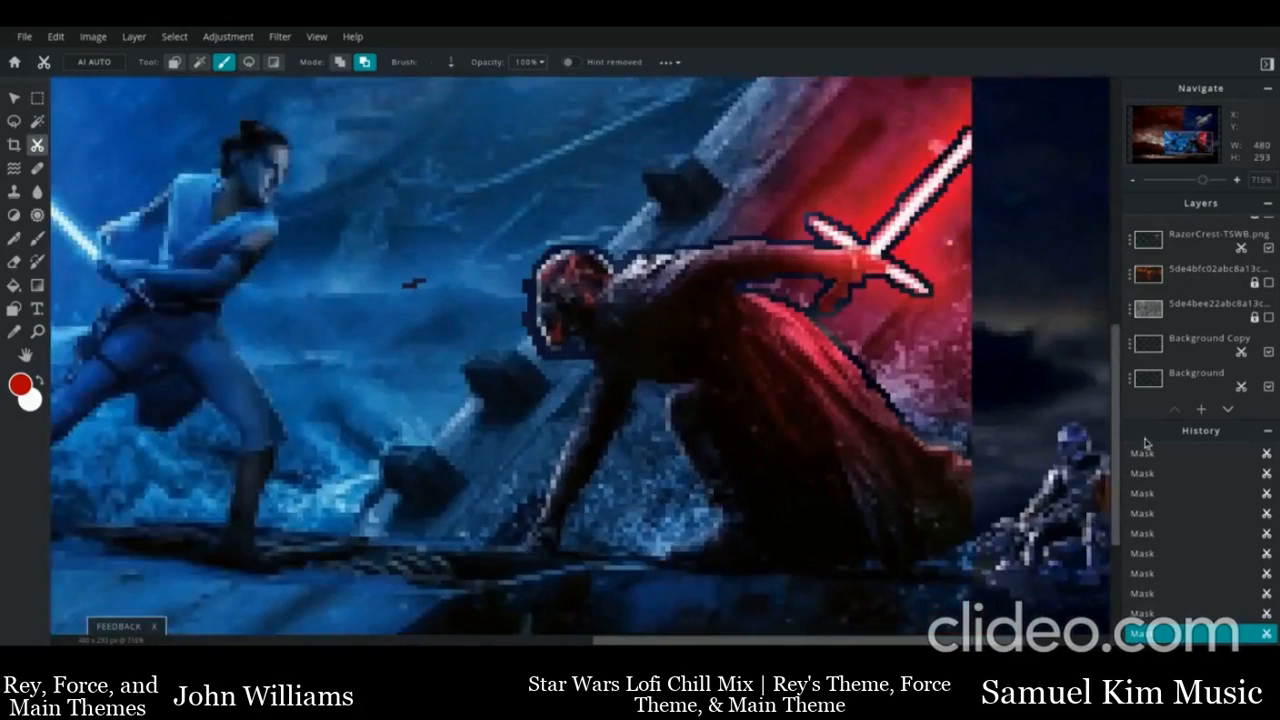
{"action": "scroll", "coordinate": [1020, 540], "scroll_direction": "up", "scroll_amount": 8}
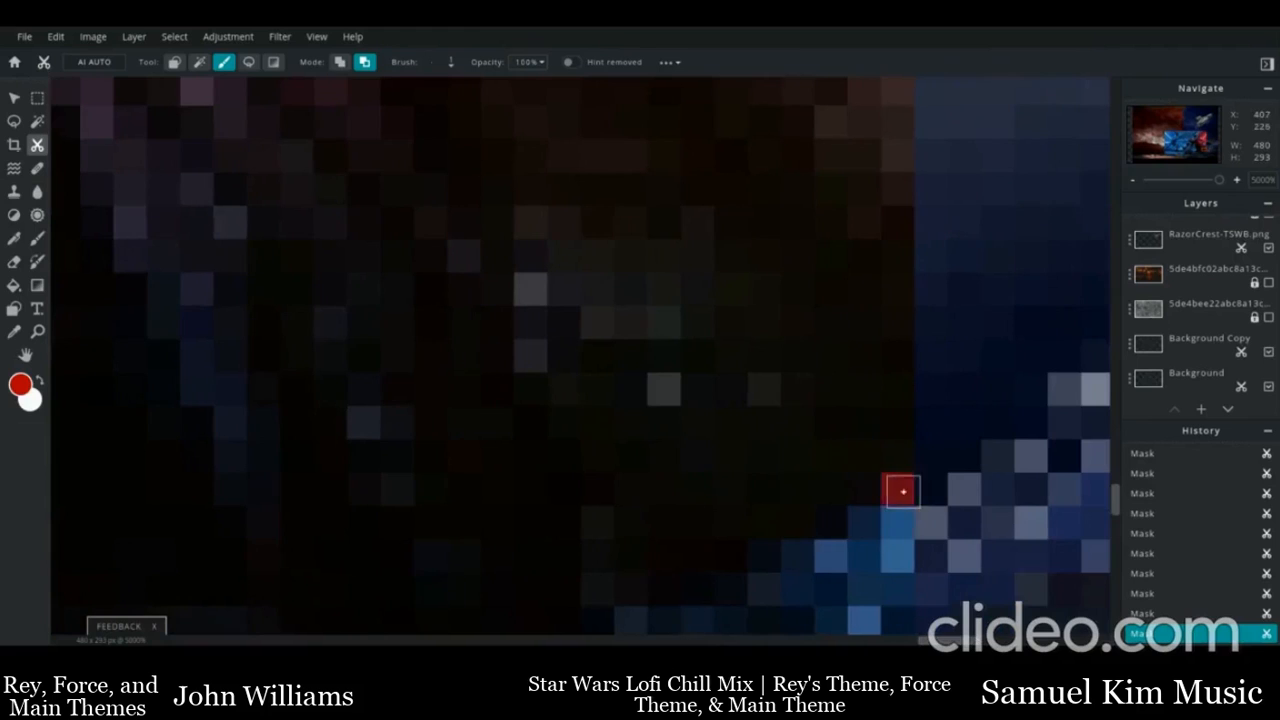
{"action": "left_click_drag", "start_coordinate": [1117, 510], "coordinate": [1118, 520]}
{"action": "mouse_move", "coordinate": [885, 319]}
{"action": "left_mouse_down"}
{"action": "mouse_move", "coordinate": [820, 376]}
{"action": "mouse_move", "coordinate": [773, 377]}
{"action": "mouse_move", "coordinate": [536, 467]}
{"action": "mouse_move", "coordinate": [498, 500]}
{"action": "left_mouse_up"}
{"action": "scroll", "coordinate": [498, 500], "scroll_direction": "down", "scroll_amount": 8}
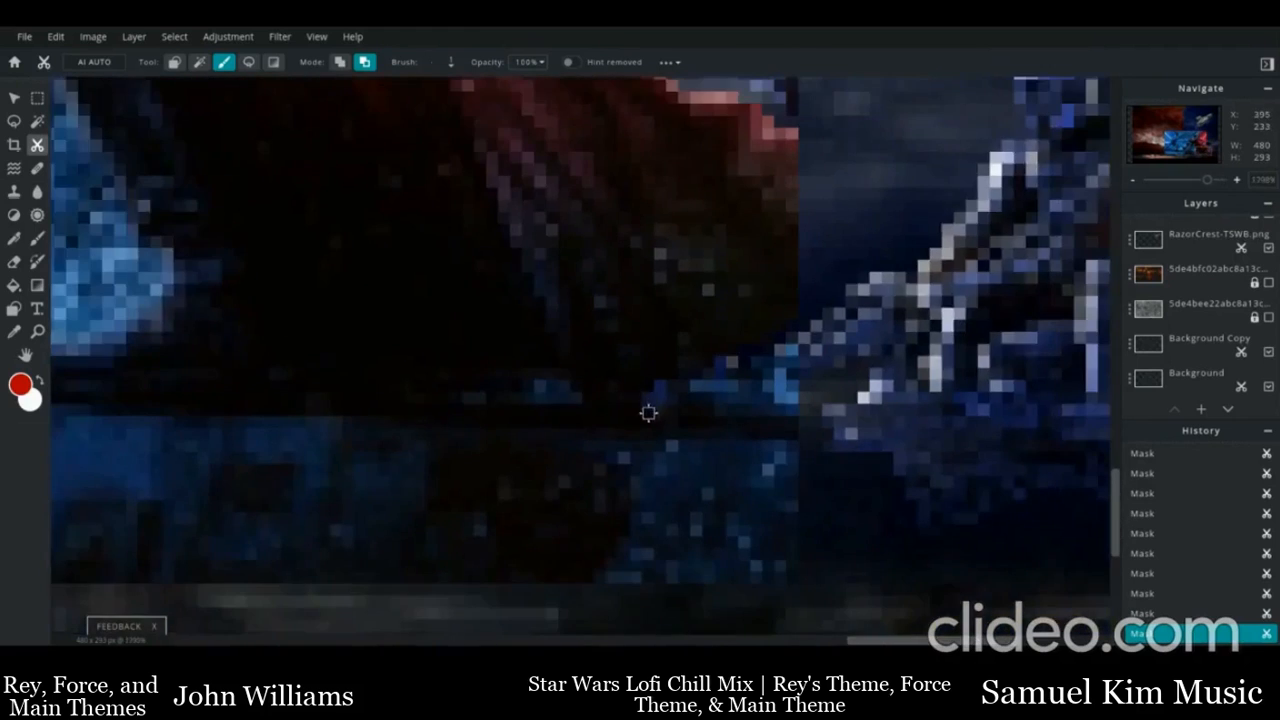
{"action": "scroll", "coordinate": [646, 409], "scroll_direction": "up", "scroll_amount": 8}
{"action": "mouse_move", "coordinate": [468, 385]}
{"action": "left_mouse_down"}
{"action": "mouse_move", "coordinate": [309, 342]}
{"action": "mouse_move", "coordinate": [225, 360]}
{"action": "left_mouse_up"}
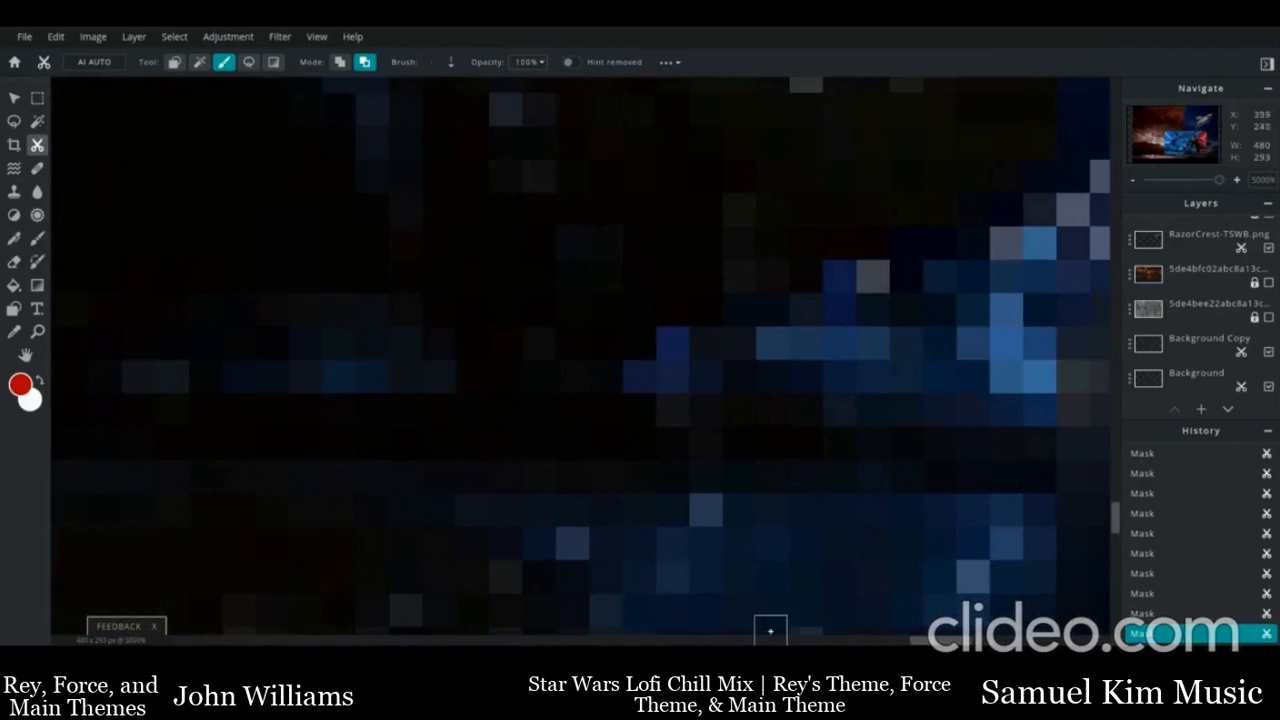
{"action": "scroll", "coordinate": [946, 432], "scroll_direction": "down", "scroll_amount": 4}
{"action": "scroll", "coordinate": [946, 432], "scroll_direction": "up", "scroll_amount": 3}
{"action": "mouse_move", "coordinate": [931, 420]}
{"action": "left_mouse_down"}
{"action": "mouse_move", "coordinate": [872, 390]}
{"action": "mouse_move", "coordinate": [844, 415]}
{"action": "mouse_move", "coordinate": [884, 408]}
{"action": "mouse_move", "coordinate": [790, 420]}
{"action": "left_mouse_up"}
{"action": "scroll", "coordinate": [685, 435], "scroll_direction": "left", "scroll_amount": 5}
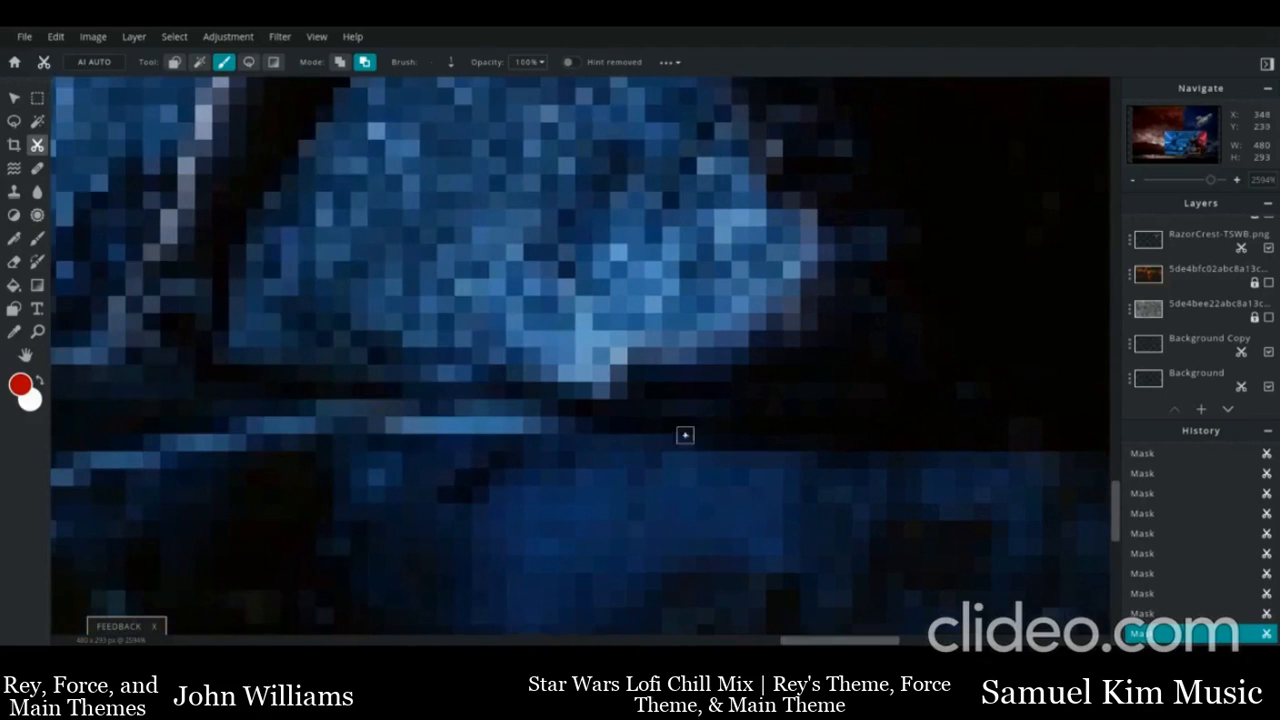
Cut along the leg side of the blue gap between the figure's leg and supporting arm
{"action": "mouse_move", "coordinate": [671, 357]}
{"action": "left_mouse_down"}
{"action": "mouse_move", "coordinate": [732, 356]}
{"action": "mouse_move", "coordinate": [756, 320]}
{"action": "left_mouse_up"}
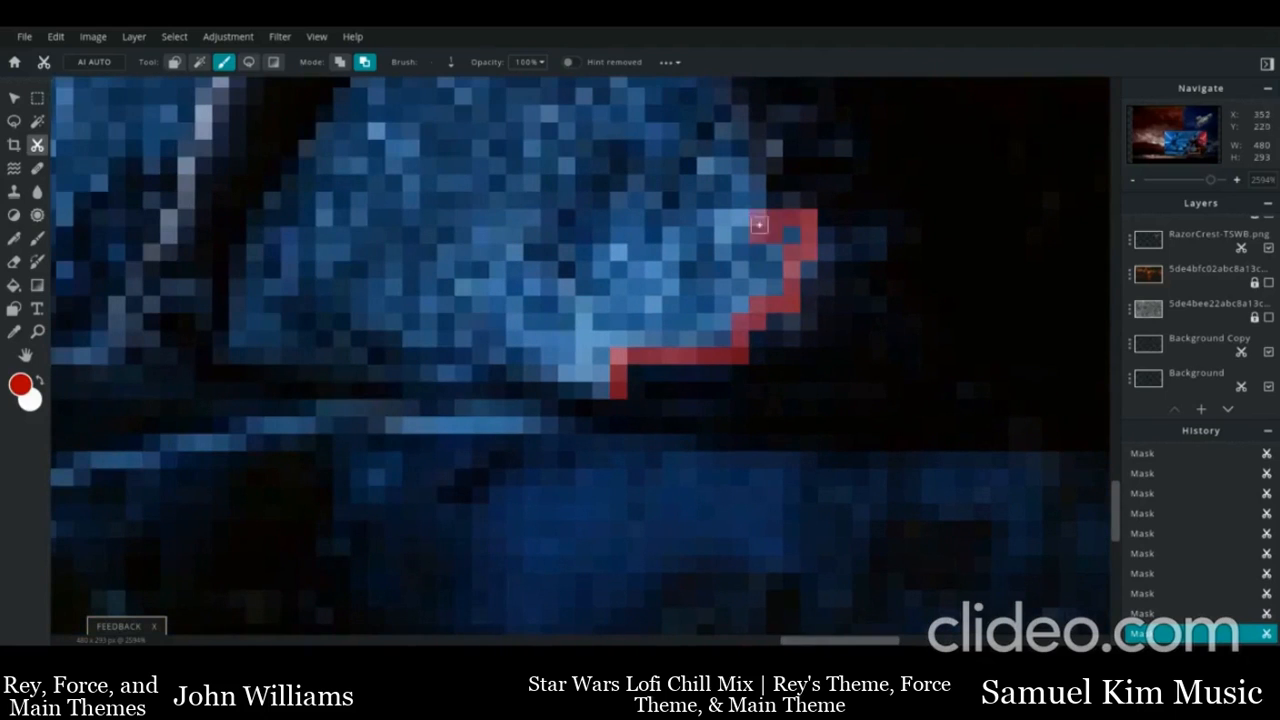
{"action": "scroll", "coordinate": [733, 164], "scroll_direction": "up", "scroll_amount": 5}
{"action": "scroll", "coordinate": [726, 463], "scroll_direction": "left", "scroll_amount": 3}
{"action": "left_click_drag", "start_coordinate": [728, 468], "coordinate": [638, 322]}
{"action": "left_click_drag", "start_coordinate": [608, 138], "coordinate": [615, 116]}
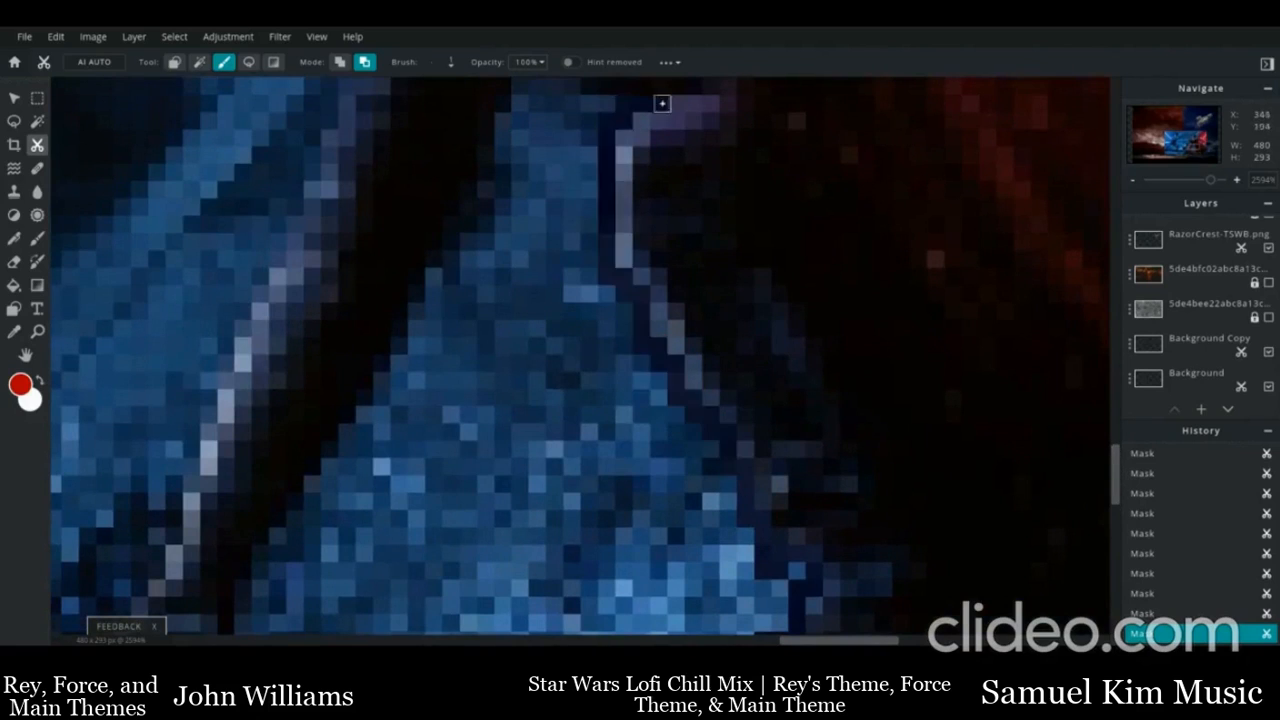
Cut across the top of the blue gap and down its edge along the inside of the supporting arm
{"action": "scroll", "coordinate": [693, 382], "scroll_direction": "up", "scroll_amount": 5}
{"action": "mouse_move", "coordinate": [596, 286]}
{"action": "left_mouse_down"}
{"action": "mouse_move", "coordinate": [566, 268]}
{"action": "mouse_move", "coordinate": [508, 301]}
{"action": "mouse_move", "coordinate": [500, 401]}
{"action": "mouse_move", "coordinate": [469, 439]}
{"action": "left_mouse_up"}
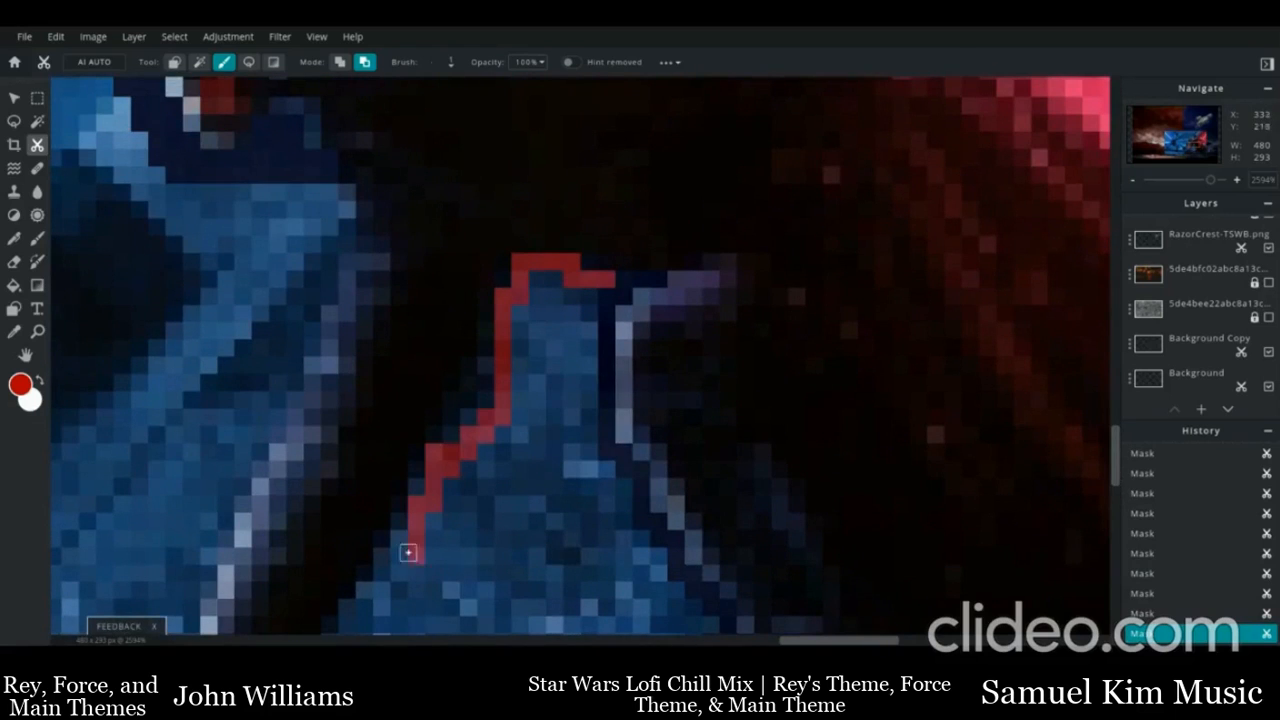
{"action": "left_click_drag", "start_coordinate": [379, 587], "coordinate": [360, 615]}
{"action": "scroll", "coordinate": [505, 367], "scroll_direction": "down", "scroll_amount": 8}
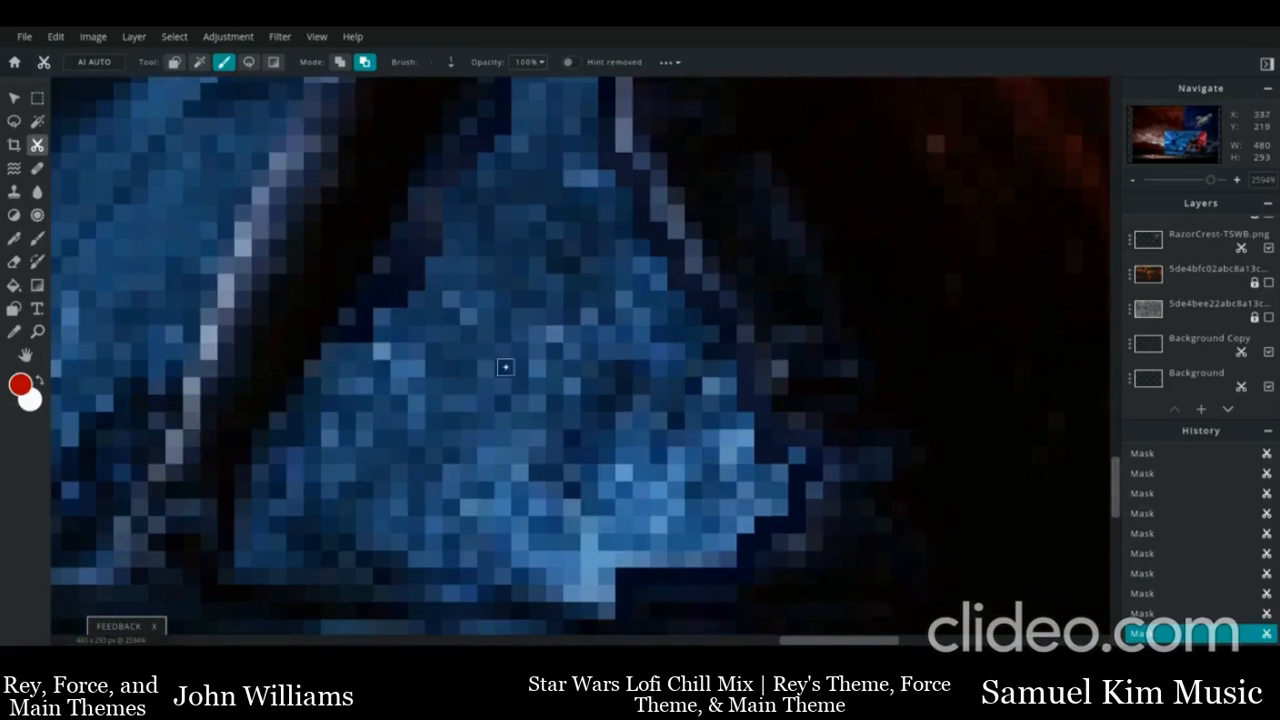
{"action": "left_click_drag", "start_coordinate": [284, 486], "coordinate": [259, 502]}
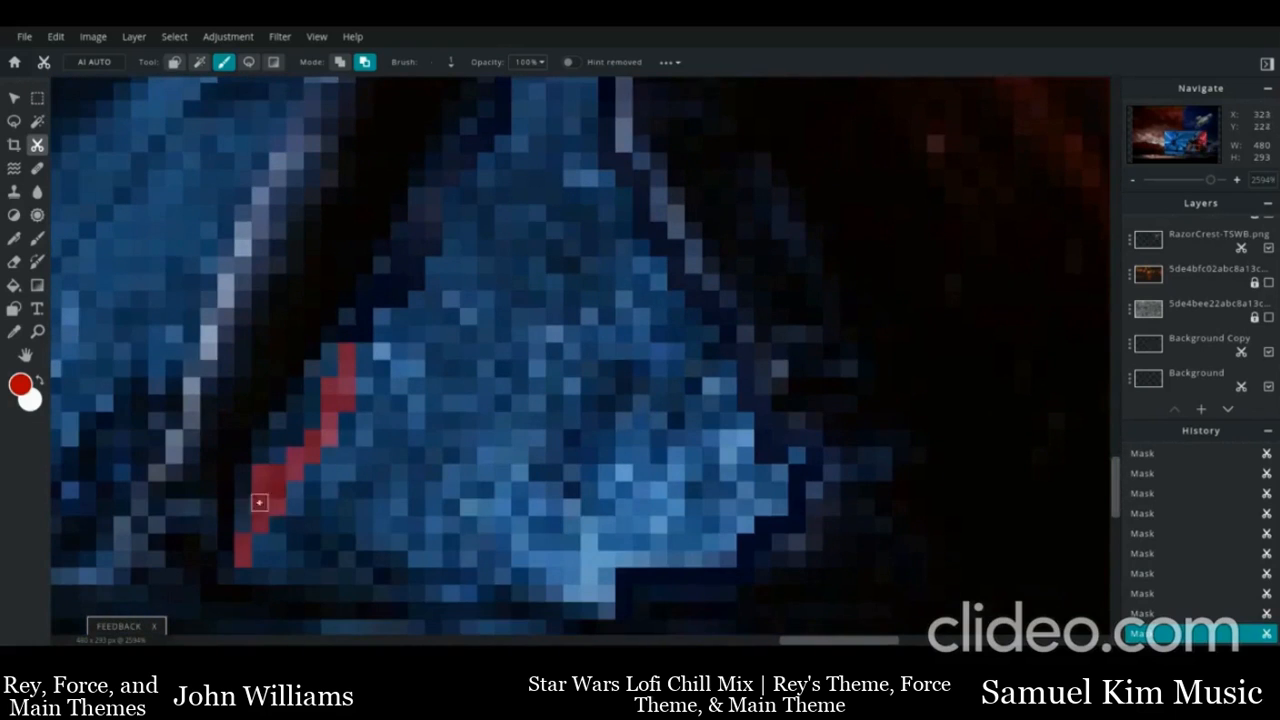
{"action": "left_click_drag", "start_coordinate": [332, 376], "coordinate": [358, 358]}
Cut along the outer edge of the supporting arm's lower part, starting near the hand
{"action": "left_click_drag", "start_coordinate": [798, 640], "coordinate": [734, 608]}
{"action": "scroll", "coordinate": [753, 468], "scroll_direction": "down", "scroll_amount": 5}
{"action": "scroll", "coordinate": [754, 469], "scroll_direction": "up", "scroll_amount": 12}
{"action": "mouse_move", "coordinate": [1115, 491]}
{"action": "left_mouse_down"}
{"action": "mouse_move", "coordinate": [1147, 535]}
{"action": "mouse_move", "coordinate": [1114, 497]}
{"action": "left_mouse_up"}
{"action": "mouse_move", "coordinate": [597, 592]}
{"action": "left_mouse_down"}
{"action": "mouse_move", "coordinate": [628, 444]}
{"action": "mouse_move", "coordinate": [724, 301]}
{"action": "mouse_move", "coordinate": [727, 208]}
{"action": "mouse_move", "coordinate": [765, 115]}
{"action": "left_mouse_up"}
Extend the cut up the outer edge of the supporting arm's upper part toward the helmet
{"action": "scroll", "coordinate": [1074, 392], "scroll_direction": "up", "scroll_amount": 4}
{"action": "mouse_move", "coordinate": [795, 486]}
{"action": "left_mouse_down"}
{"action": "mouse_move", "coordinate": [796, 345]}
{"action": "mouse_move", "coordinate": [857, 279]}
{"action": "mouse_move", "coordinate": [897, 208]}
{"action": "left_mouse_up"}
{"action": "left_click_drag", "start_coordinate": [785, 640], "coordinate": [802, 640]}
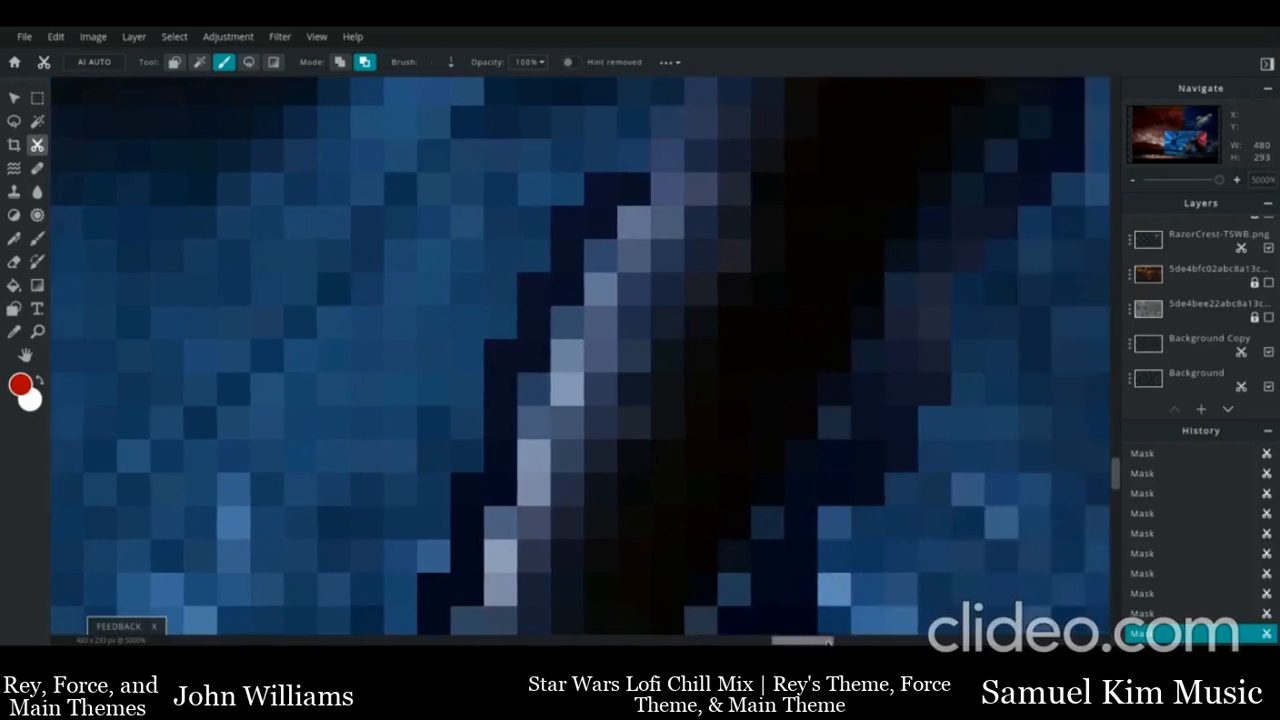
{"action": "left_click_drag", "start_coordinate": [1115, 476], "coordinate": [1115, 459]}
{"action": "mouse_move", "coordinate": [628, 450]}
{"action": "left_mouse_down"}
{"action": "mouse_move", "coordinate": [651, 390]}
{"action": "mouse_move", "coordinate": [654, 289]}
{"action": "left_mouse_up"}
{"action": "scroll", "coordinate": [637, 263], "scroll_direction": "down", "scroll_amount": 5}
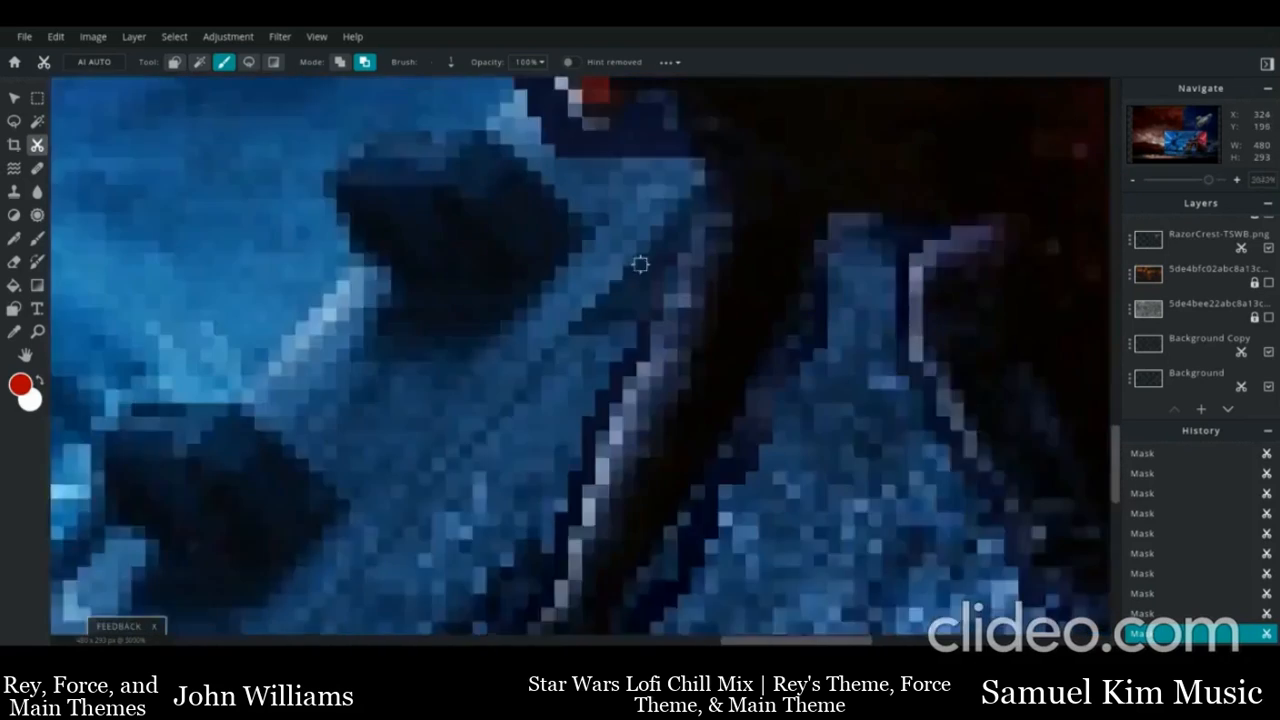
Finish the cut up the supporting arm's outer edge and join it to the cut below the helmet
{"action": "scroll", "coordinate": [612, 403], "scroll_direction": "up", "scroll_amount": 2}
{"action": "scroll", "coordinate": [612, 403], "scroll_direction": "up", "scroll_amount": 1}
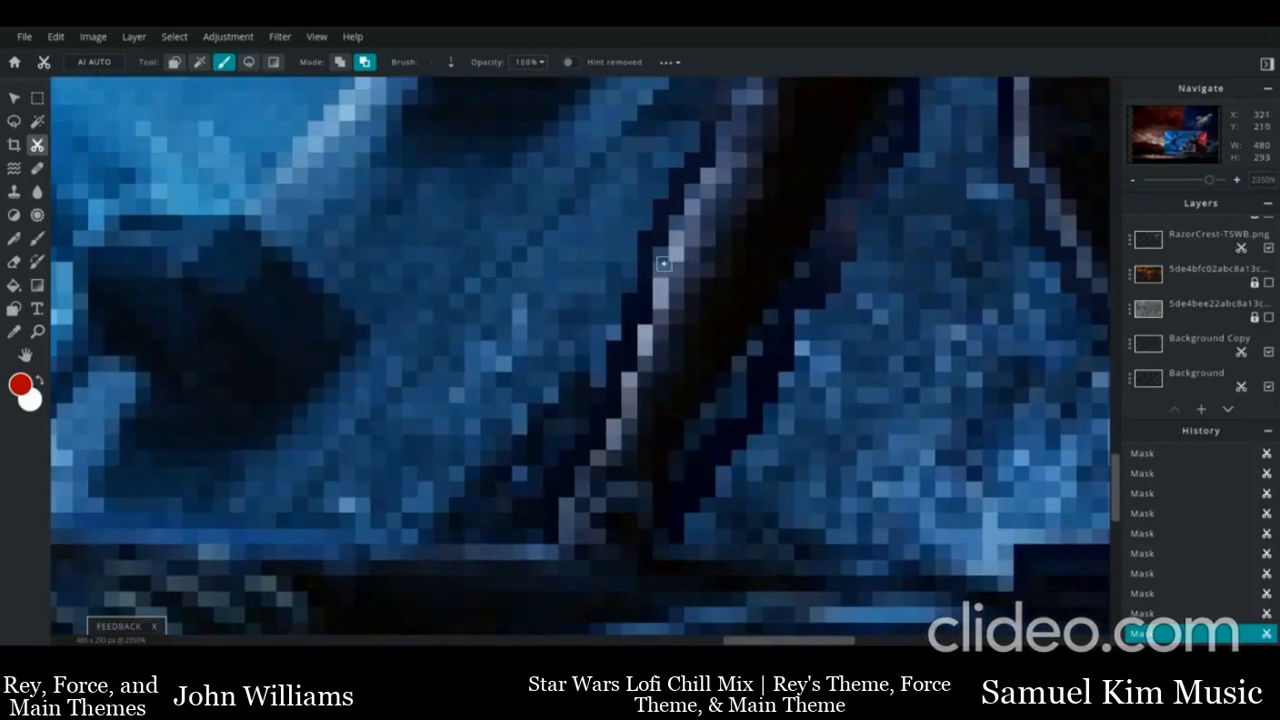
{"action": "left_click_drag", "start_coordinate": [1118, 500], "coordinate": [1118, 470]}
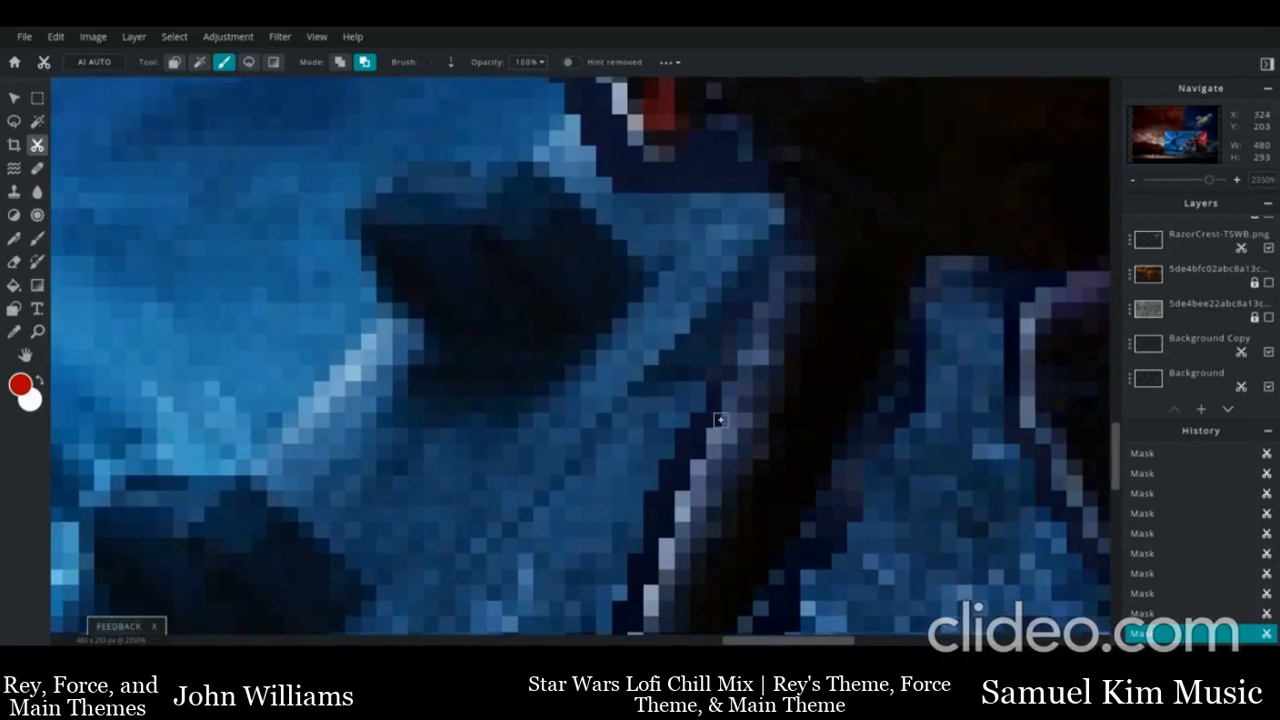
{"action": "left_click_drag", "start_coordinate": [720, 423], "coordinate": [781, 209]}
{"action": "scroll", "coordinate": [781, 209], "scroll_direction": "down", "scroll_amount": 5}
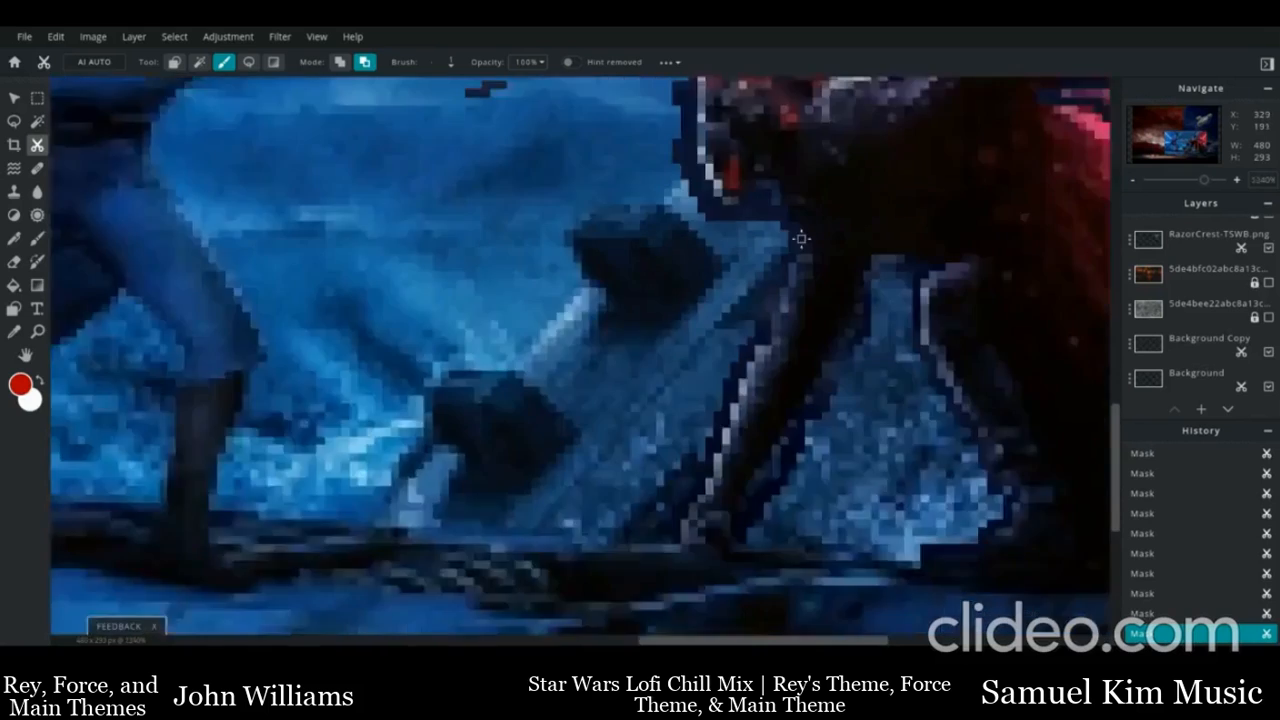
{"action": "scroll", "coordinate": [658, 227], "scroll_direction": "up", "scroll_amount": 5}
{"action": "mouse_move", "coordinate": [699, 221]}
{"action": "left_mouse_down"}
{"action": "mouse_move", "coordinate": [726, 245]}
{"action": "mouse_move", "coordinate": [810, 220]}
{"action": "left_mouse_up"}
{"action": "scroll", "coordinate": [847, 237], "scroll_direction": "down", "scroll_amount": 4}
Cut along the masked figure's lower edge where the supporting hand and cape meet the ground
{"action": "scroll", "coordinate": [705, 258], "scroll_direction": "up", "scroll_amount": 6}
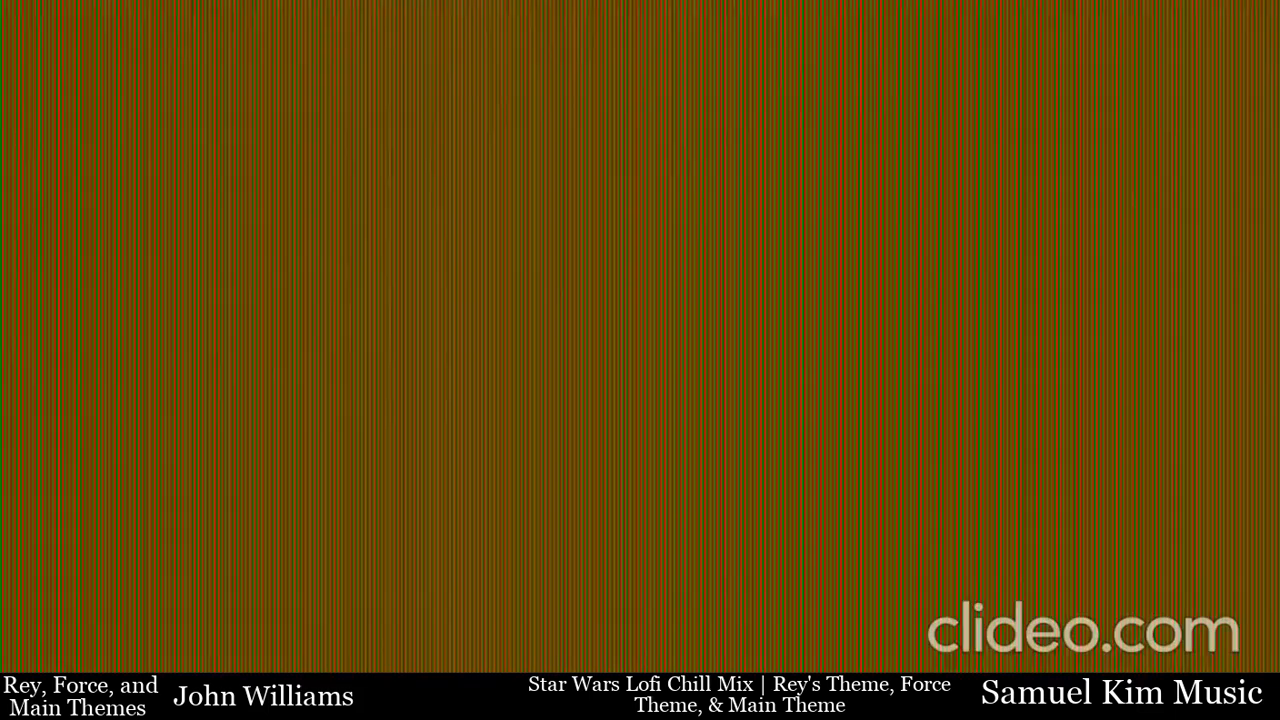
{"action": "mouse_move", "coordinate": [699, 223]}
{"action": "left_mouse_down"}
{"action": "mouse_move", "coordinate": [694, 234]}
{"action": "mouse_move", "coordinate": [917, 317]}
{"action": "mouse_move", "coordinate": [1084, 333]}
{"action": "left_mouse_up"}
{"action": "mouse_move", "coordinate": [1098, 331]}
{"action": "left_mouse_down"}
{"action": "mouse_move", "coordinate": [837, 642]}
{"action": "mouse_move", "coordinate": [539, 325]}
{"action": "left_mouse_up"}
{"action": "left_click_drag", "start_coordinate": [552, 323], "coordinate": [848, 335]}
{"action": "mouse_move", "coordinate": [867, 324]}
{"action": "left_mouse_down"}
{"action": "mouse_move", "coordinate": [938, 346]}
{"action": "mouse_move", "coordinate": [439, 350]}
{"action": "mouse_move", "coordinate": [523, 343]}
{"action": "left_mouse_up"}
{"action": "mouse_move", "coordinate": [552, 271]}
{"action": "left_mouse_down"}
{"action": "mouse_move", "coordinate": [657, 269]}
{"action": "mouse_move", "coordinate": [634, 250]}
{"action": "left_mouse_up"}
{"action": "left_click_drag", "start_coordinate": [469, 344], "coordinate": [1080, 350]}
{"action": "mouse_move", "coordinate": [757, 335]}
{"action": "left_mouse_down"}
{"action": "mouse_move", "coordinate": [357, 325]}
{"action": "mouse_move", "coordinate": [748, 332]}
{"action": "mouse_move", "coordinate": [469, 303]}
{"action": "mouse_move", "coordinate": [766, 323]}
{"action": "left_mouse_up"}
{"action": "scroll", "coordinate": [903, 292], "scroll_direction": "down", "scroll_amount": 5}
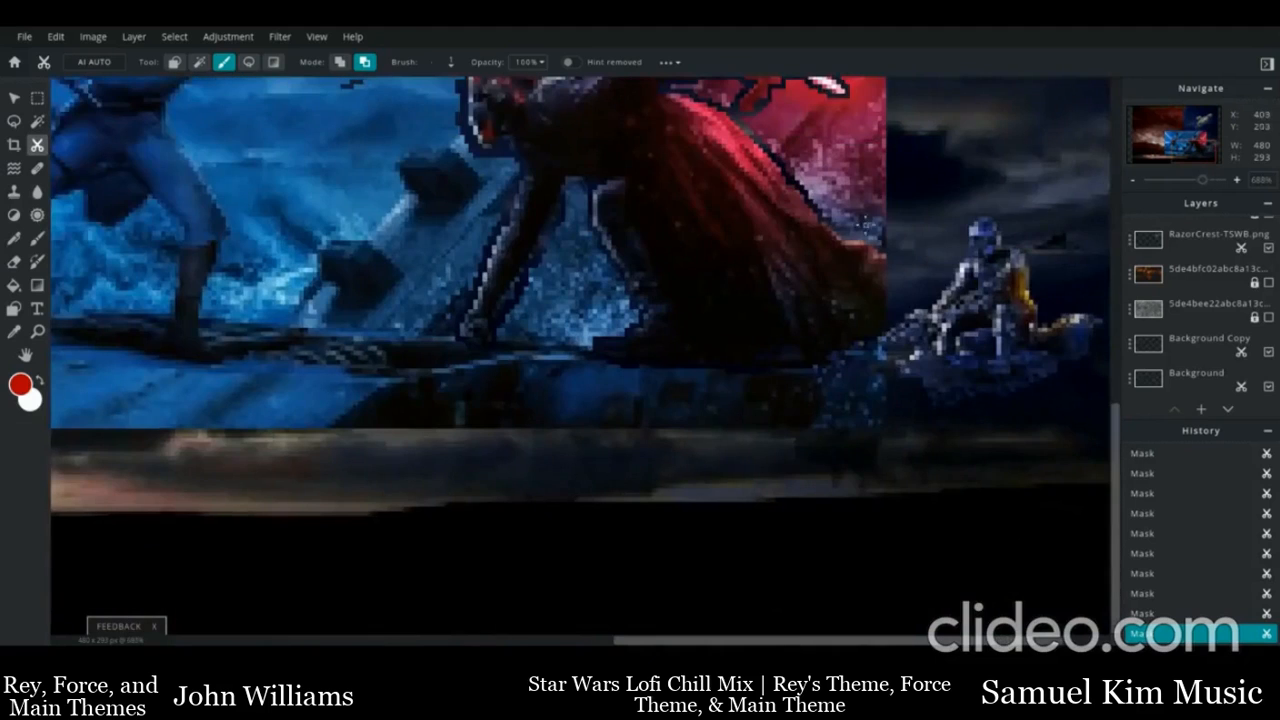
Enlarge the cutout brush to 47 and remove the duel image's background above the masked figure and raised lightsaber
{"action": "scroll", "coordinate": [580, 350], "scroll_direction": "down", "scroll_amount": 4}
{"action": "left_click", "coordinate": [430, 62]}
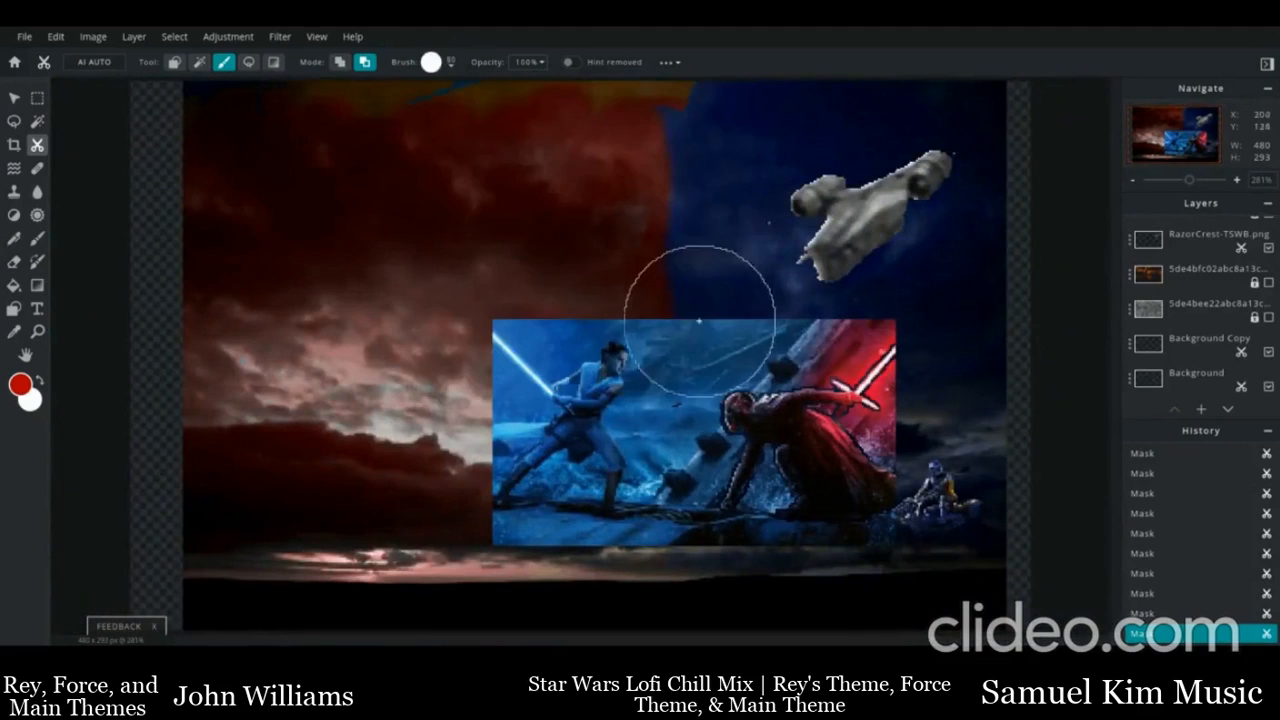
{"action": "scroll", "coordinate": [699, 320], "scroll_direction": "up", "scroll_amount": 4}
{"action": "left_click", "coordinate": [430, 62]}
{"action": "left_click", "coordinate": [433, 72]}
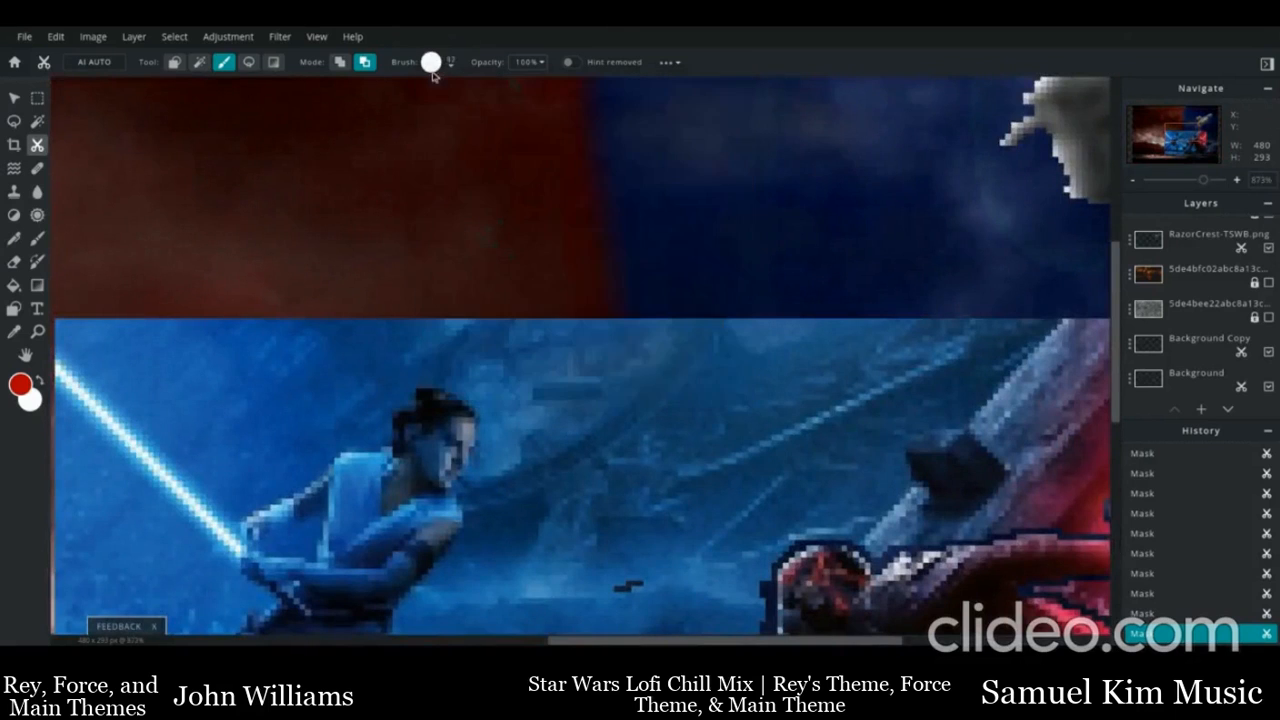
{"action": "mouse_move", "coordinate": [749, 409]}
{"action": "left_mouse_down"}
{"action": "mouse_move", "coordinate": [866, 391]}
{"action": "mouse_move", "coordinate": [782, 525]}
{"action": "left_mouse_up"}
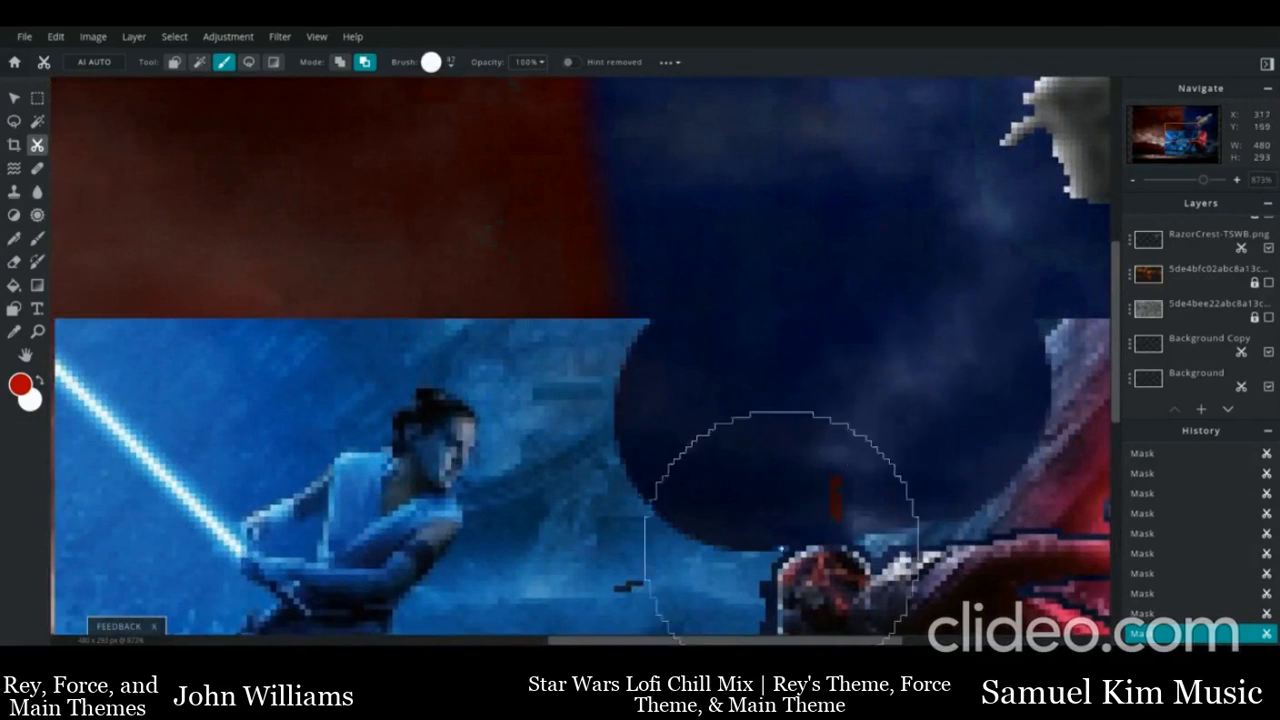
{"action": "left_click_drag", "start_coordinate": [774, 640], "coordinate": [879, 640]}
{"action": "left_click", "coordinate": [791, 366]}
{"action": "left_click_drag", "start_coordinate": [842, 346], "coordinate": [867, 323]}
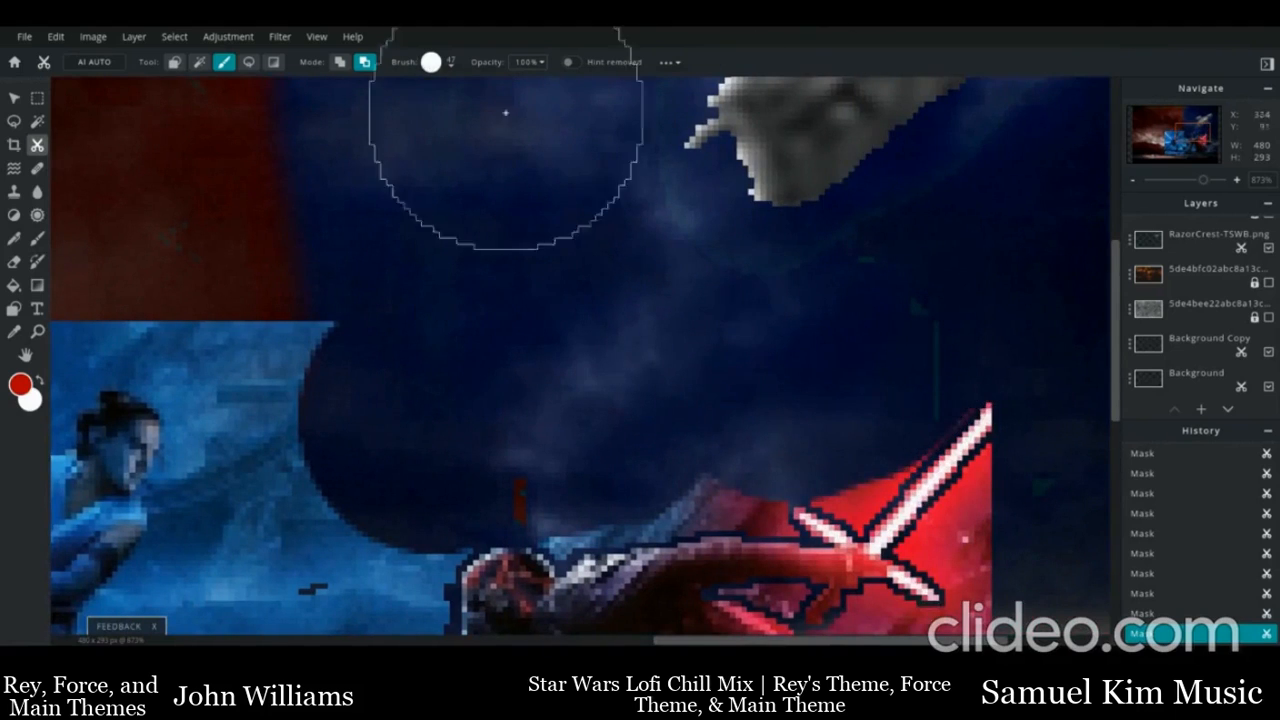
{"action": "left_click_drag", "start_coordinate": [690, 397], "coordinate": [705, 394]}
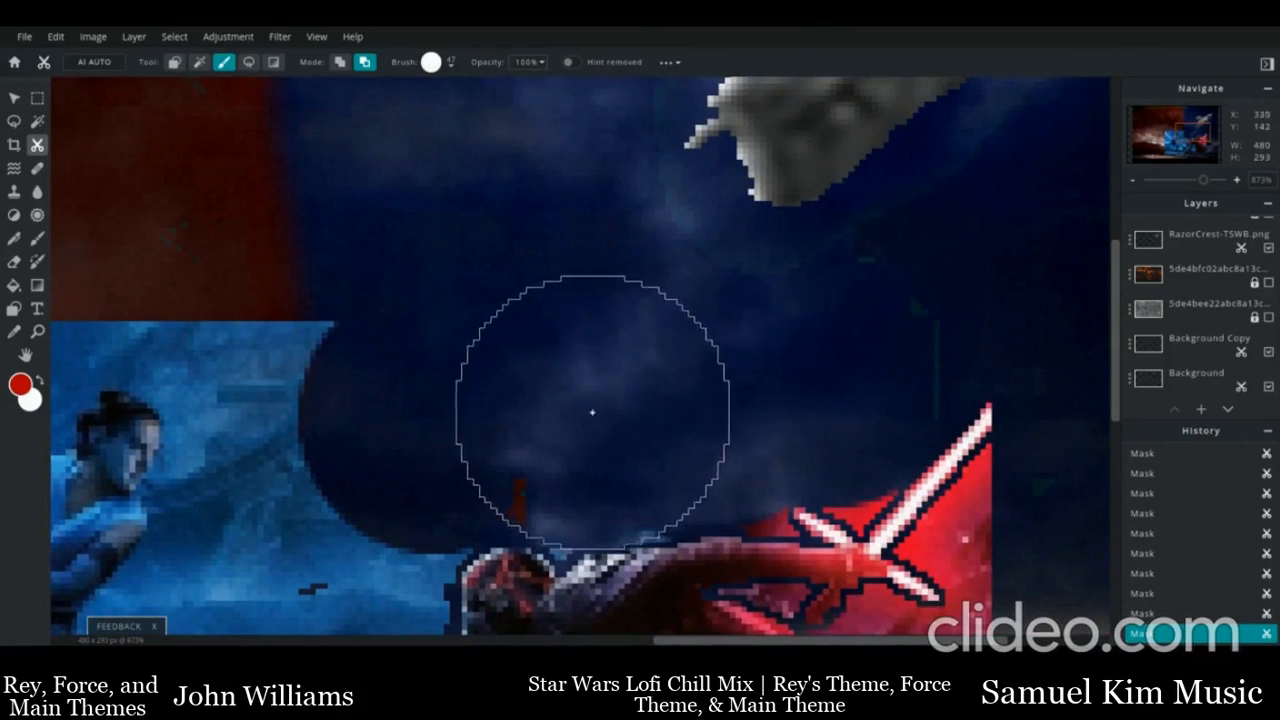
Remove the duel image's background behind the cape and the ground beneath the masked figure
{"action": "scroll", "coordinate": [628, 400], "scroll_direction": "down", "scroll_amount": 3}
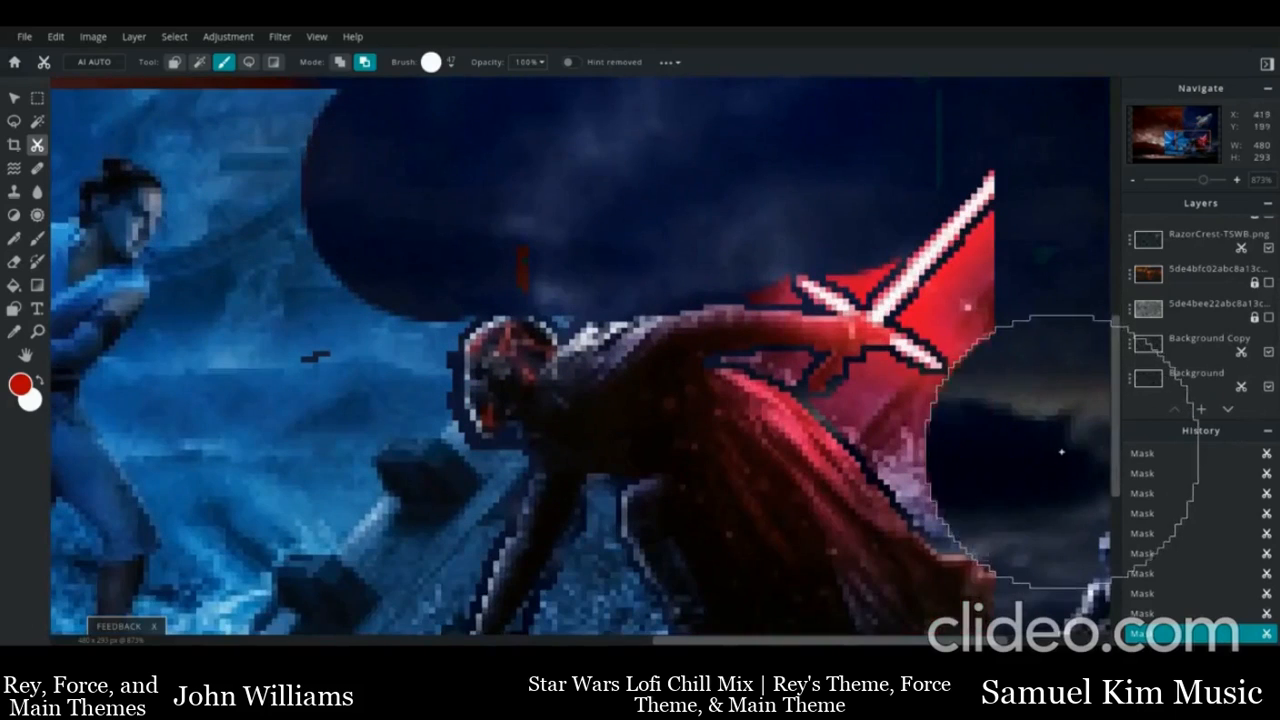
{"action": "scroll", "coordinate": [1062, 452], "scroll_direction": "down", "scroll_amount": 3}
{"action": "mouse_move", "coordinate": [1006, 403]}
{"action": "left_mouse_down"}
{"action": "mouse_move", "coordinate": [917, 449]}
{"action": "mouse_move", "coordinate": [586, 434]}
{"action": "mouse_move", "coordinate": [600, 438]}
{"action": "left_mouse_up"}
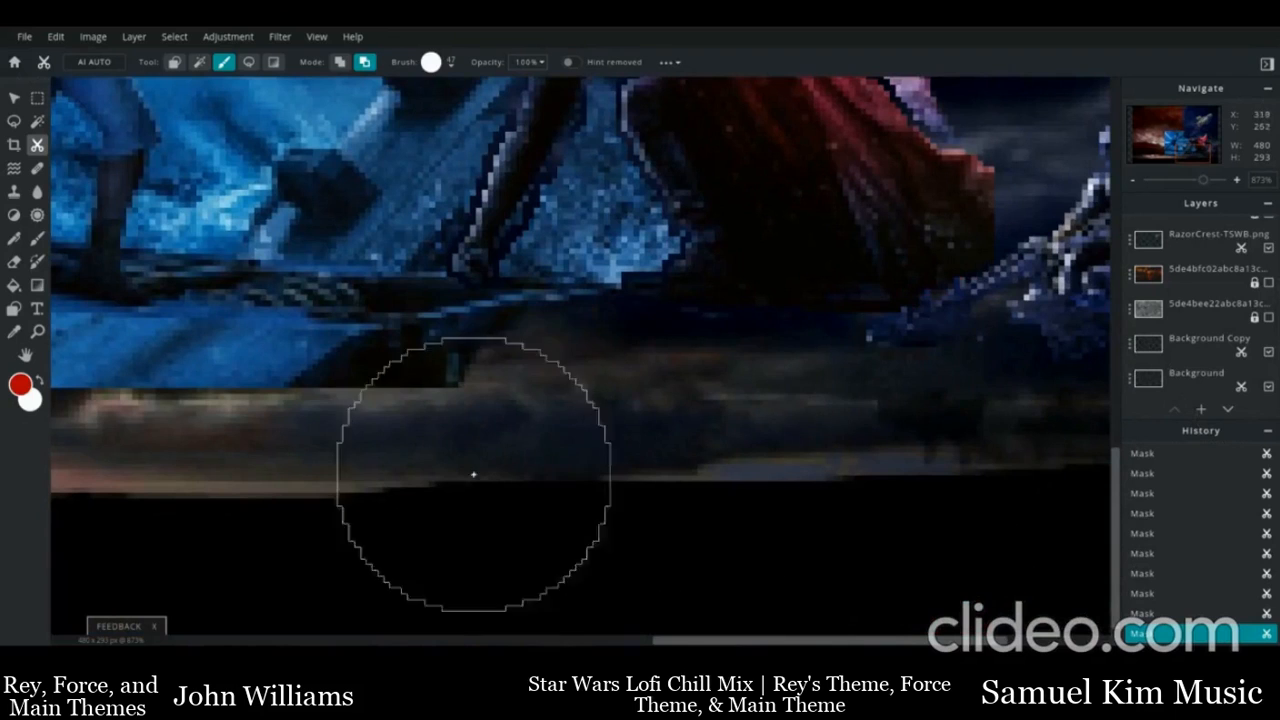
{"action": "left_click_drag", "start_coordinate": [451, 427], "coordinate": [575, 426]}
{"action": "left_click", "coordinate": [354, 375]}
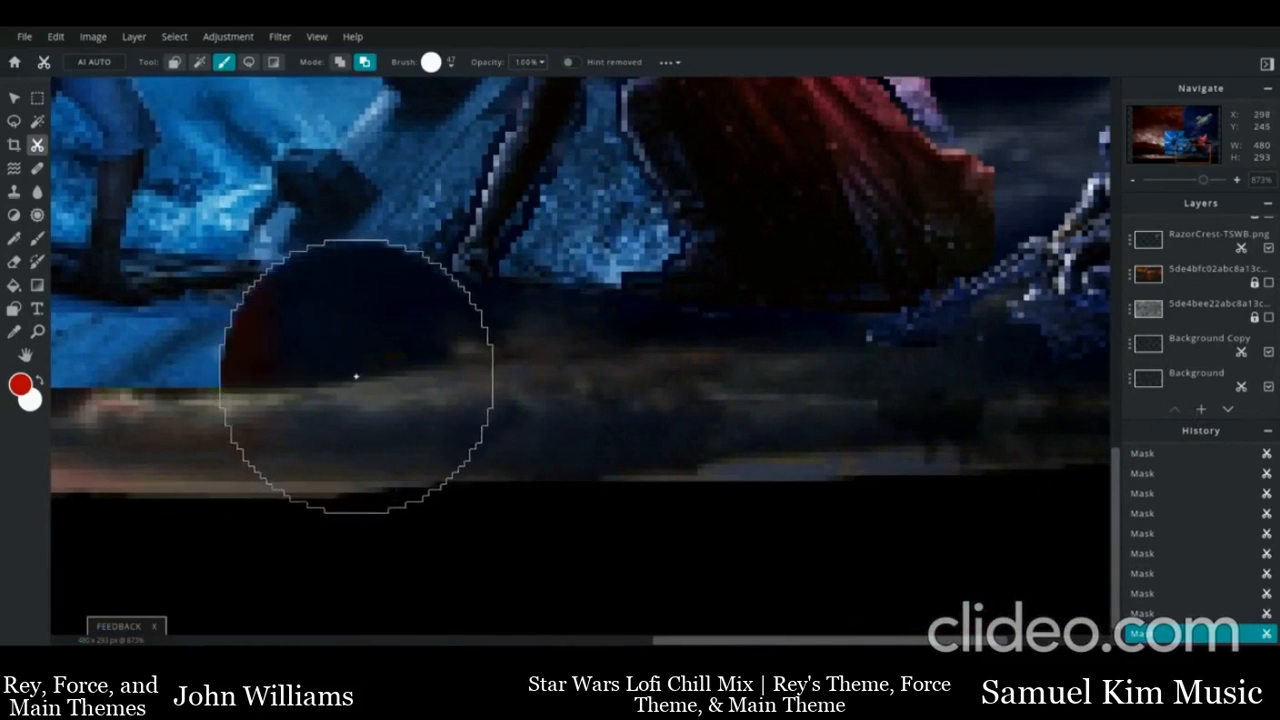
Remove the blue background between the two duelists, from the ground up to the area already cleared above the helmet
{"action": "left_click_drag", "start_coordinate": [1115, 577], "coordinate": [1115, 547]}
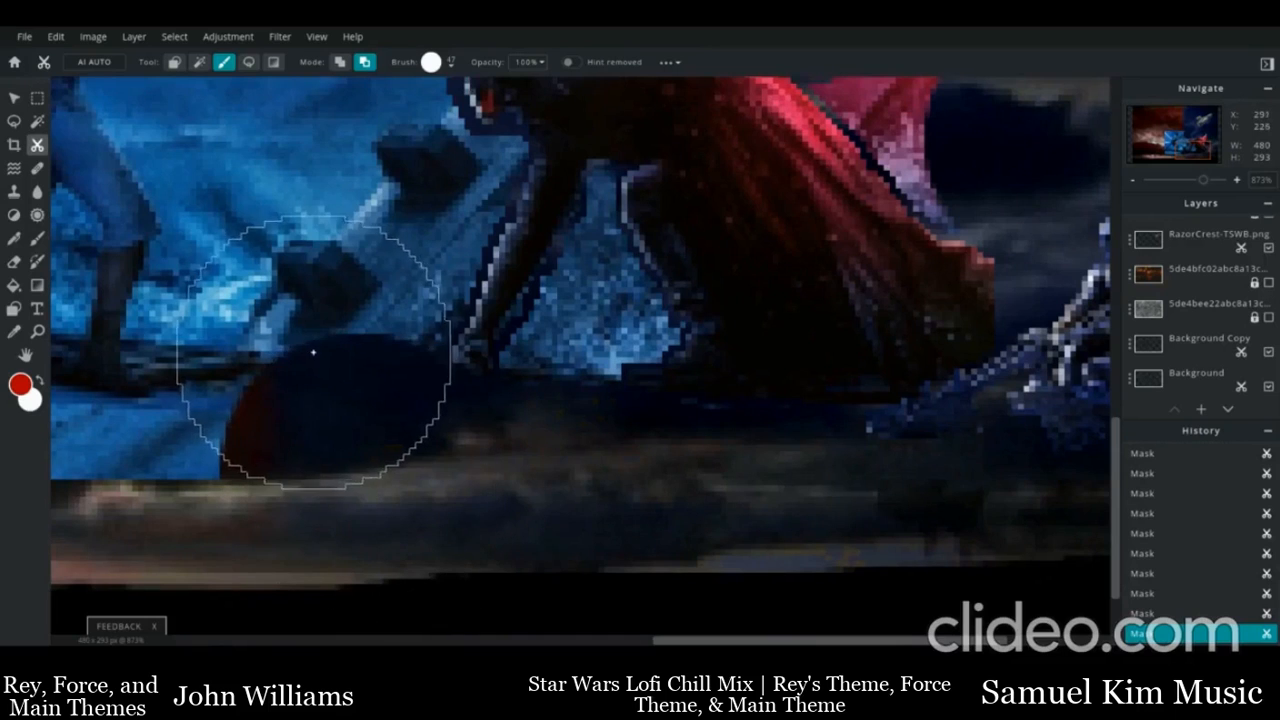
{"action": "mouse_move", "coordinate": [313, 352]}
{"action": "left_mouse_down"}
{"action": "mouse_move", "coordinate": [300, 343]}
{"action": "mouse_move", "coordinate": [346, 193]}
{"action": "left_mouse_up"}
{"action": "left_click_drag", "start_coordinate": [1115, 525], "coordinate": [1115, 440]}
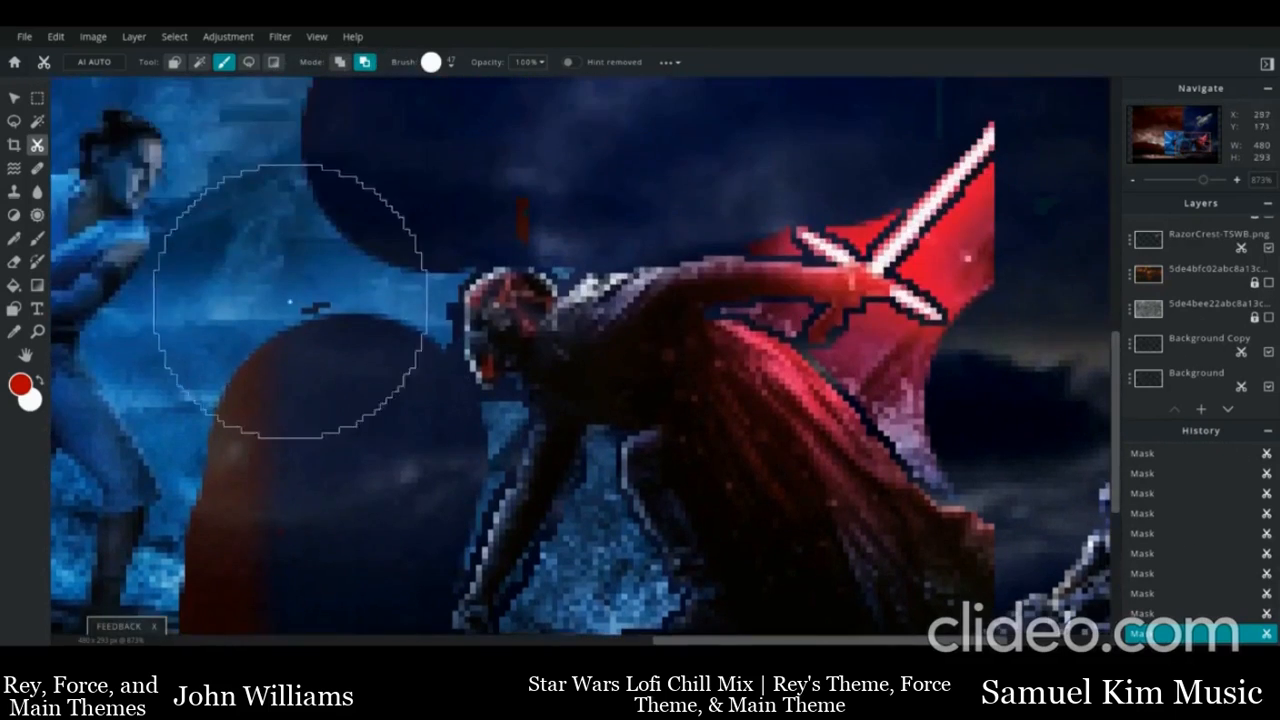
{"action": "left_click", "coordinate": [321, 301]}
{"action": "left_click", "coordinate": [351, 204]}
Shrink the cutout brush and remove the leftover red background around the lightsaber hilt and along the cape
{"action": "left_click", "coordinate": [431, 62]}
{"action": "left_click_drag", "start_coordinate": [443, 114], "coordinate": [434, 114]}
{"action": "left_click", "coordinate": [431, 62]}
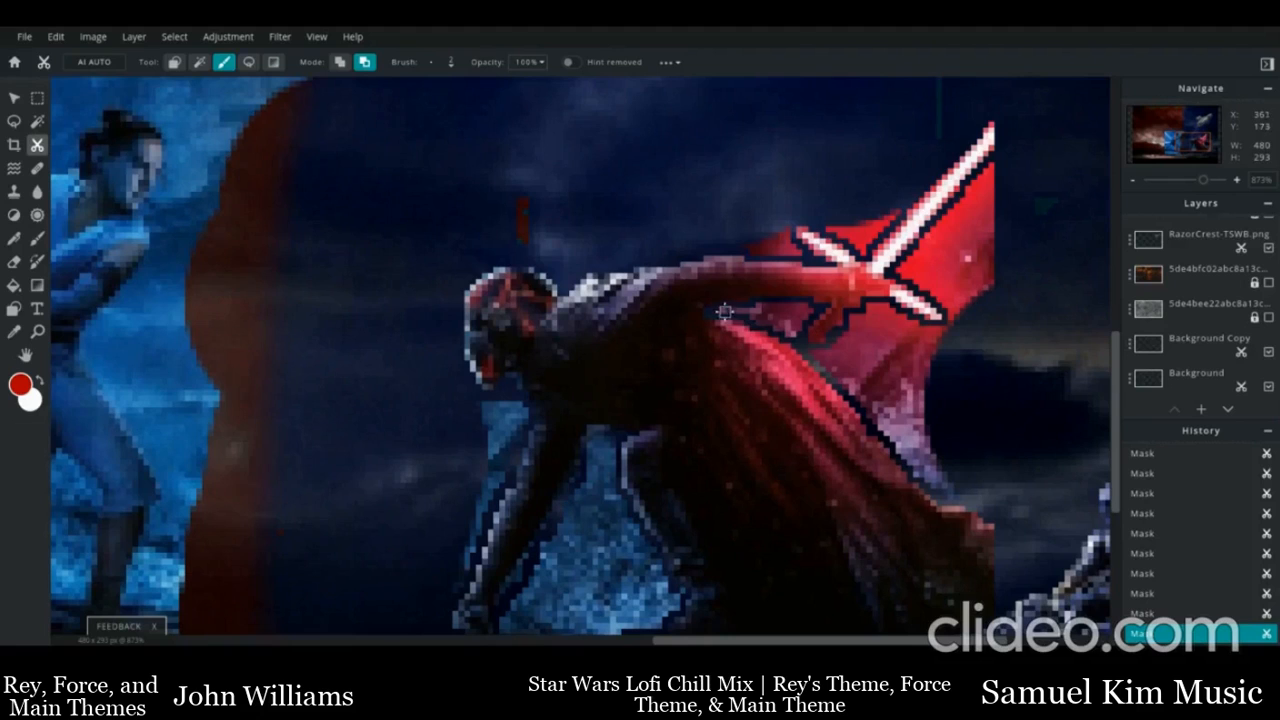
{"action": "left_click_drag", "start_coordinate": [781, 326], "coordinate": [831, 320]}
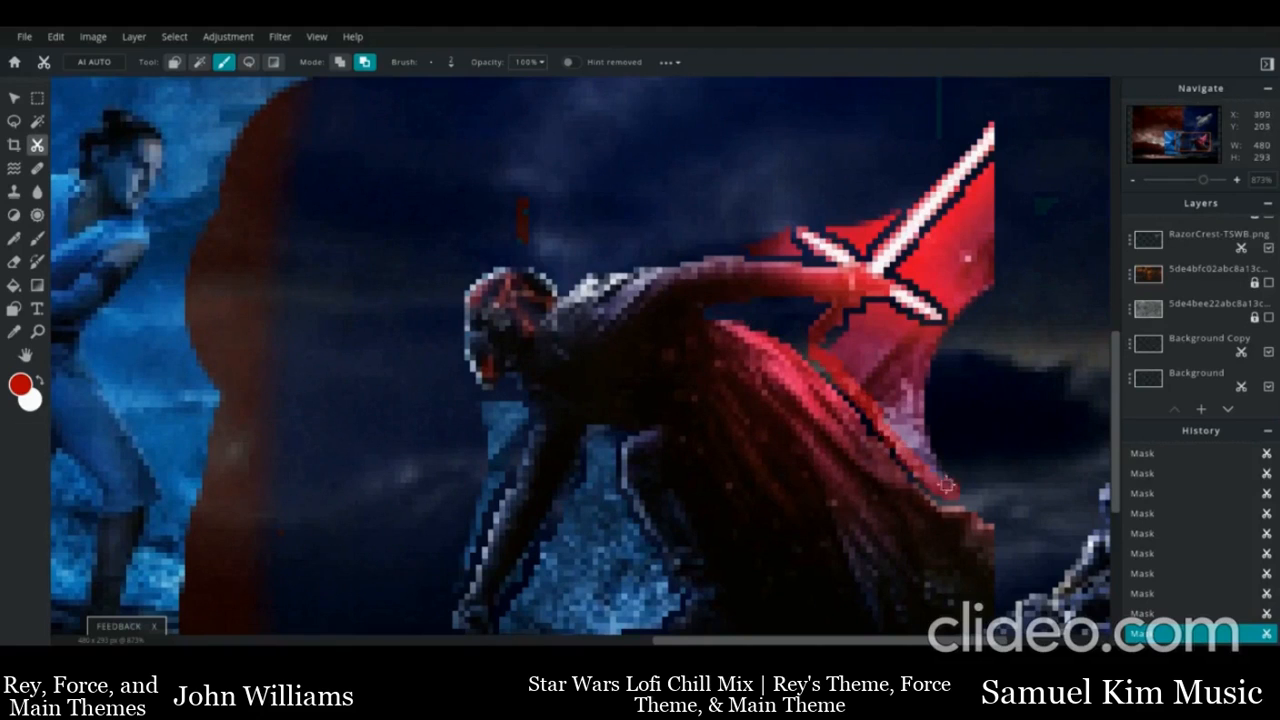
{"action": "left_click_drag", "start_coordinate": [924, 354], "coordinate": [933, 423]}
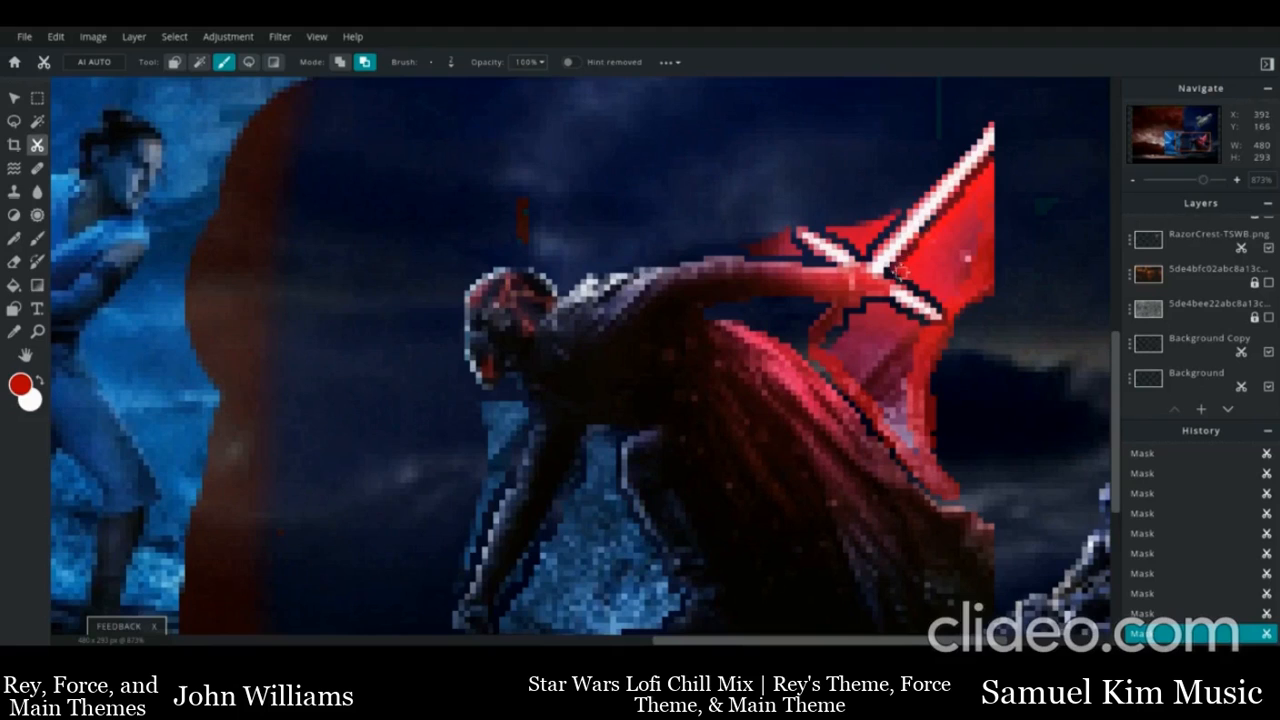
{"action": "left_click", "coordinate": [968, 259]}
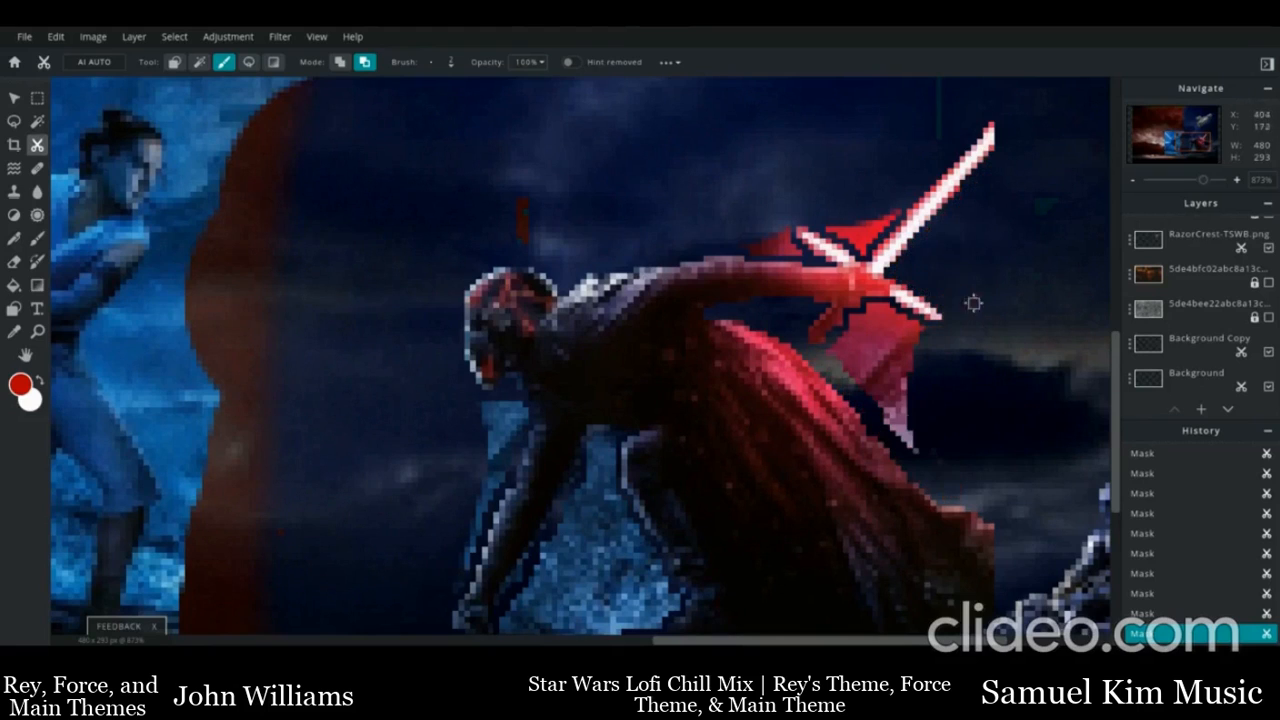
{"action": "left_click_drag", "start_coordinate": [934, 465], "coordinate": [841, 373]}
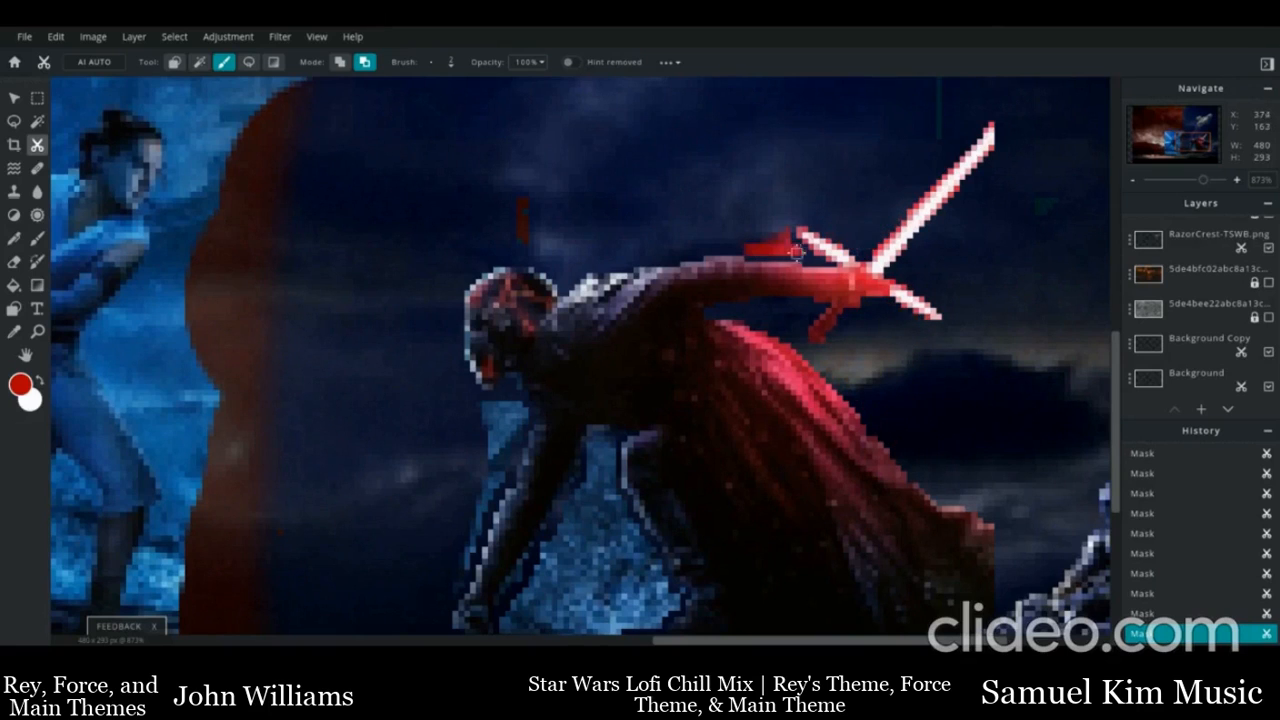
Remove the leftover blue in front of the supporting arm and in the gap between that arm and the leg
{"action": "left_click_drag", "start_coordinate": [474, 400], "coordinate": [487, 406]}
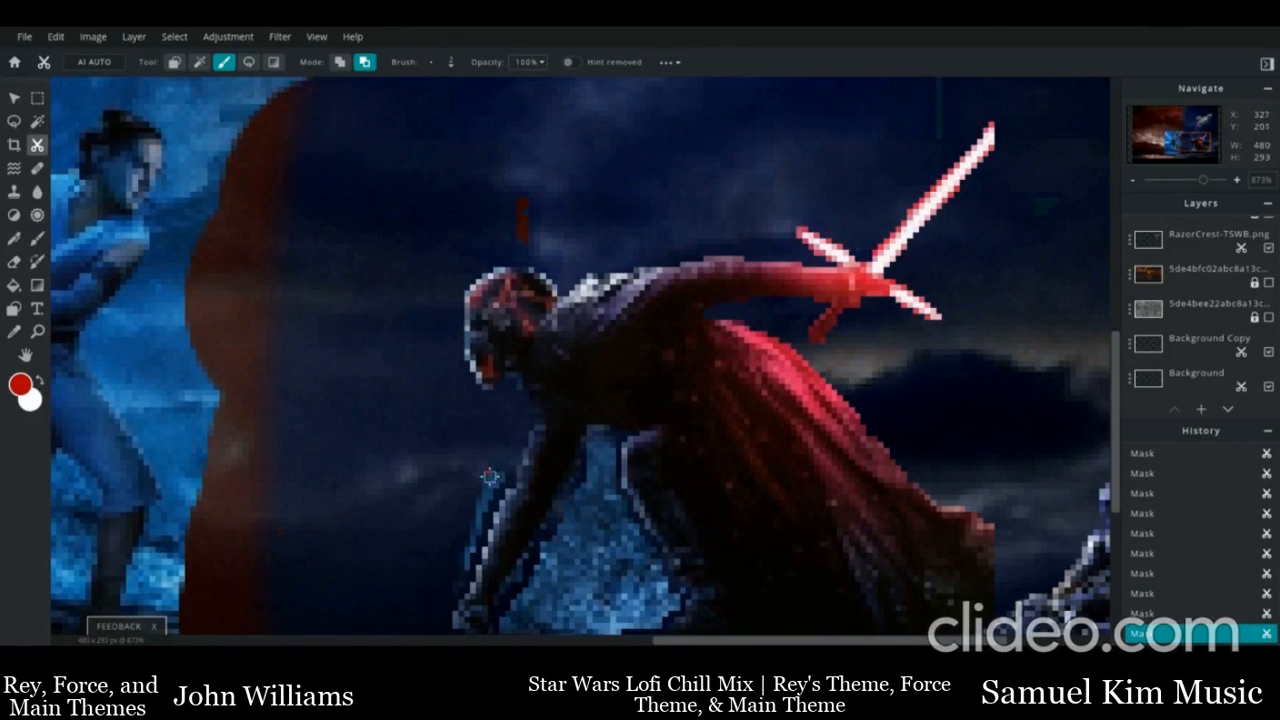
{"action": "scroll", "coordinate": [495, 450], "scroll_direction": "down", "scroll_amount": 3}
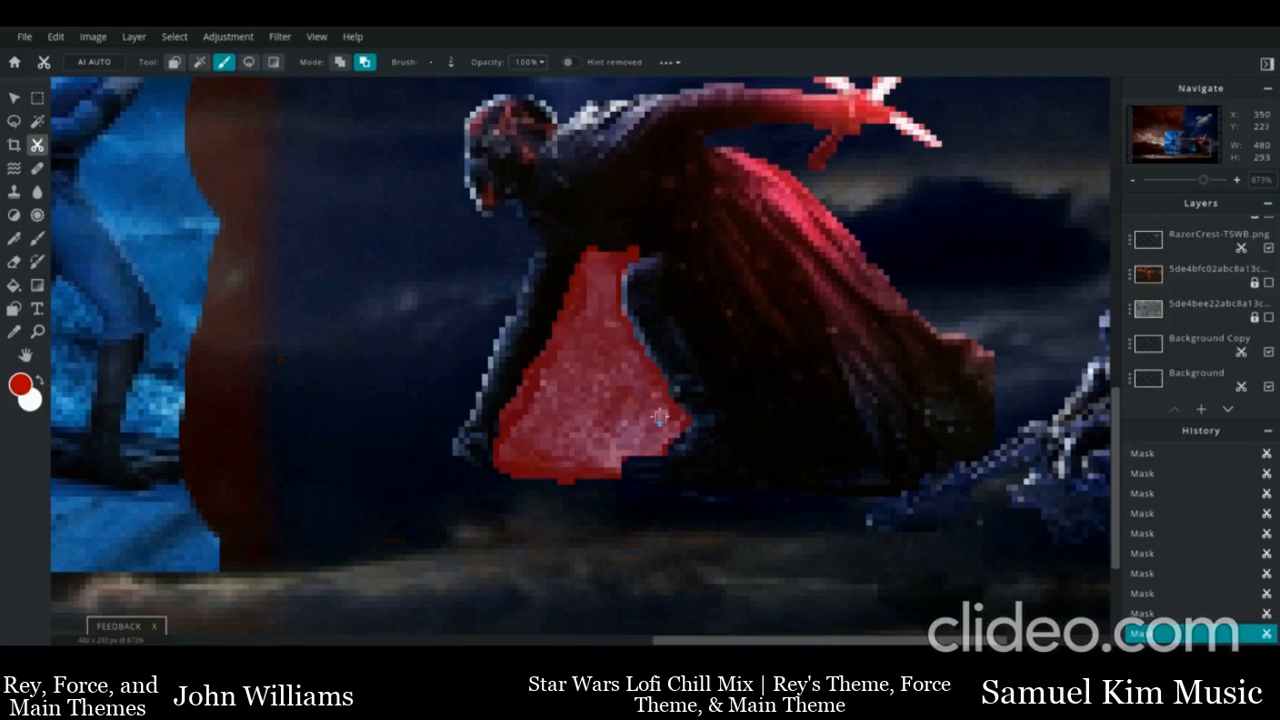
{"action": "left_click_drag", "start_coordinate": [660, 416], "coordinate": [664, 420]}
{"action": "scroll", "coordinate": [796, 445], "scroll_direction": "down", "scroll_amount": 5}
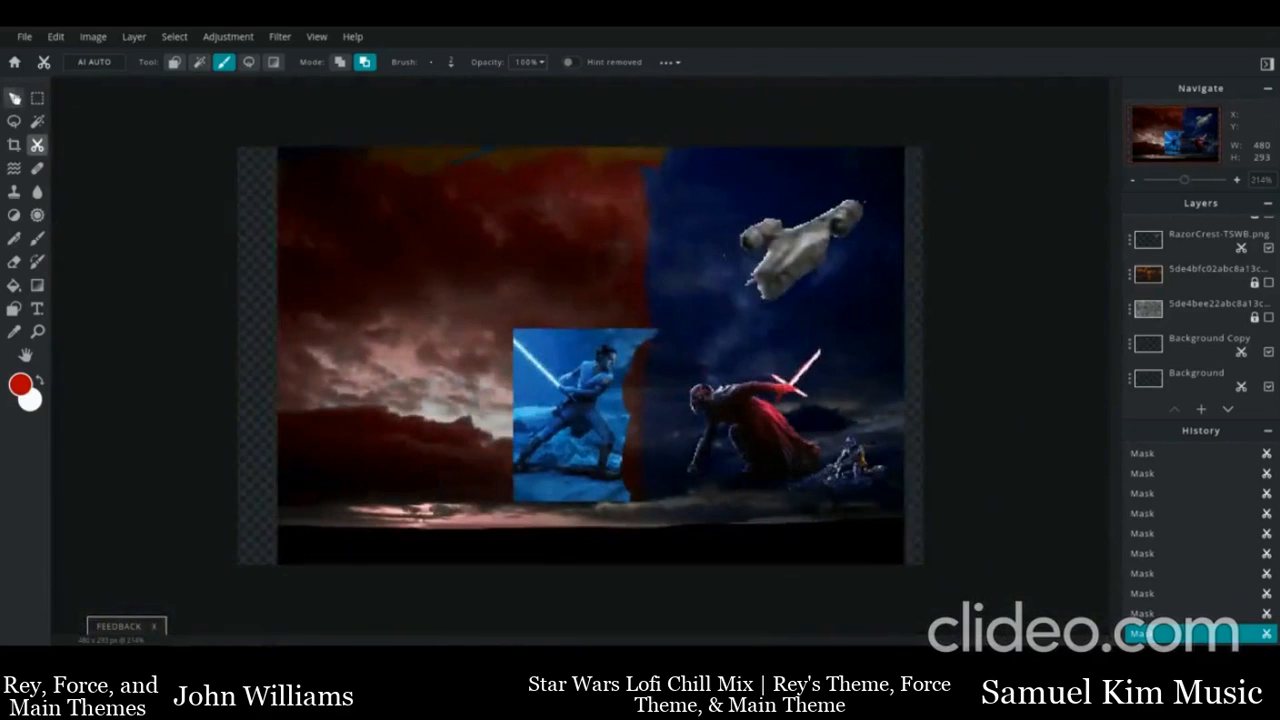
{"action": "left_click", "coordinate": [14, 98]}
{"action": "left_click", "coordinate": [38, 145]}
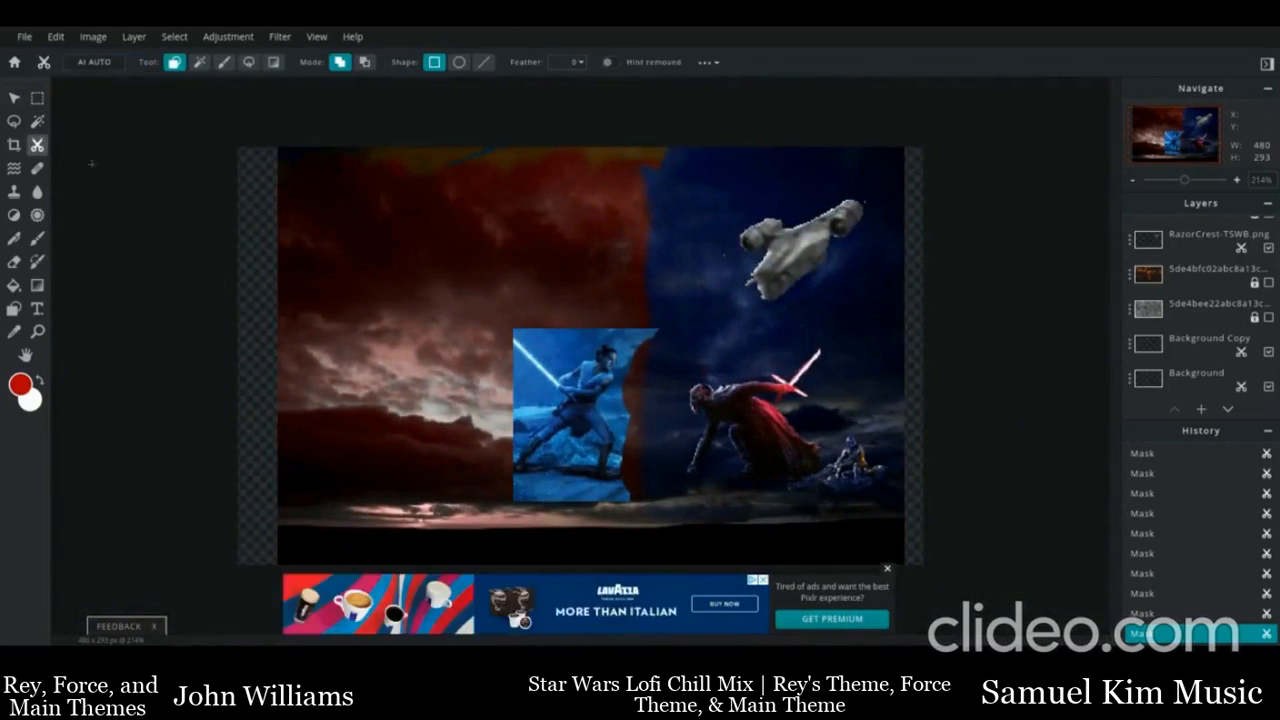
{"action": "left_click", "coordinate": [14, 145]}
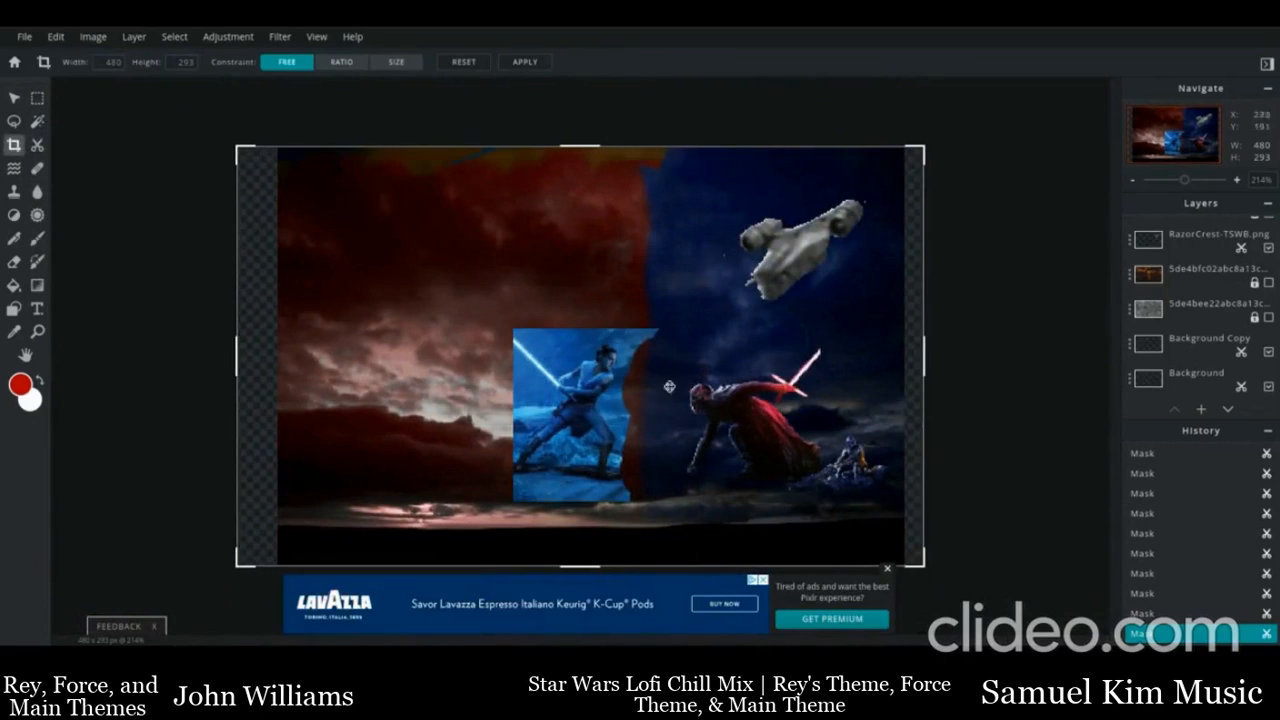
{"action": "key", "text": "v"}
Enlarge the cutout brush to 141 and remove the figure with the blue lightsaber and the surrounding background
{"action": "left_click", "coordinate": [38, 145]}
{"action": "left_click", "coordinate": [431, 62]}
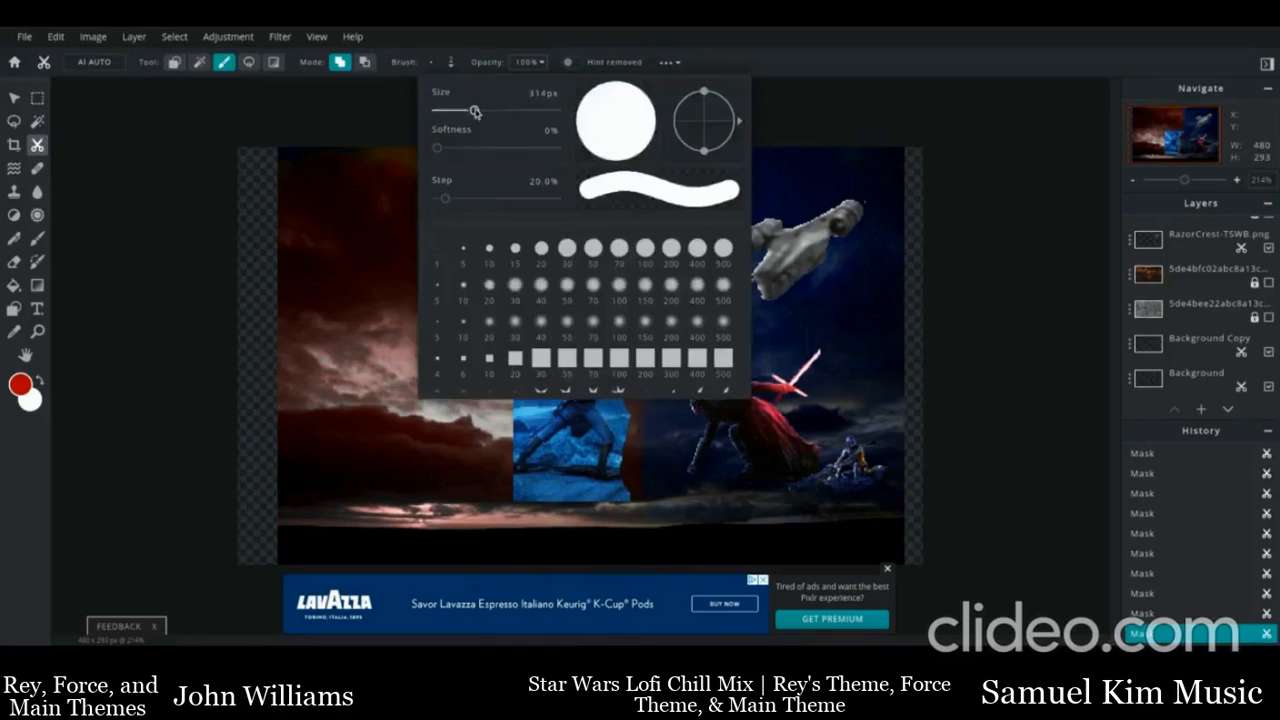
{"action": "left_click", "coordinate": [431, 62]}
{"action": "left_click", "coordinate": [431, 62]}
{"action": "mouse_move", "coordinate": [579, 408]}
{"action": "left_mouse_down"}
{"action": "mouse_move", "coordinate": [574, 354]}
{"action": "mouse_move", "coordinate": [556, 436]}
{"action": "left_mouse_up"}
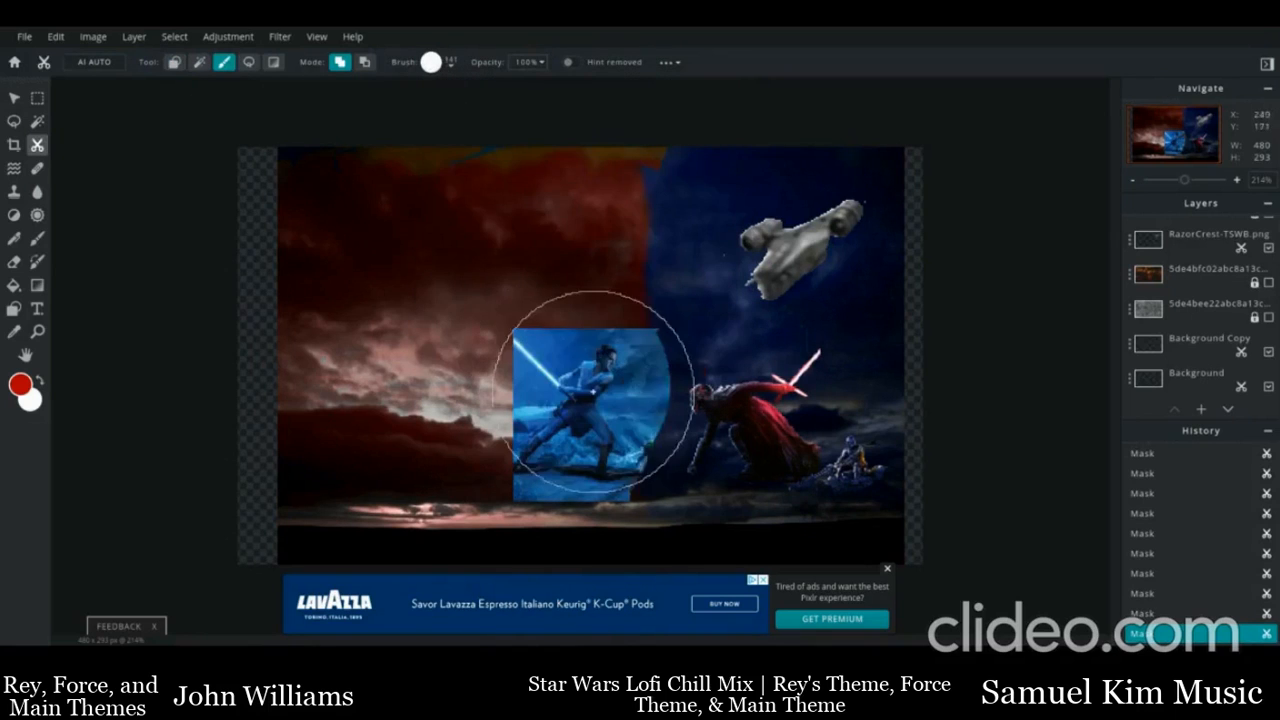
{"action": "key", "text": "ctrl+z"}
{"action": "left_click", "coordinate": [365, 62]}
{"action": "mouse_move", "coordinate": [547, 274]}
{"action": "left_mouse_down"}
{"action": "mouse_move", "coordinate": [562, 337]}
{"action": "mouse_move", "coordinate": [558, 471]}
{"action": "left_mouse_up"}
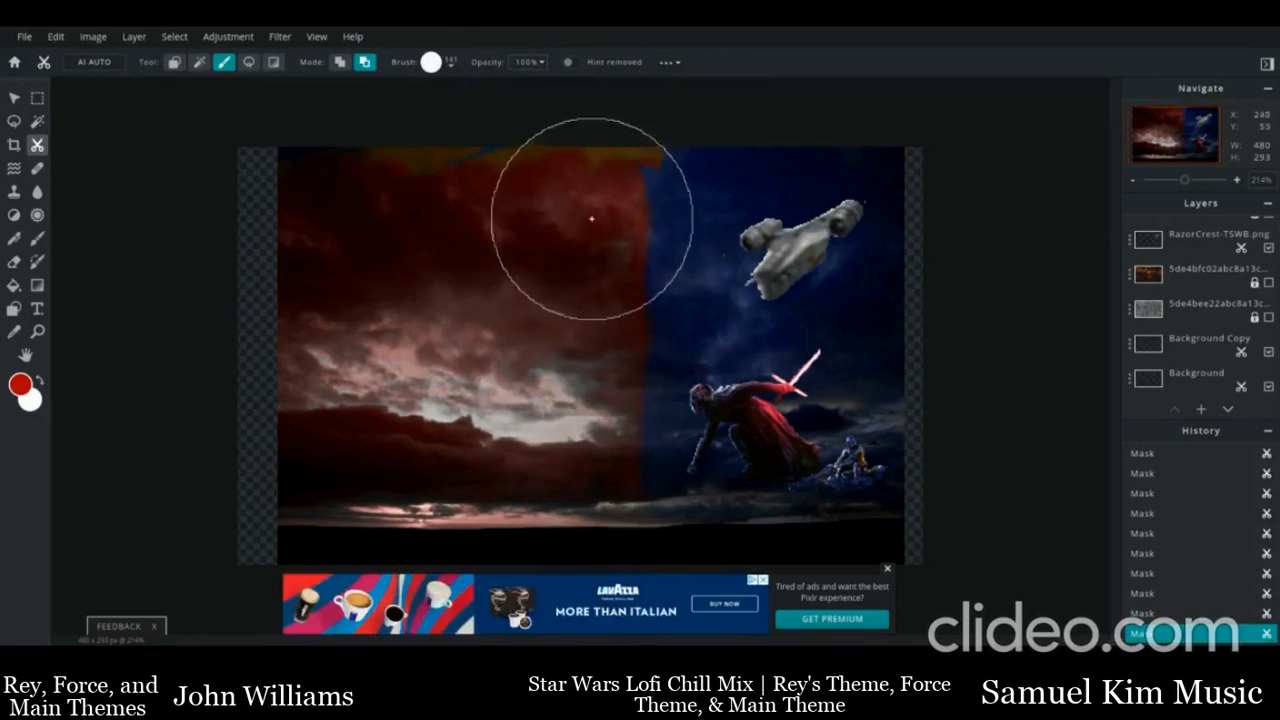
Scale down the masked figure and place it on the dark horizon beside the armored figure on the speeder
{"action": "key", "text": "v"}
{"action": "left_click_drag", "start_coordinate": [514, 329], "coordinate": [676, 385]}
{"action": "left_click_drag", "start_coordinate": [750, 464], "coordinate": [722, 502]}
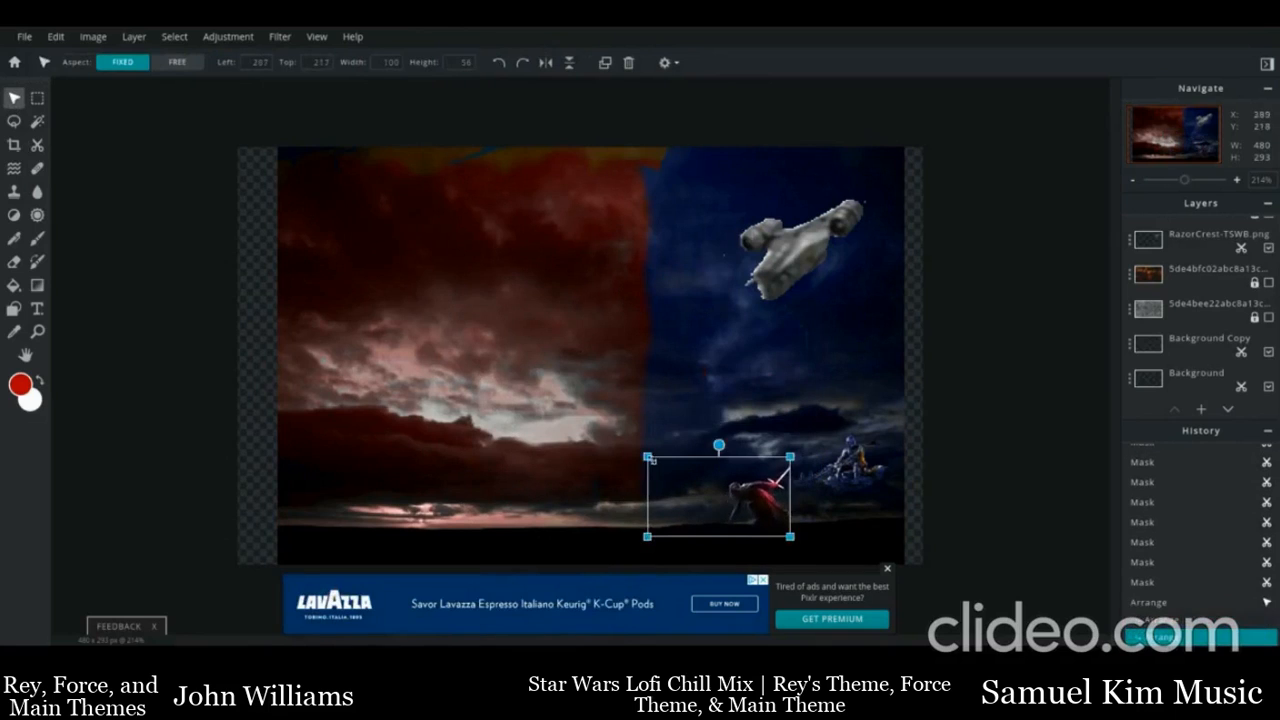
{"action": "left_click_drag", "start_coordinate": [648, 458], "coordinate": [608, 434]}
{"action": "left_click_drag", "start_coordinate": [732, 478], "coordinate": [730, 485]}
{"action": "left_click", "coordinate": [925, 418]}
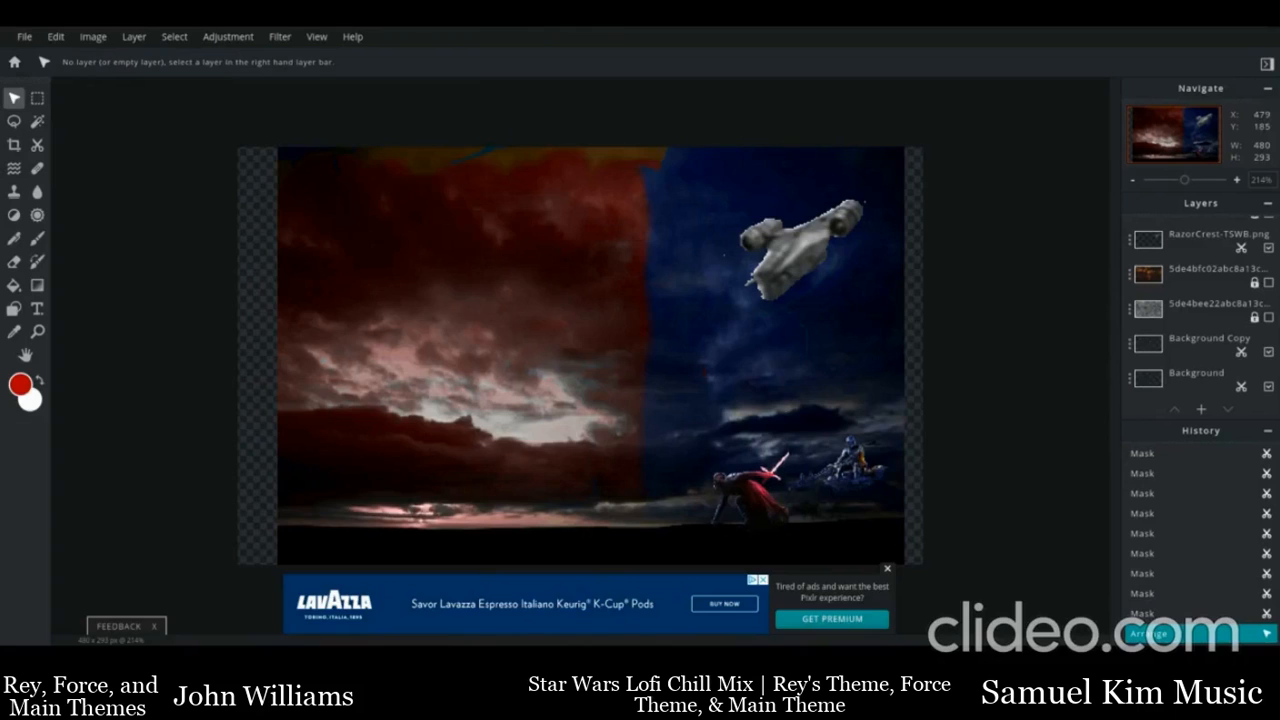
{"action": "left_click", "coordinate": [887, 568]}
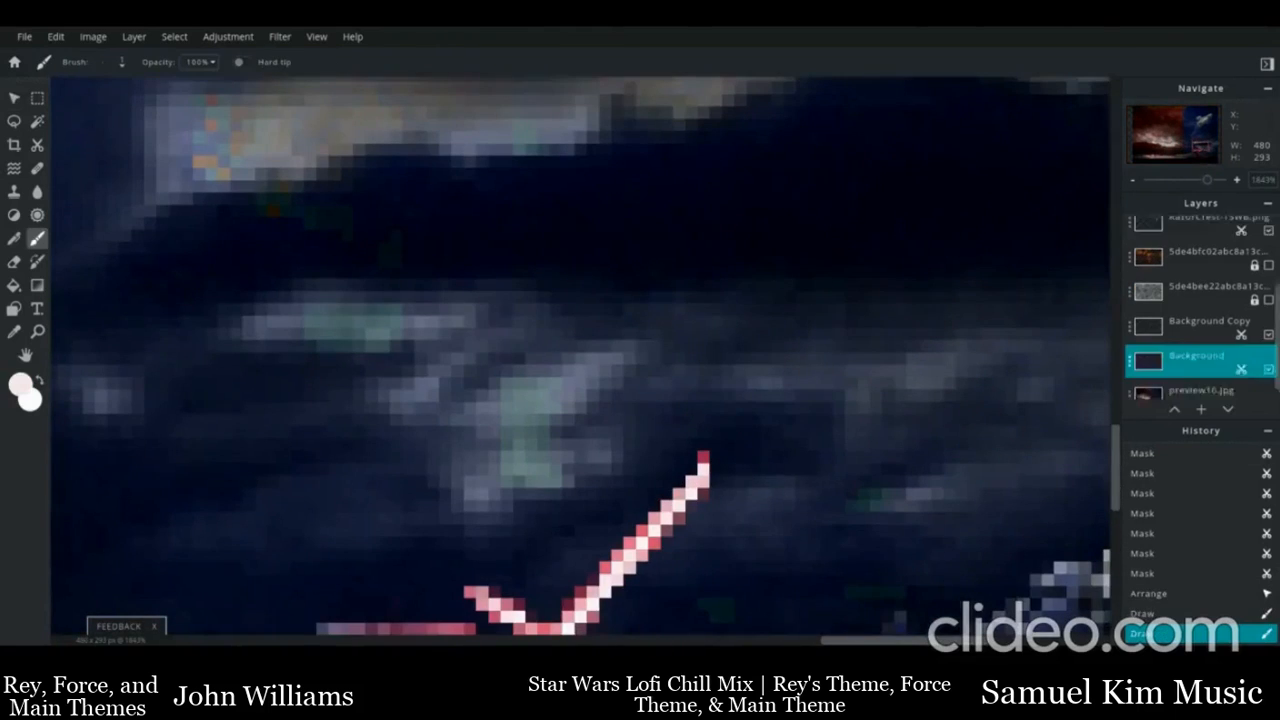
Extend the red lightsaber's pale blade with the brush on the preview16.jpg layer and sample the blade tip's red for painting
{"action": "scroll", "coordinate": [1226, 388], "scroll_direction": "down", "scroll_amount": 1}
{"action": "left_click", "coordinate": [1224, 386]}
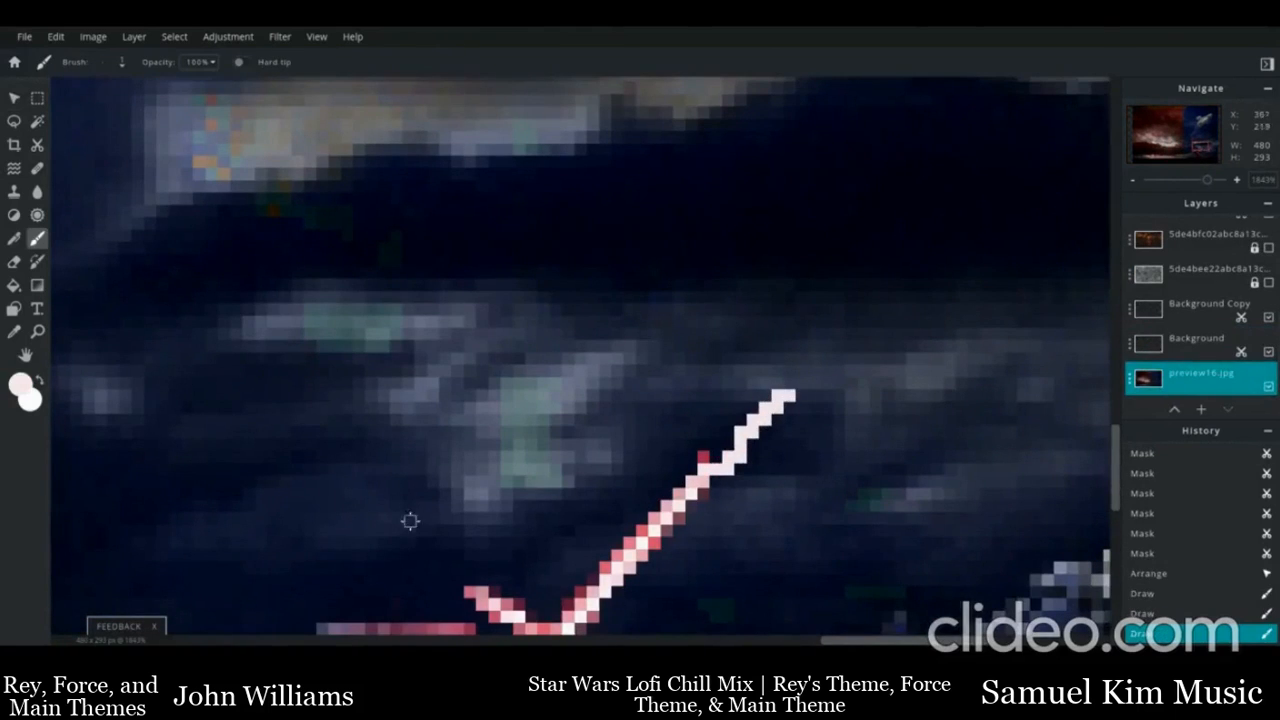
{"action": "left_click", "coordinate": [16, 331]}
{"action": "left_click", "coordinate": [704, 457]}
{"action": "left_click", "coordinate": [37, 239]}
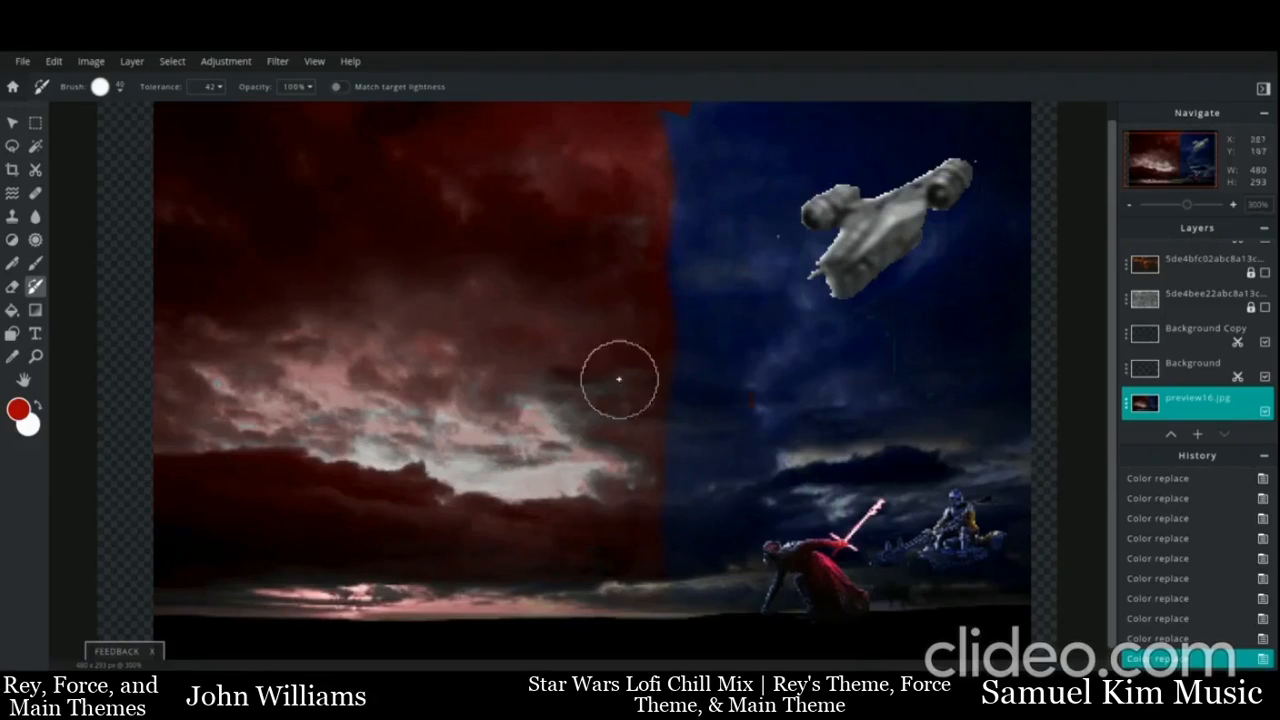
Set the foreground colour to blue for the colour replace brush
{"action": "left_click", "coordinate": [19, 410]}
{"action": "left_click", "coordinate": [607, 469]}
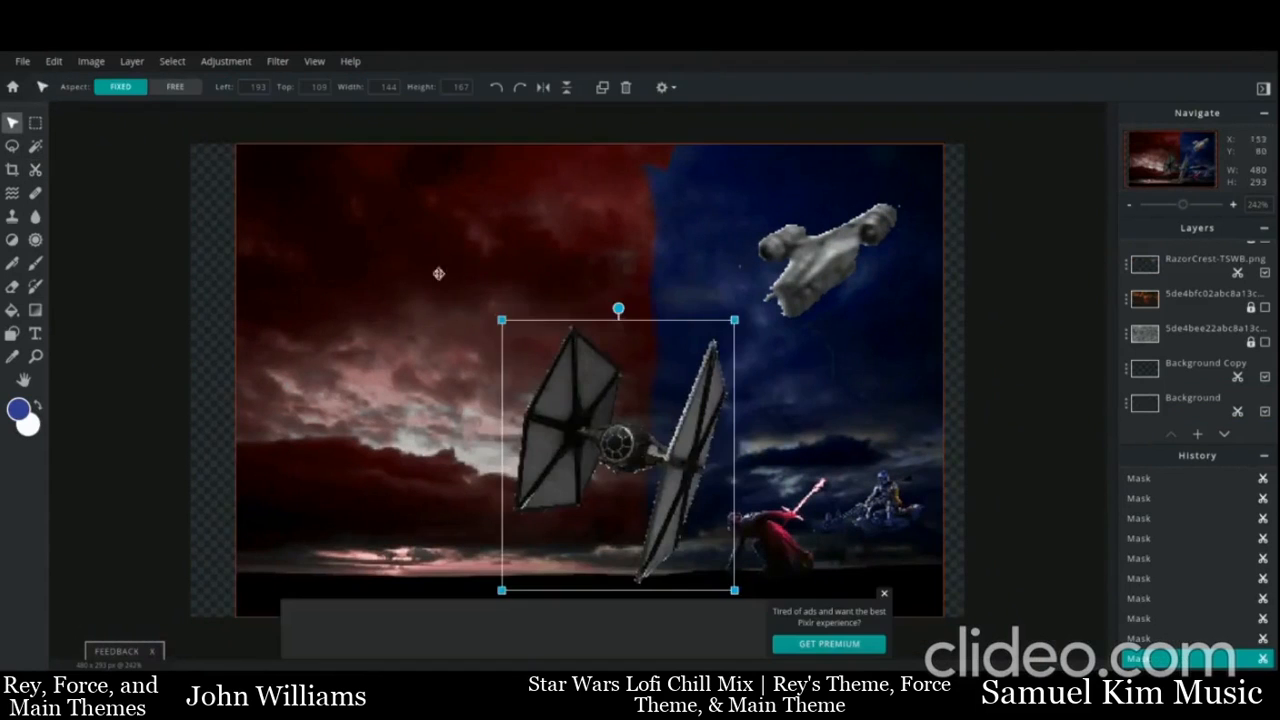
Shrink and tilt the TIE fighter, scale down the Razor Crest, and place the TIE fighter behind it in the upper blue sky
{"action": "left_click_drag", "start_coordinate": [760, 640], "coordinate": [875, 579]}
{"action": "left_click_drag", "start_coordinate": [620, 448], "coordinate": [711, 333]}
{"action": "left_click_drag", "start_coordinate": [729, 163], "coordinate": [799, 292]}
{"action": "left_click", "coordinate": [828, 258]}
{"action": "left_click_drag", "start_coordinate": [705, 430], "coordinate": [753, 219]}
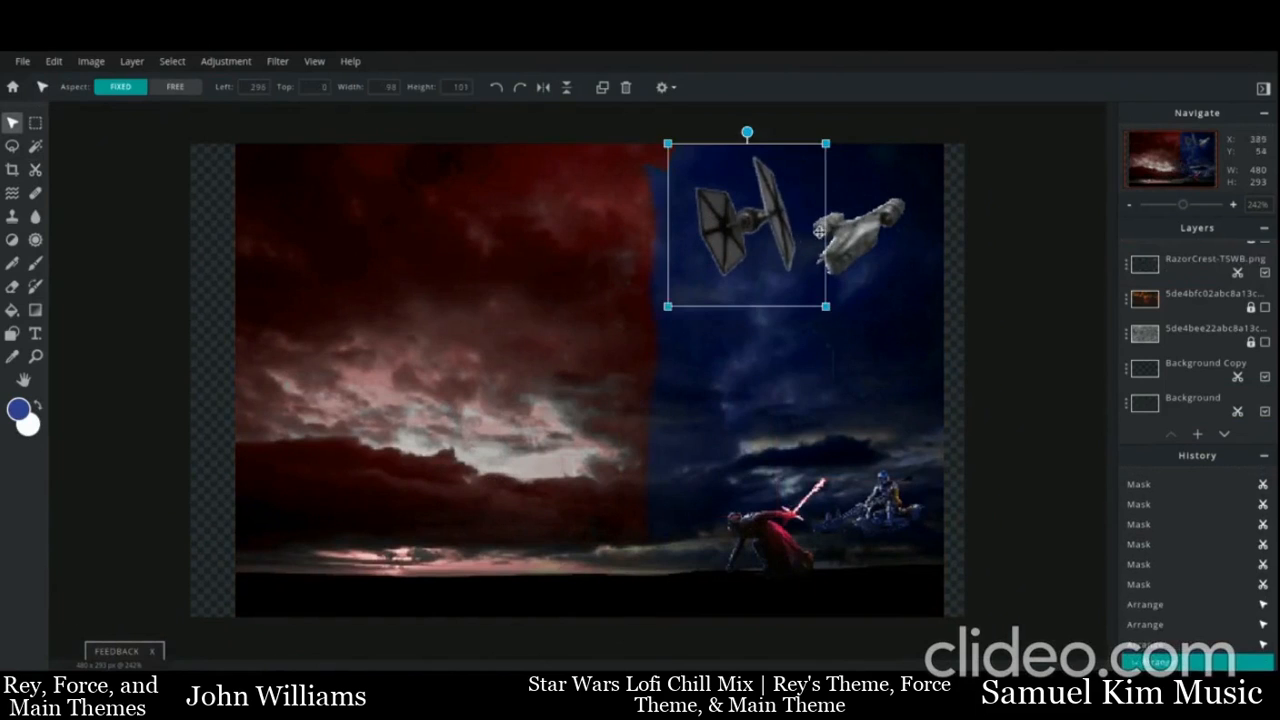
Reposition the ships so the Razor Crest sits high near the red-blue boundary and the TIE fighter flies lower behind it
{"action": "mouse_move", "coordinate": [855, 238]}
{"action": "left_mouse_down"}
{"action": "mouse_move", "coordinate": [817, 242]}
{"action": "mouse_move", "coordinate": [862, 237]}
{"action": "left_mouse_up"}
{"action": "left_click", "coordinate": [767, 239]}
{"action": "left_click", "coordinate": [958, 250]}
{"action": "left_click_drag", "start_coordinate": [734, 216], "coordinate": [858, 323]}
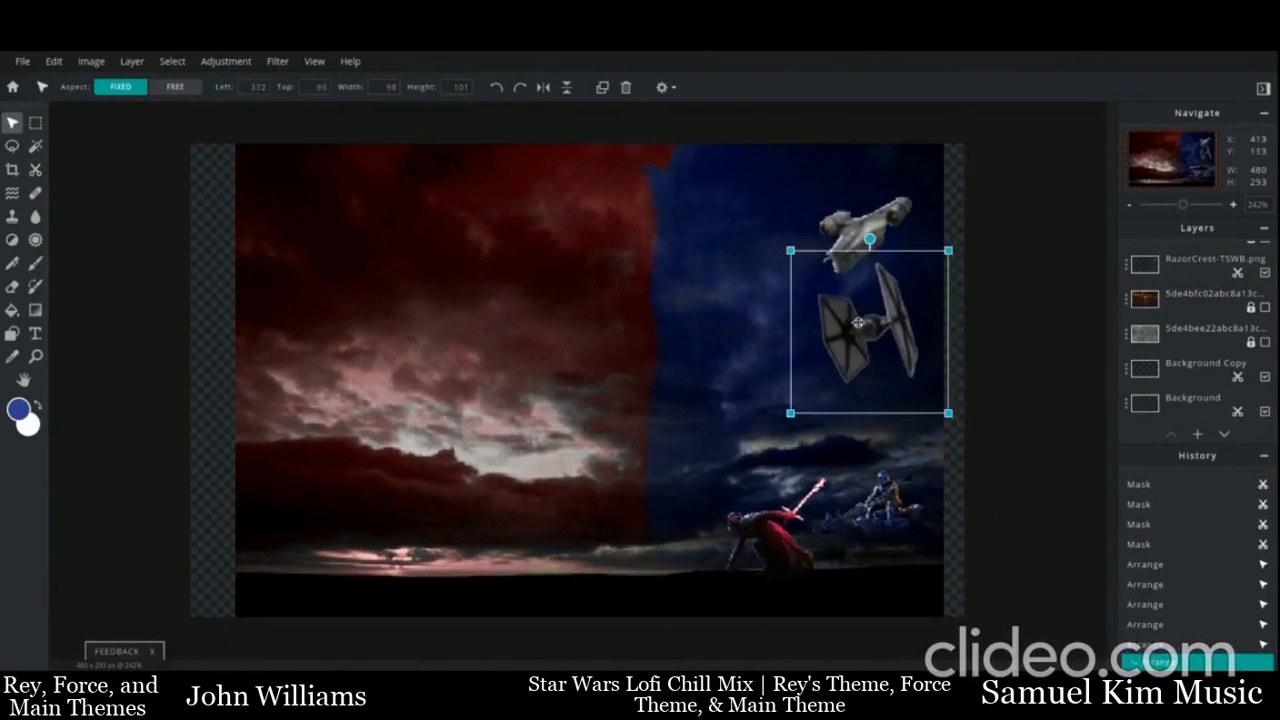
{"action": "left_click_drag", "start_coordinate": [855, 235], "coordinate": [730, 211]}
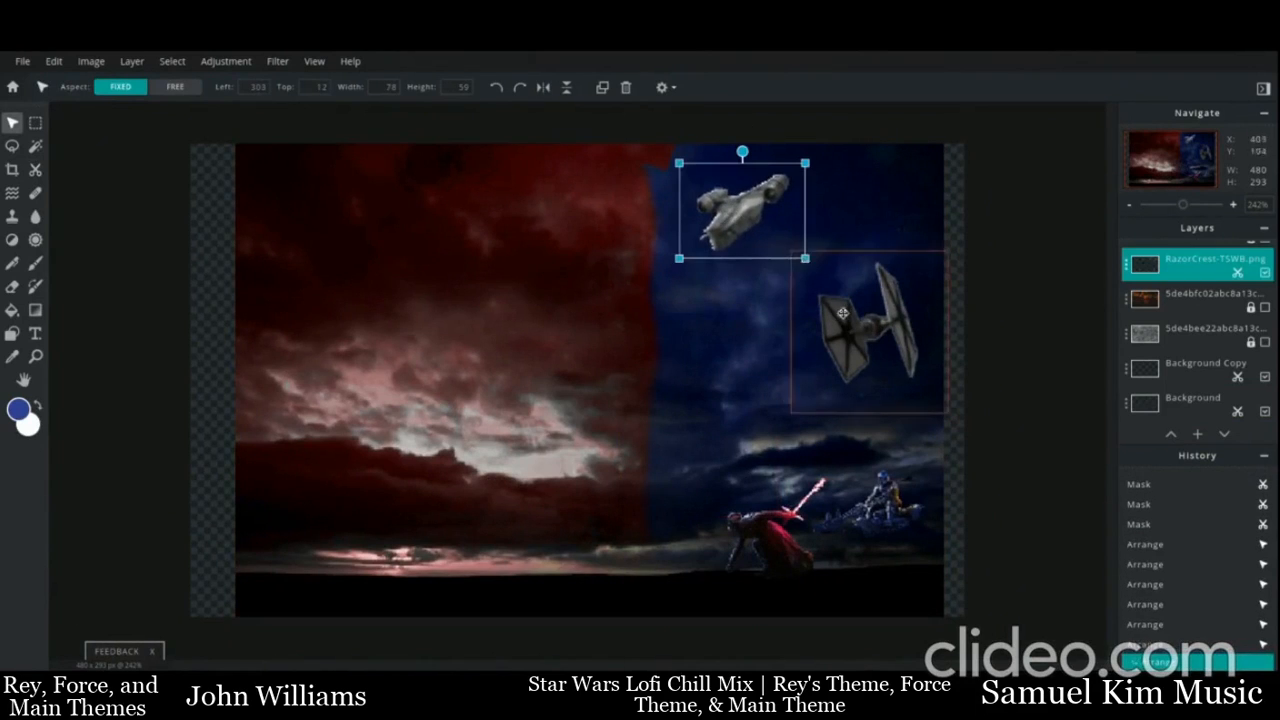
{"action": "left_click_drag", "start_coordinate": [843, 313], "coordinate": [826, 189]}
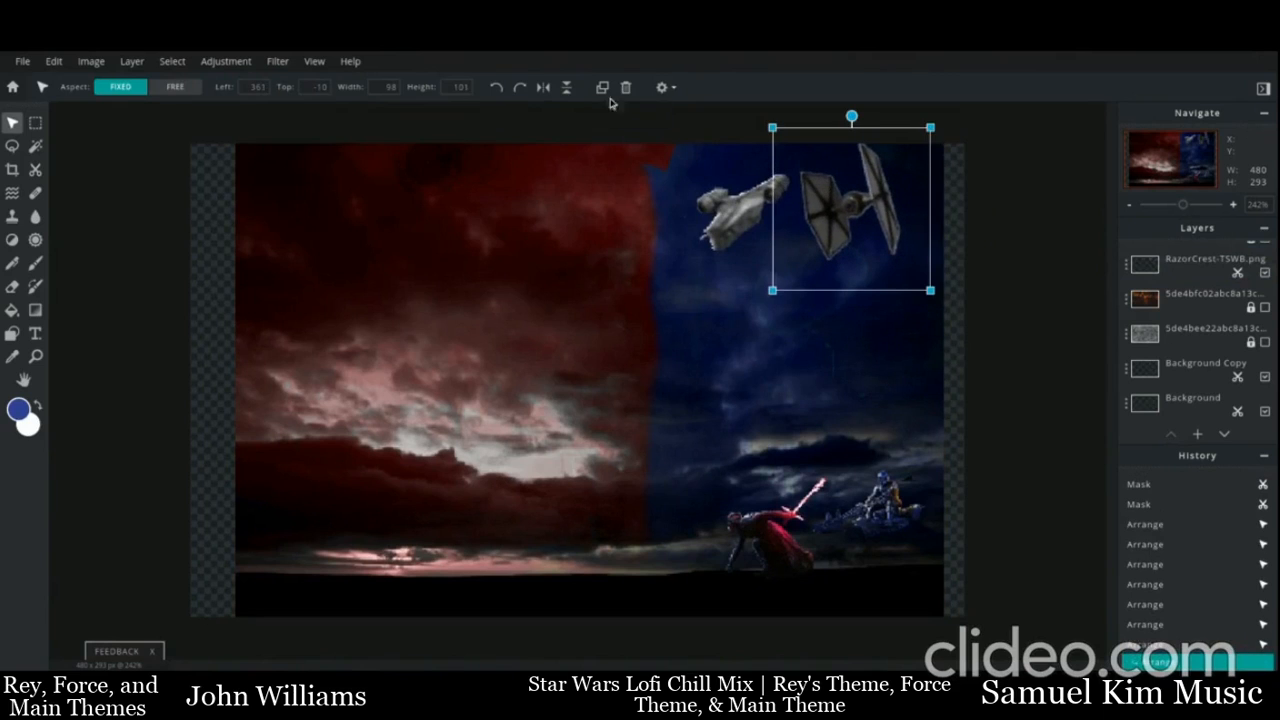
{"action": "mouse_move", "coordinate": [851, 117]}
{"action": "left_mouse_down"}
{"action": "mouse_move", "coordinate": [826, 131]}
{"action": "mouse_move", "coordinate": [844, 129]}
{"action": "left_mouse_up"}
{"action": "left_click_drag", "start_coordinate": [866, 163], "coordinate": [877, 269]}
{"action": "left_click_drag", "start_coordinate": [858, 221], "coordinate": [873, 247]}
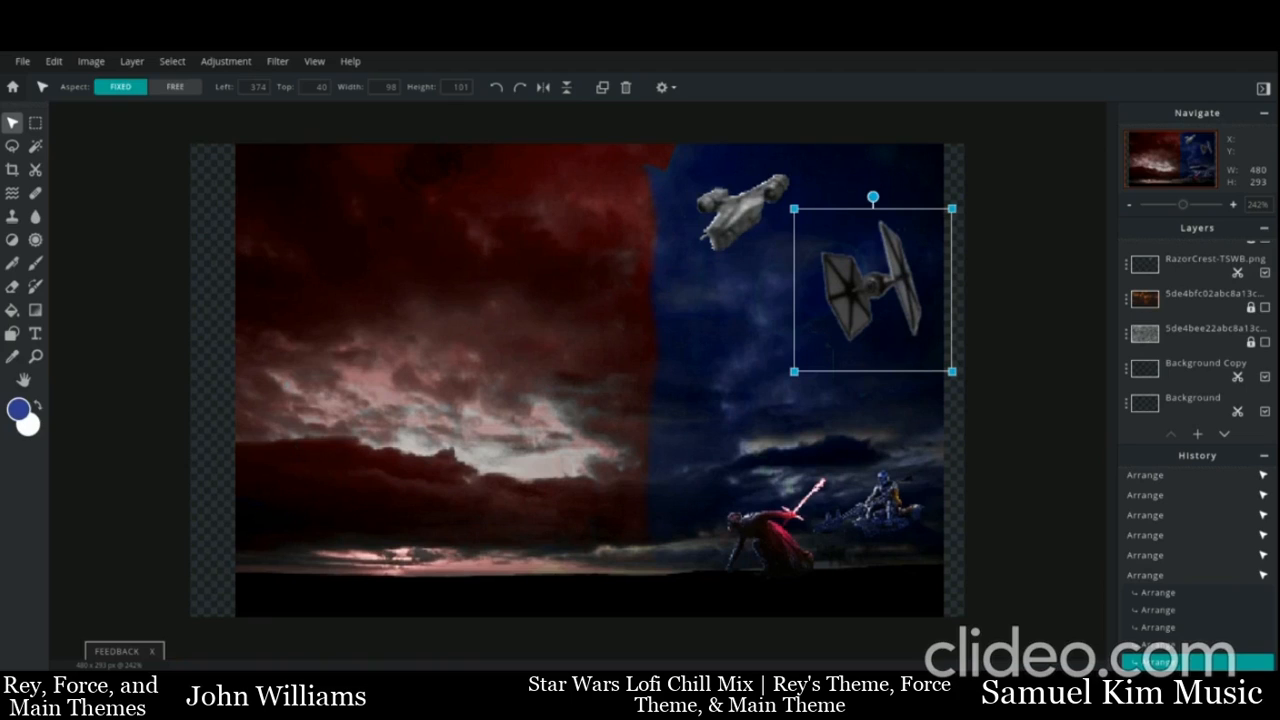
Add the rifle image with the green beam as a layer and remove its grey background with the magic wand cutout
{"action": "left_click", "coordinate": [132, 61]}
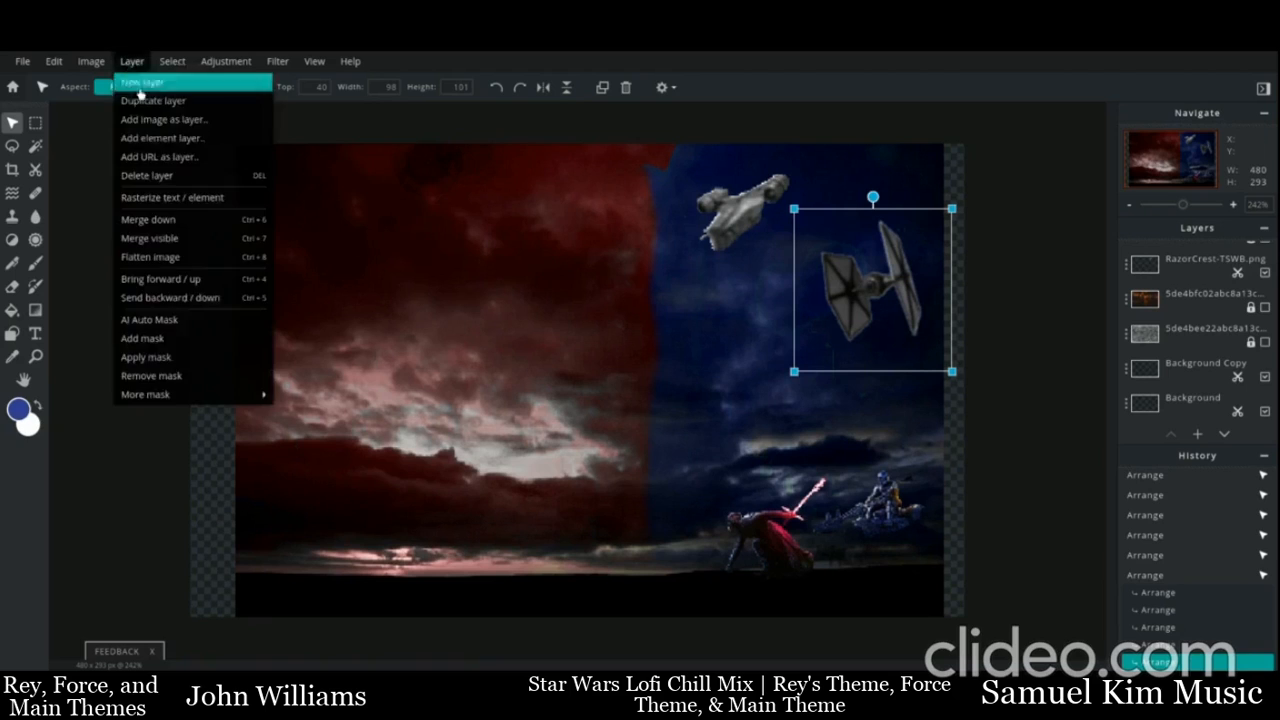
{"action": "left_click", "coordinate": [152, 128]}
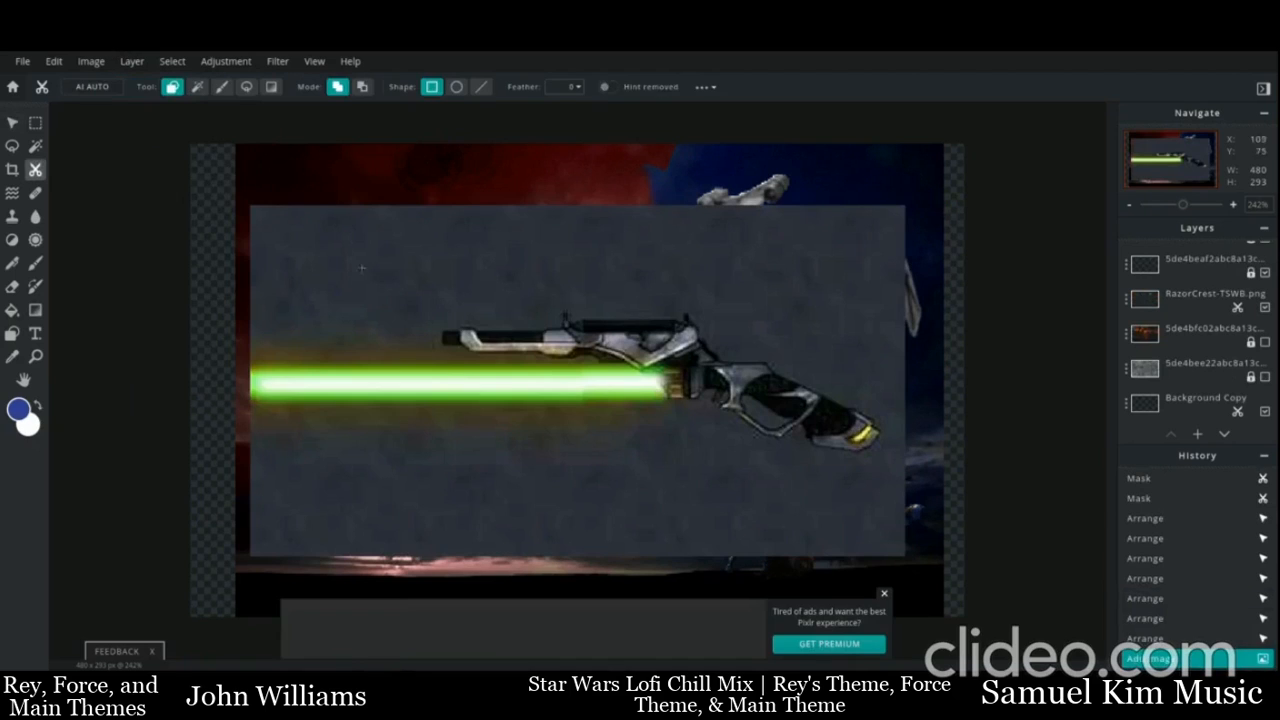
{"action": "left_click", "coordinate": [197, 87]}
{"action": "left_click", "coordinate": [656, 343]}
{"action": "left_click", "coordinate": [640, 285]}
{"action": "left_click", "coordinate": [628, 440]}
Brush away the rifle and the remaining background with a 74 px cutout brush, leaving only the green beam
{"action": "left_click", "coordinate": [222, 87]}
{"action": "left_click", "coordinate": [428, 86]}
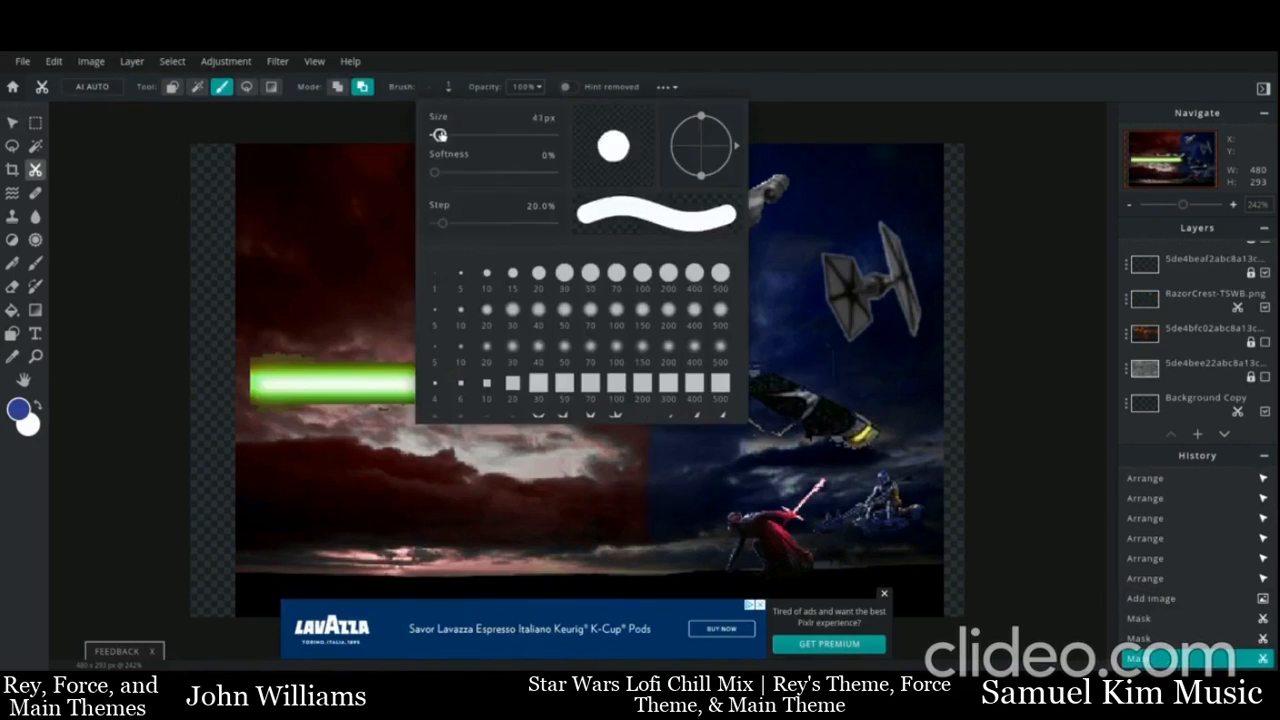
{"action": "left_click", "coordinate": [449, 283]}
{"action": "mouse_move", "coordinate": [455, 298]}
{"action": "left_mouse_down"}
{"action": "mouse_move", "coordinate": [736, 319]}
{"action": "mouse_move", "coordinate": [846, 435]}
{"action": "mouse_move", "coordinate": [720, 377]}
{"action": "left_mouse_up"}
{"action": "mouse_move", "coordinate": [590, 440]}
{"action": "left_mouse_down"}
{"action": "mouse_move", "coordinate": [549, 466]}
{"action": "mouse_move", "coordinate": [375, 465]}
{"action": "left_mouse_up"}
{"action": "left_click", "coordinate": [291, 303]}
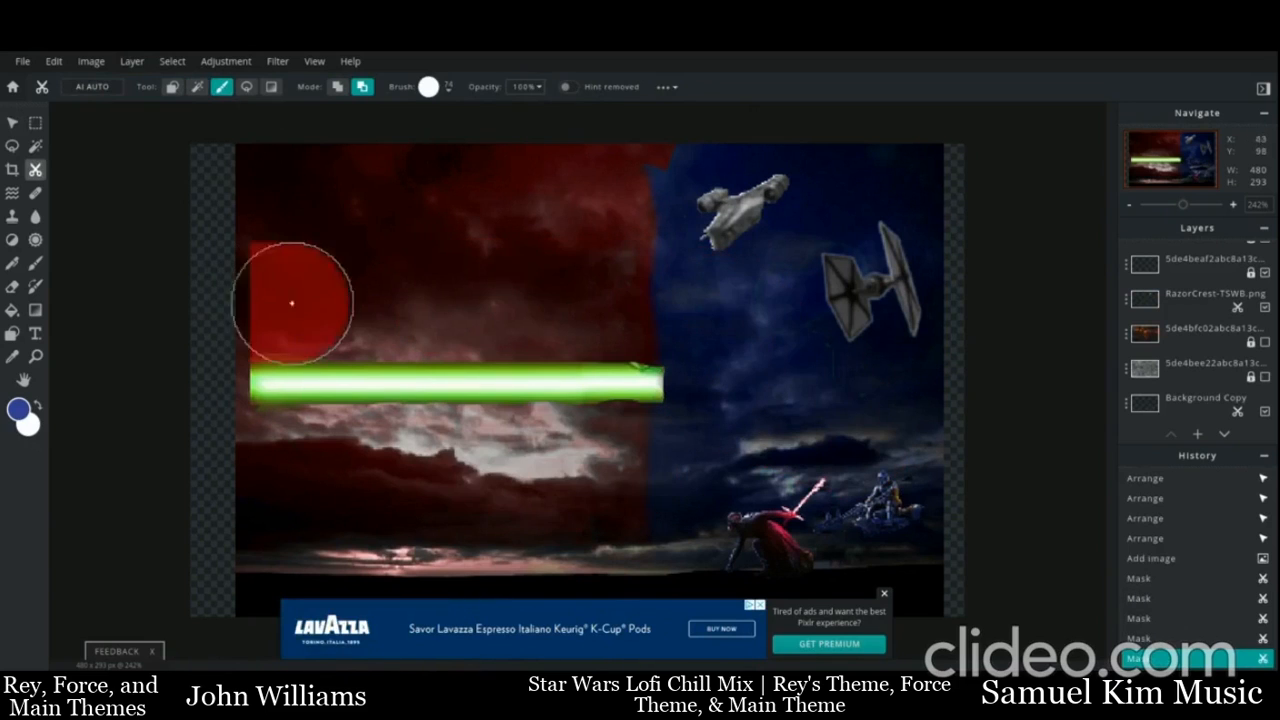
Reposition the green beam cutout, delete its layer and dismiss the advertisement
{"action": "left_click", "coordinate": [12, 123]}
{"action": "left_click_drag", "start_coordinate": [420, 385], "coordinate": [514, 363]}
{"action": "mouse_move", "coordinate": [350, 535]}
{"action": "left_mouse_down"}
{"action": "mouse_move", "coordinate": [857, 286]}
{"action": "mouse_move", "coordinate": [938, 224]}
{"action": "mouse_move", "coordinate": [871, 332]}
{"action": "mouse_move", "coordinate": [847, 295]}
{"action": "left_mouse_up"}
{"action": "key", "text": "Delete"}
{"action": "left_click", "coordinate": [637, 223]}
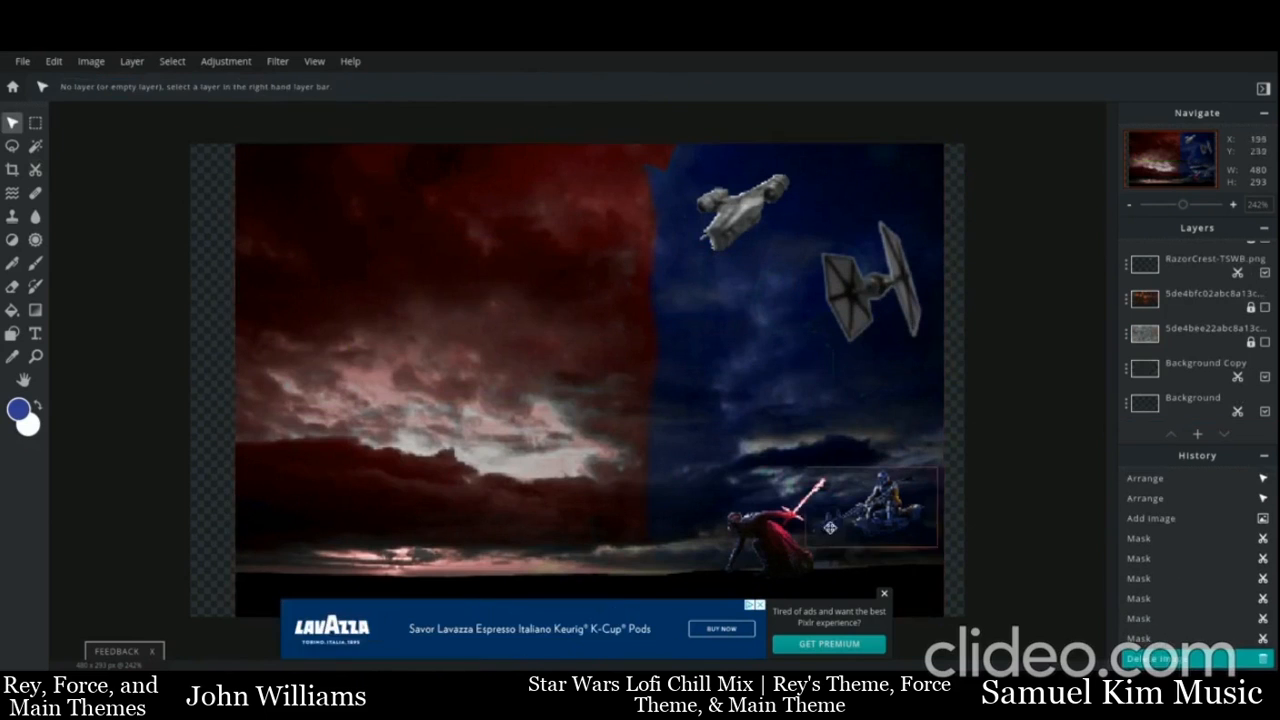
{"action": "left_click", "coordinate": [884, 594]}
Add the lightsaber duel image as a layer and place it over the middle of the sky
{"action": "left_click", "coordinate": [134, 62]}
{"action": "left_click", "coordinate": [169, 129]}
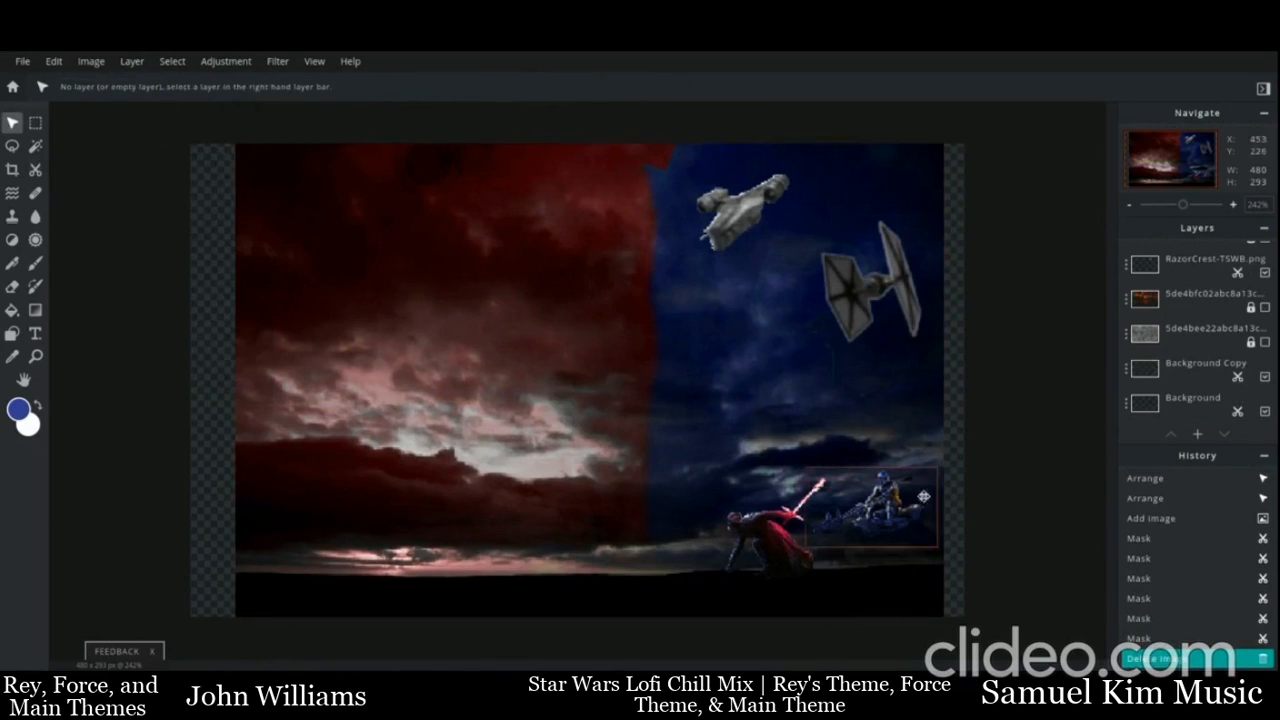
{"action": "scroll", "coordinate": [657, 268], "scroll_direction": "down", "scroll_amount": 10}
{"action": "left_click_drag", "start_coordinate": [371, 497], "coordinate": [573, 387]}
{"action": "scroll", "coordinate": [573, 387], "scroll_direction": "up", "scroll_amount": 10}
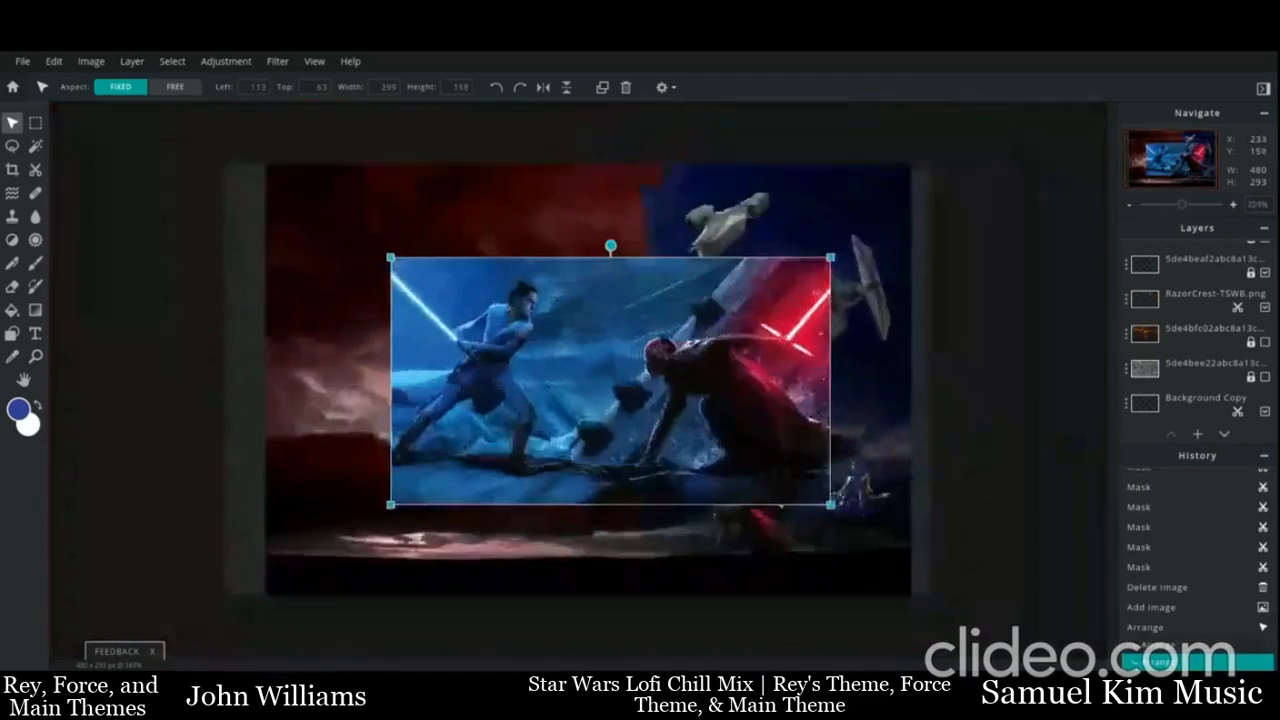
{"action": "scroll", "coordinate": [567, 397], "scroll_direction": "up", "scroll_amount": 5}
Try to remove the duel image's blue background with the magic wand cutout, and undo the removals
{"action": "left_click", "coordinate": [35, 170]}
{"action": "left_click", "coordinate": [197, 87]}
{"action": "left_click", "coordinate": [370, 200]}
{"action": "left_click", "coordinate": [600, 260]}
{"action": "left_click", "coordinate": [868, 435]}
{"action": "left_click", "coordinate": [745, 326]}
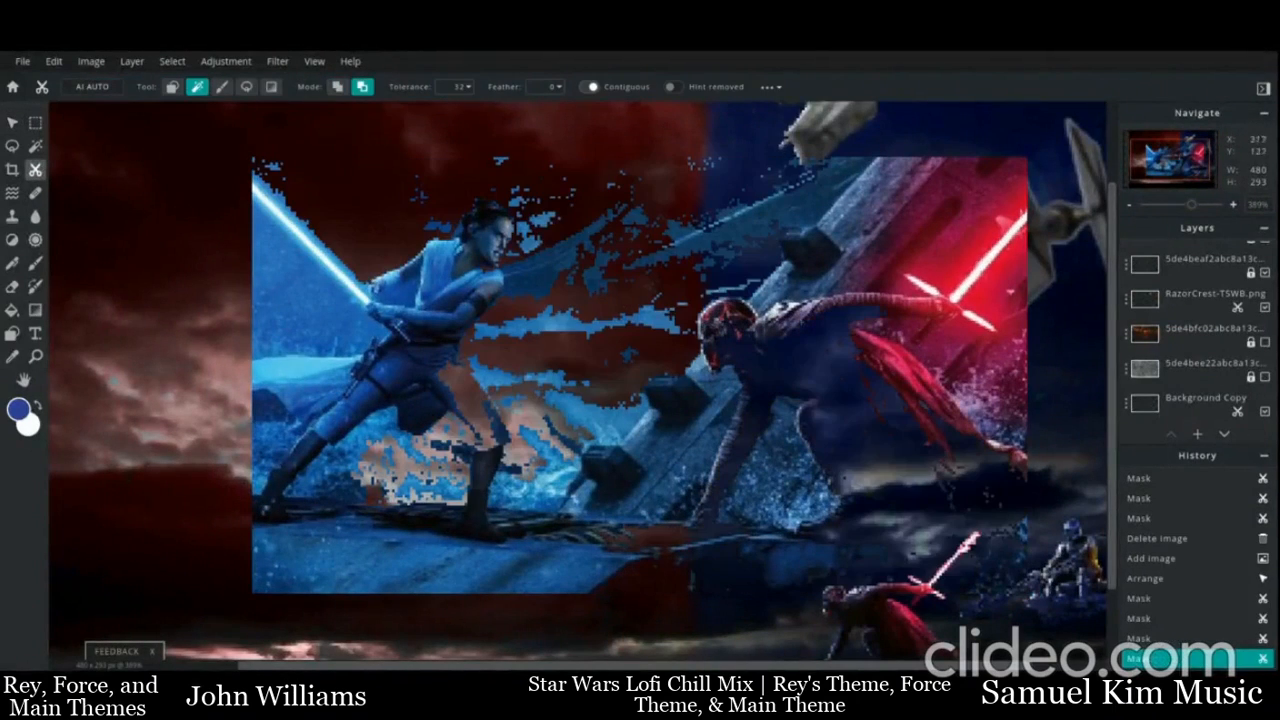
{"action": "key", "text": "ctrl+z"}
{"action": "key", "text": "ctrl+z"}
{"action": "key", "text": "ctrl+z"}
{"action": "key", "text": "ctrl+z"}
Remove the duel image's background around the blue lightsaber fighter with the 74 px cutout brush
{"action": "left_click", "coordinate": [222, 87]}
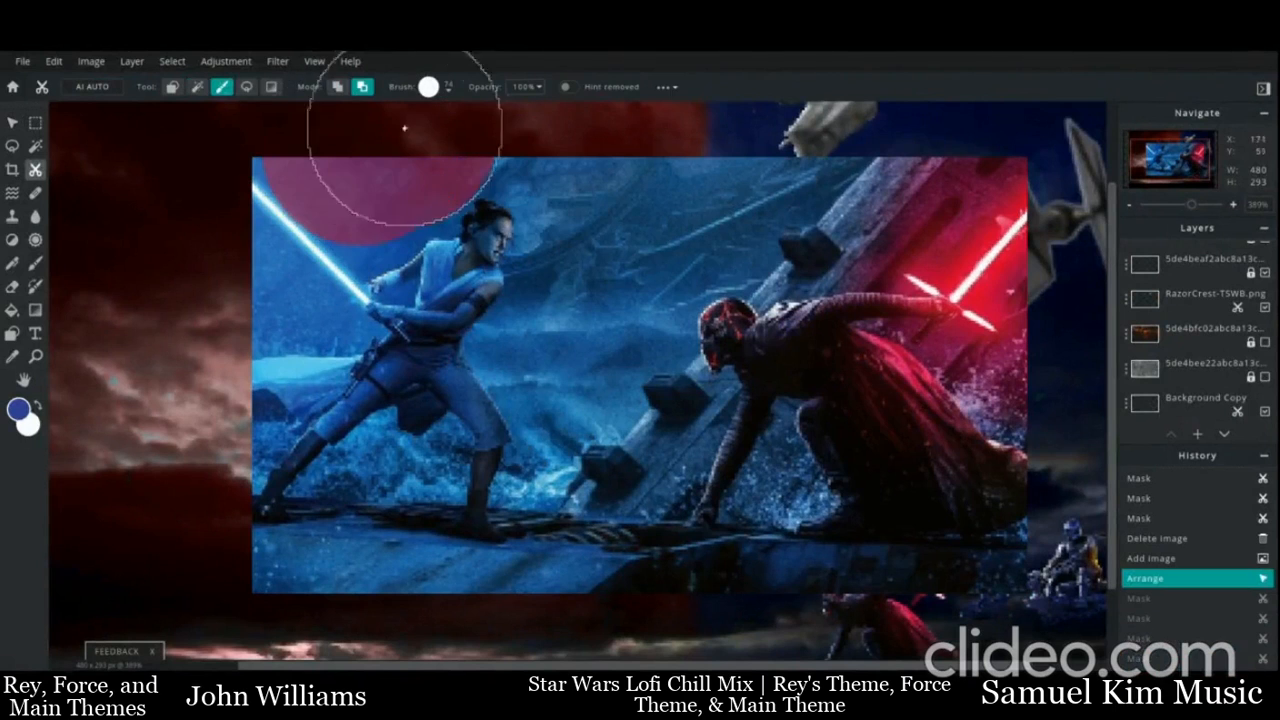
{"action": "mouse_move", "coordinate": [405, 128]}
{"action": "left_mouse_down"}
{"action": "mouse_move", "coordinate": [434, 107]}
{"action": "mouse_move", "coordinate": [512, 103]}
{"action": "left_mouse_up"}
{"action": "mouse_move", "coordinate": [588, 138]}
{"action": "left_mouse_down"}
{"action": "mouse_move", "coordinate": [619, 213]}
{"action": "mouse_move", "coordinate": [585, 358]}
{"action": "mouse_move", "coordinate": [612, 448]}
{"action": "mouse_move", "coordinate": [594, 500]}
{"action": "mouse_move", "coordinate": [619, 567]}
{"action": "mouse_move", "coordinate": [466, 644]}
{"action": "mouse_move", "coordinate": [357, 614]}
{"action": "mouse_move", "coordinate": [355, 585]}
{"action": "mouse_move", "coordinate": [275, 622]}
{"action": "mouse_move", "coordinate": [72, 541]}
{"action": "mouse_move", "coordinate": [171, 449]}
{"action": "mouse_move", "coordinate": [234, 326]}
{"action": "left_mouse_up"}
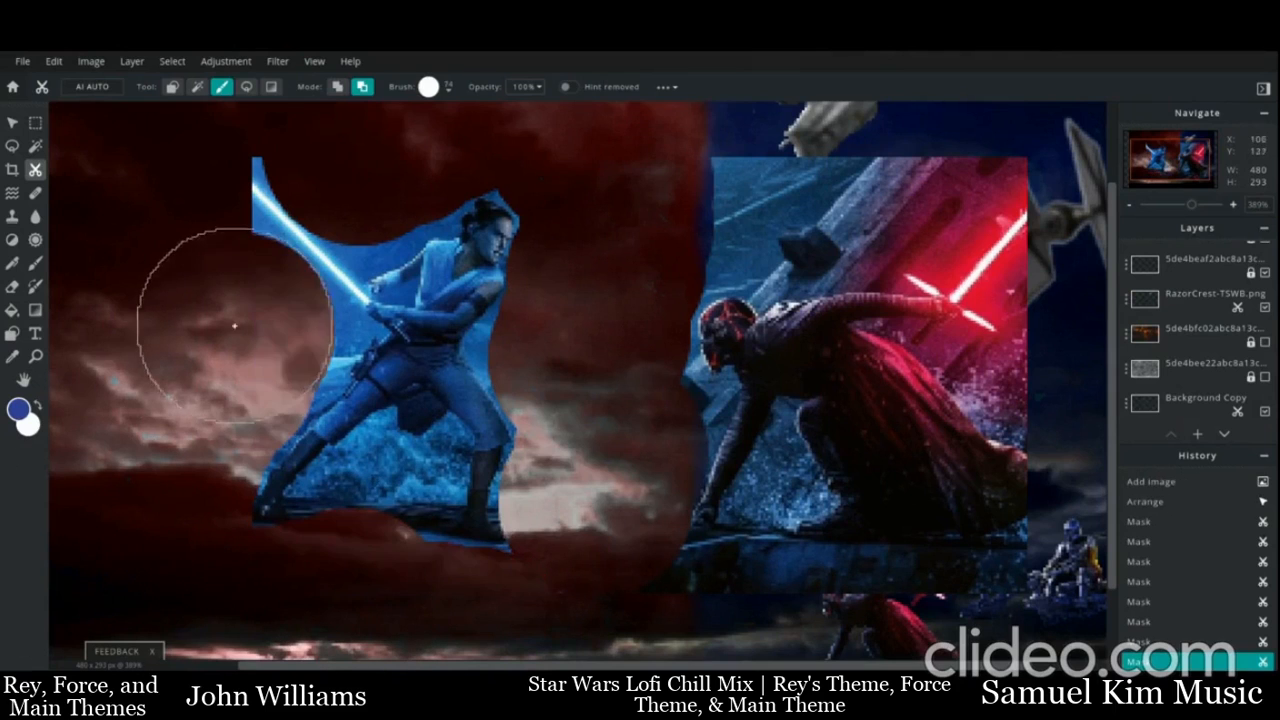
{"action": "left_click", "coordinate": [197, 287]}
{"action": "left_click", "coordinate": [220, 305]}
{"action": "left_click", "coordinate": [252, 338]}
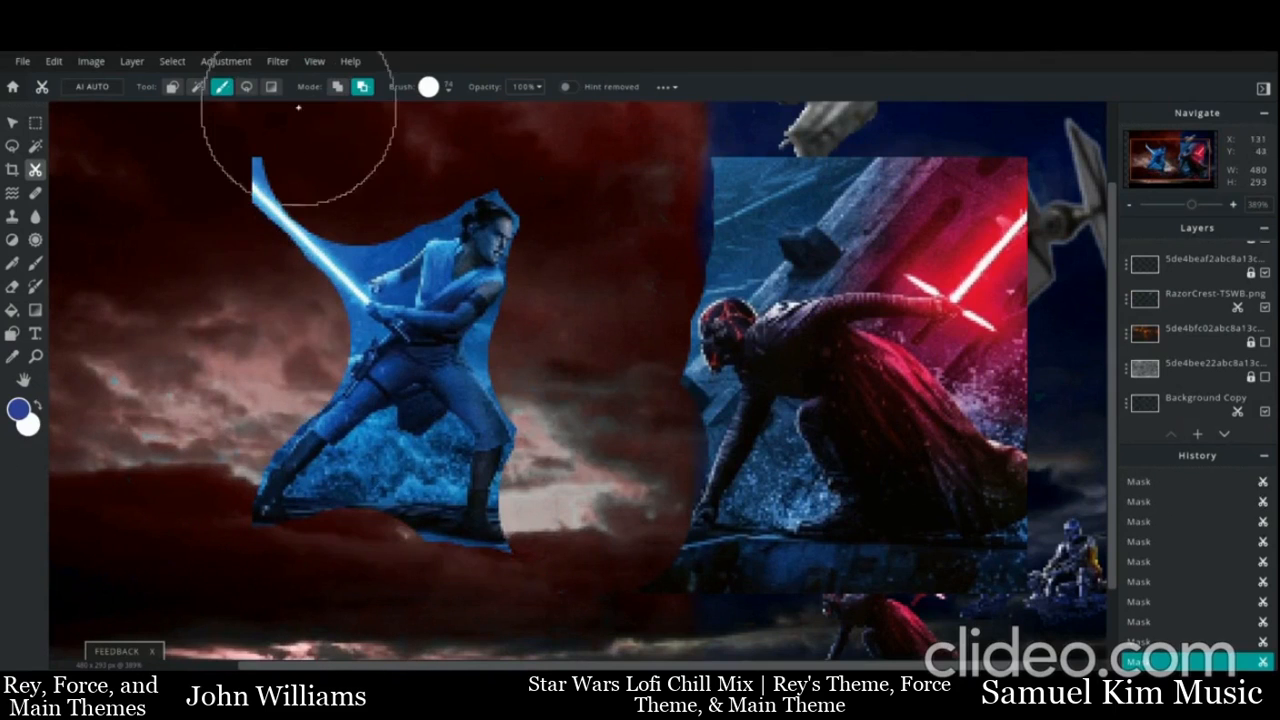
Clean up above the blue blade and brush the masked figure's half of the duel image away
{"action": "left_click", "coordinate": [301, 103]}
{"action": "left_click_drag", "start_coordinate": [714, 221], "coordinate": [1032, 460]}
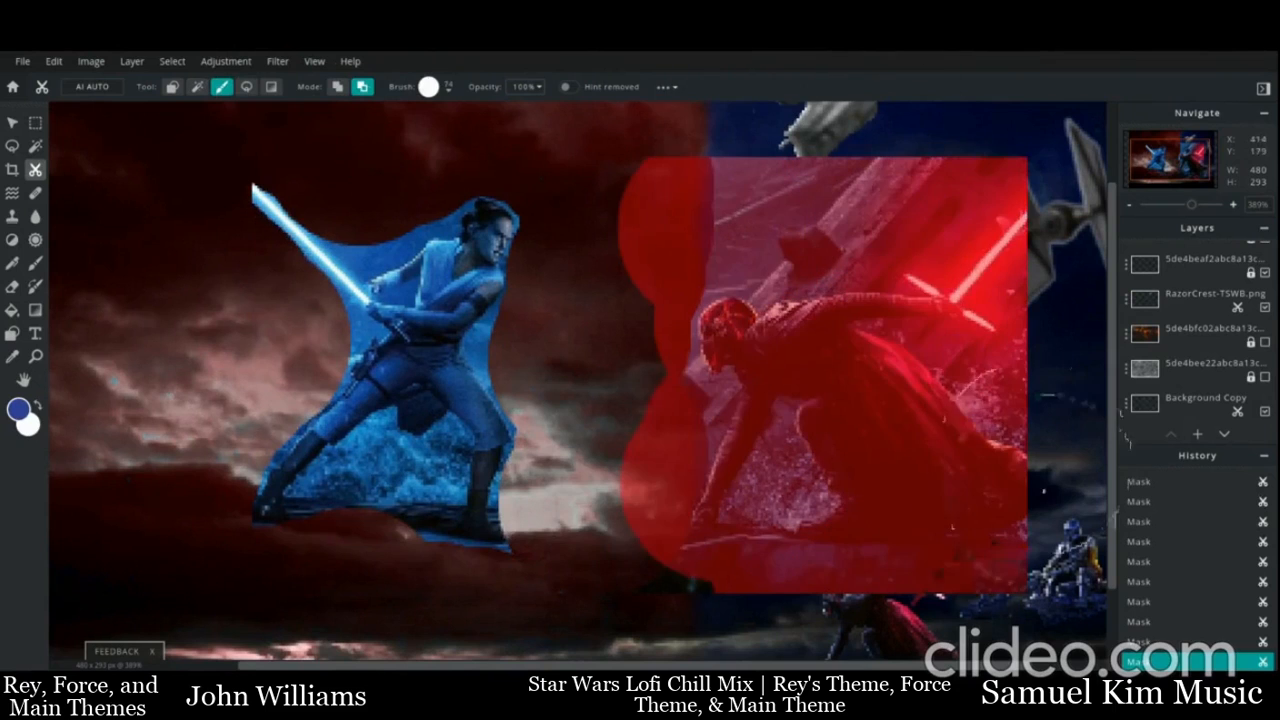
{"action": "left_click_drag", "start_coordinate": [655, 555], "coordinate": [529, 614]}
Set the cutout brush to 41 px, clear the background between and beside the fighter's legs, and undo the last stroke
{"action": "left_click", "coordinate": [428, 86]}
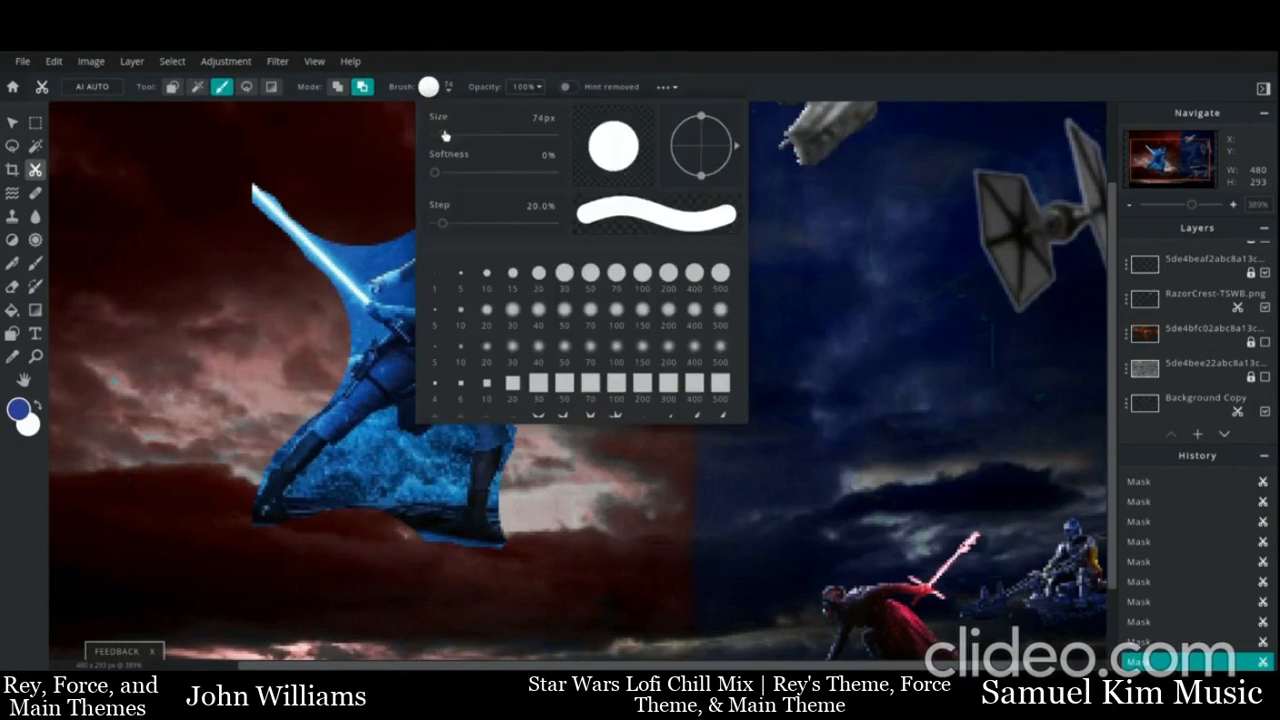
{"action": "mouse_move", "coordinate": [370, 543]}
{"action": "left_mouse_down"}
{"action": "mouse_move", "coordinate": [340, 523]}
{"action": "mouse_move", "coordinate": [357, 503]}
{"action": "left_mouse_up"}
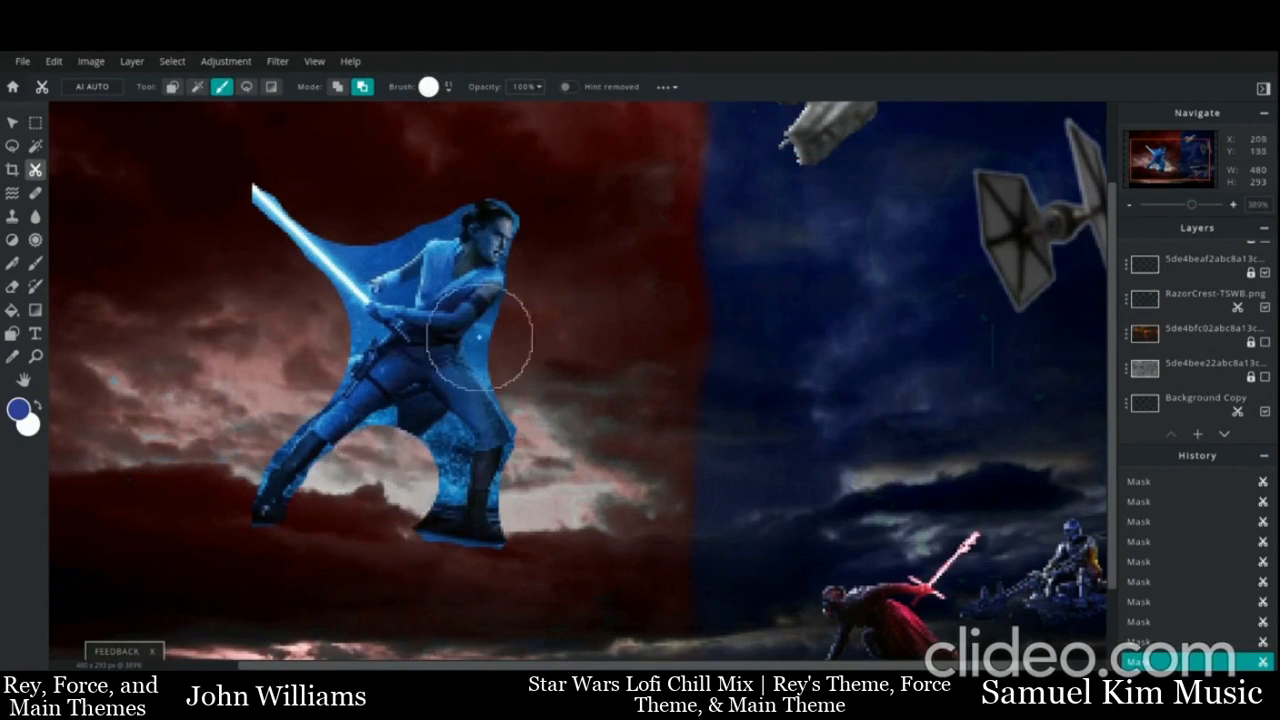
{"action": "left_click", "coordinate": [523, 346]}
{"action": "left_click", "coordinate": [540, 189]}
{"action": "key", "text": "ctrl+z"}
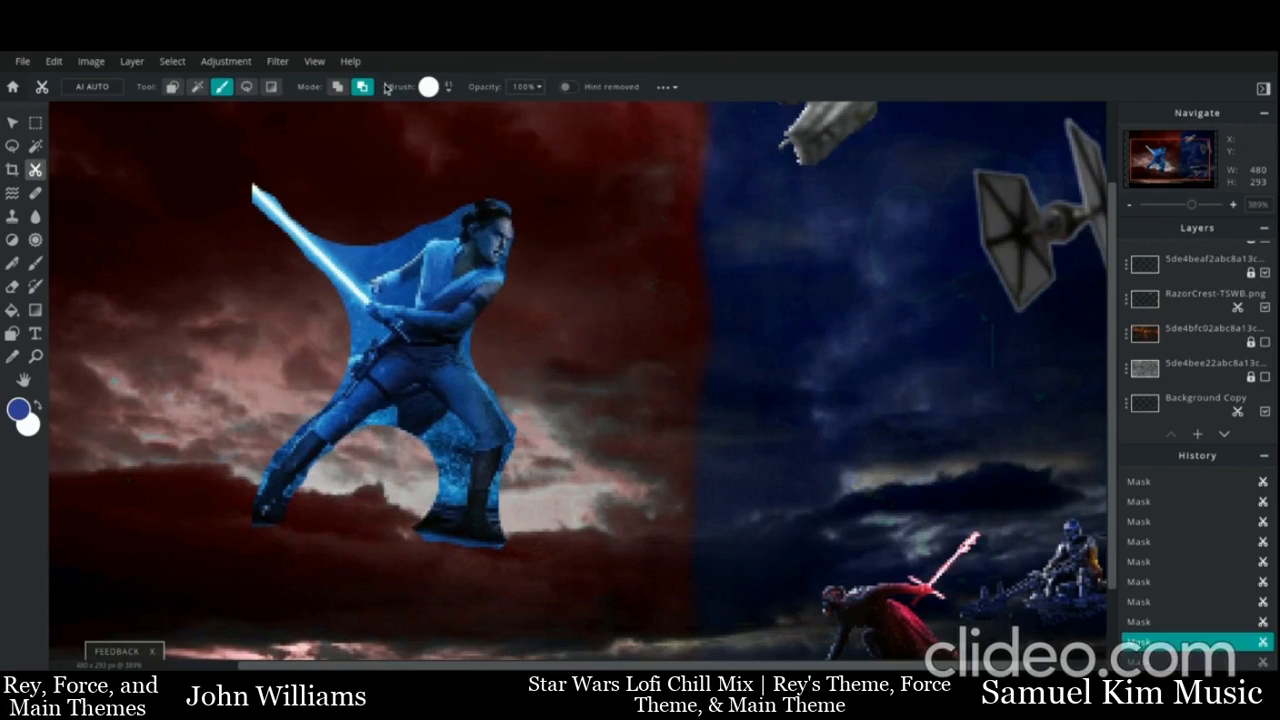
Set the cutout brush to 19 px and trim the leftover background along the fighter's blade, shoulders, back and legs
{"action": "left_click", "coordinate": [428, 88]}
{"action": "left_click_drag", "start_coordinate": [441, 136], "coordinate": [438, 125]}
{"action": "mouse_move", "coordinate": [336, 222]}
{"action": "left_mouse_down"}
{"action": "mouse_move", "coordinate": [364, 259]}
{"action": "mouse_move", "coordinate": [349, 237]}
{"action": "mouse_move", "coordinate": [372, 251]}
{"action": "mouse_move", "coordinate": [406, 227]}
{"action": "left_mouse_up"}
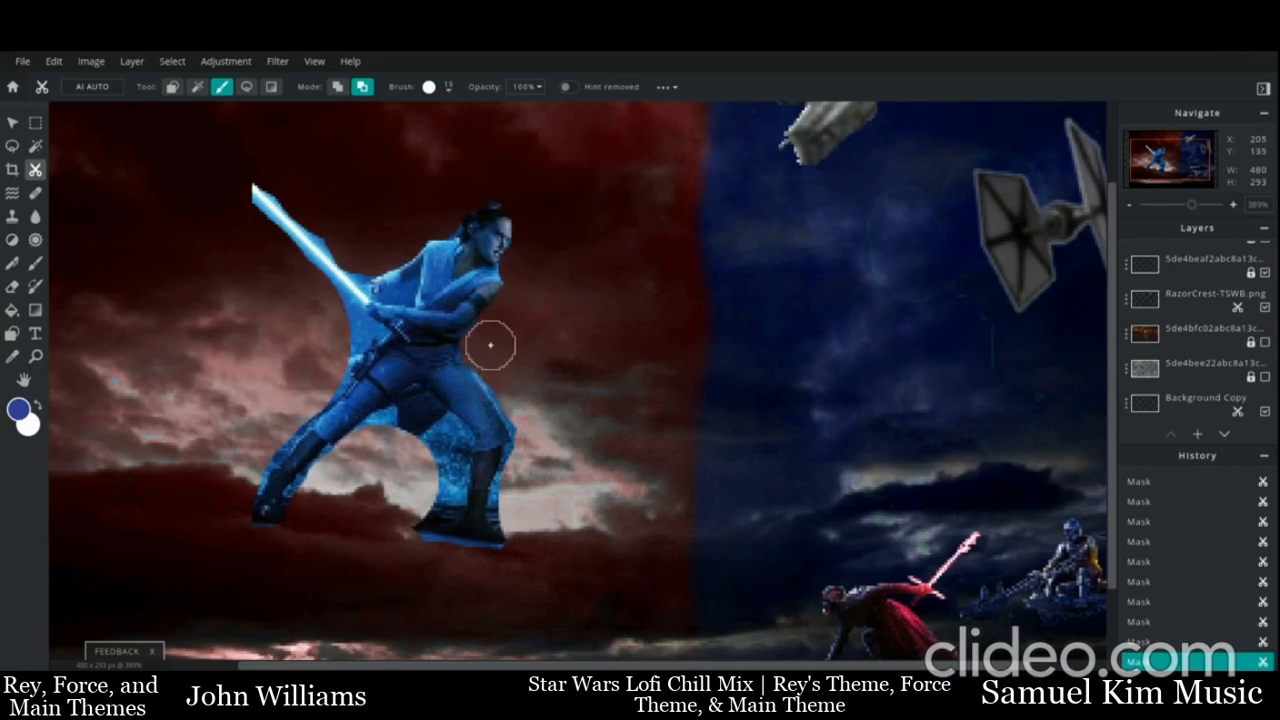
{"action": "mouse_move", "coordinate": [502, 381]}
{"action": "left_mouse_down"}
{"action": "mouse_move", "coordinate": [536, 426]}
{"action": "mouse_move", "coordinate": [510, 512]}
{"action": "left_mouse_up"}
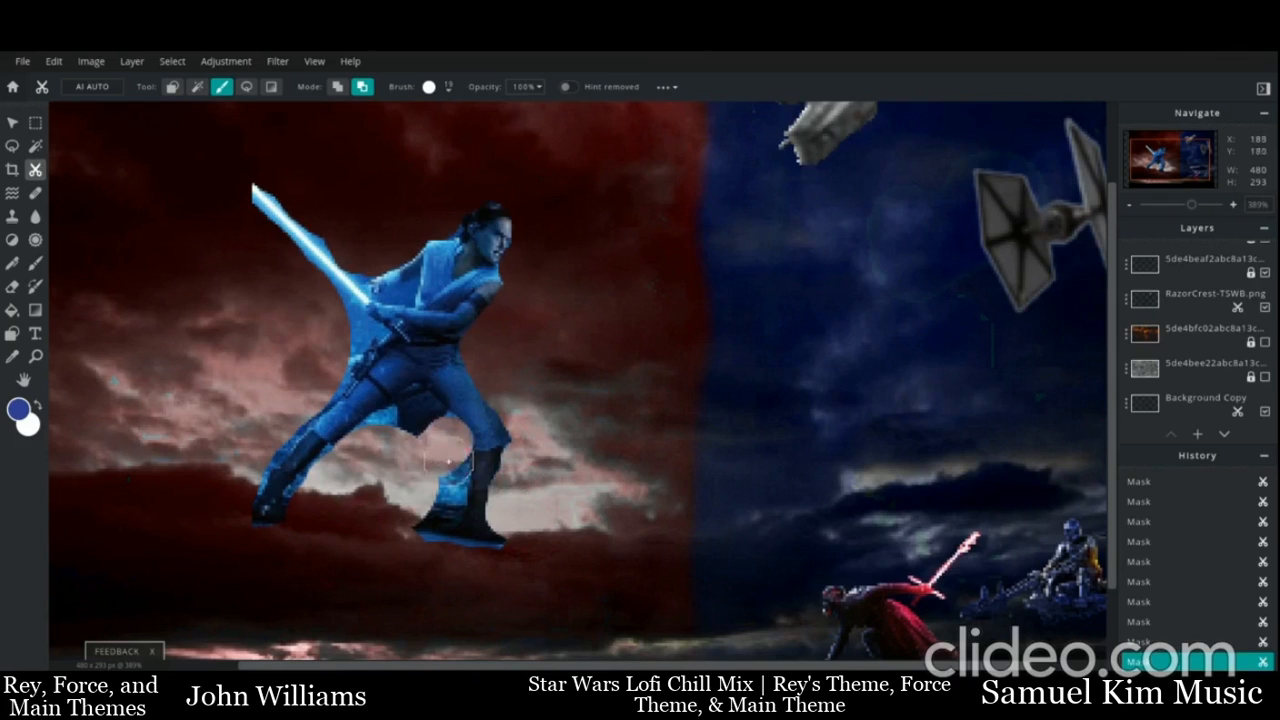
{"action": "left_click_drag", "start_coordinate": [440, 496], "coordinate": [449, 551]}
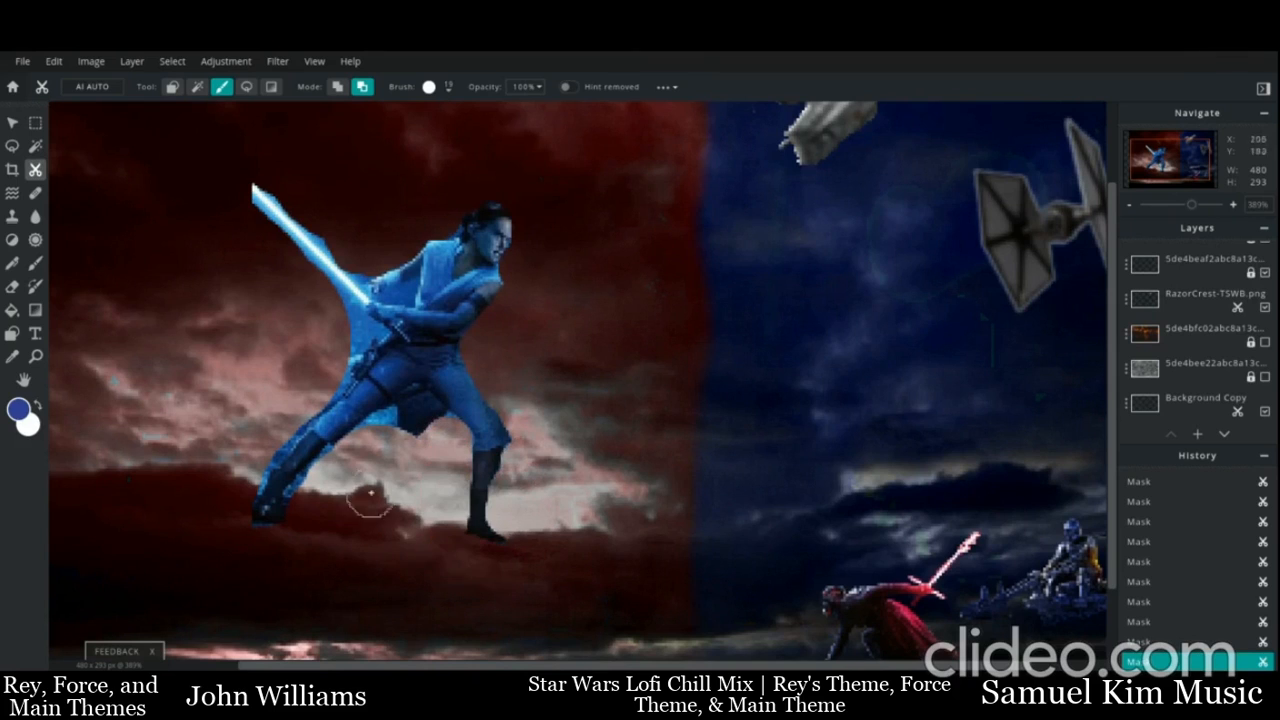
{"action": "mouse_move", "coordinate": [246, 486]}
{"action": "left_mouse_down"}
{"action": "mouse_move", "coordinate": [247, 538]}
{"action": "mouse_move", "coordinate": [247, 461]}
{"action": "mouse_move", "coordinate": [329, 371]}
{"action": "left_mouse_up"}
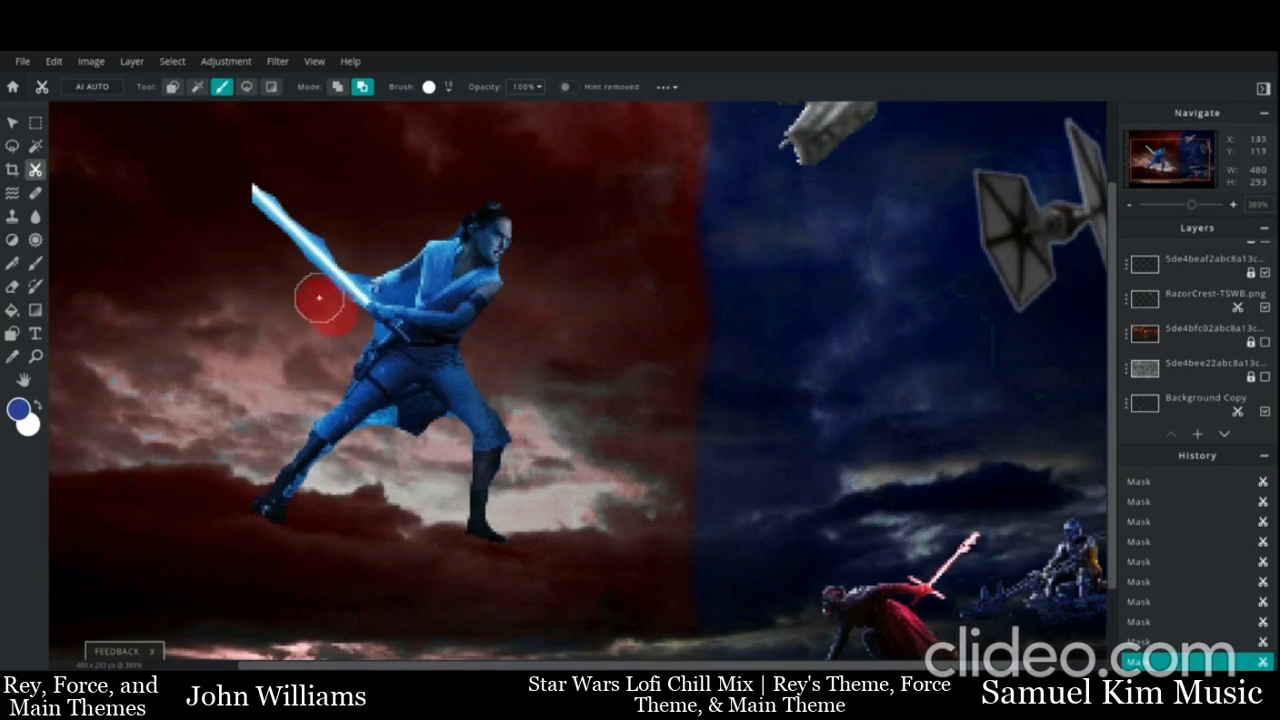
{"action": "left_click_drag", "start_coordinate": [318, 297], "coordinate": [260, 243]}
Shrink the cutout brush and remove the background pixels between the fighter's arms, beside the belt and behind the neck
{"action": "left_click", "coordinate": [430, 87]}
{"action": "left_click", "coordinate": [436, 140]}
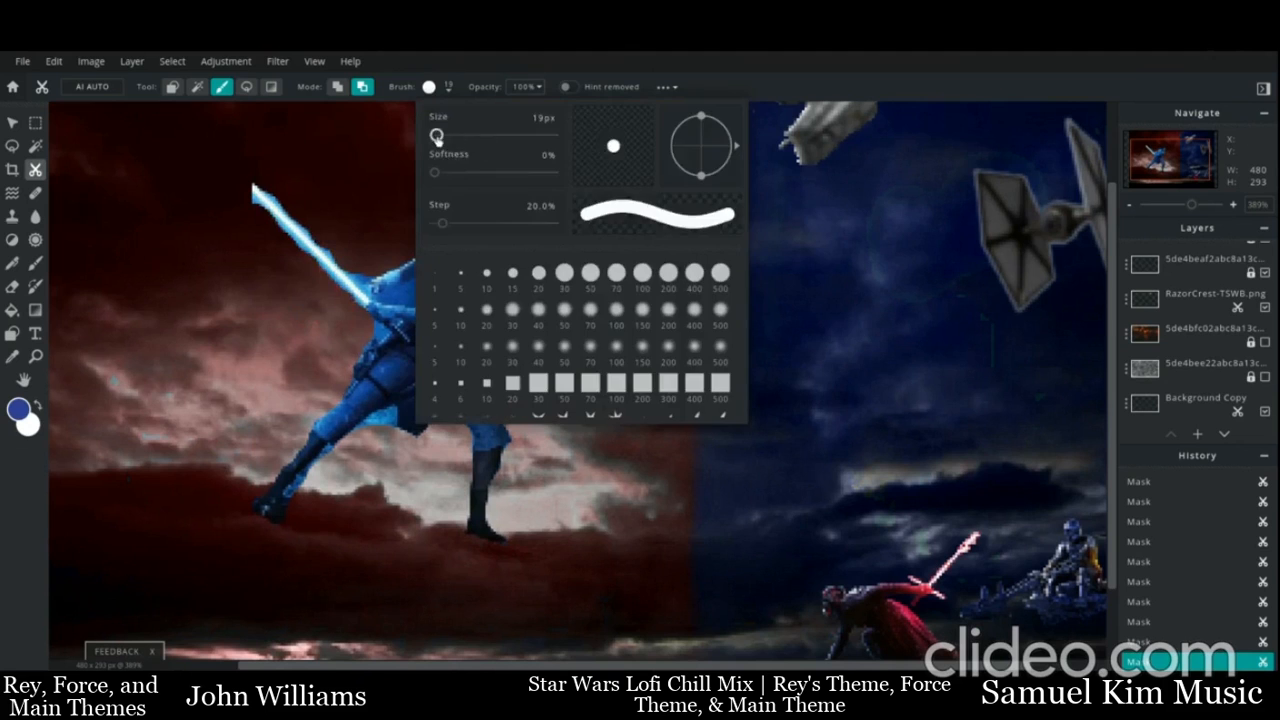
{"action": "scroll", "coordinate": [369, 283], "scroll_direction": "up", "scroll_amount": 5}
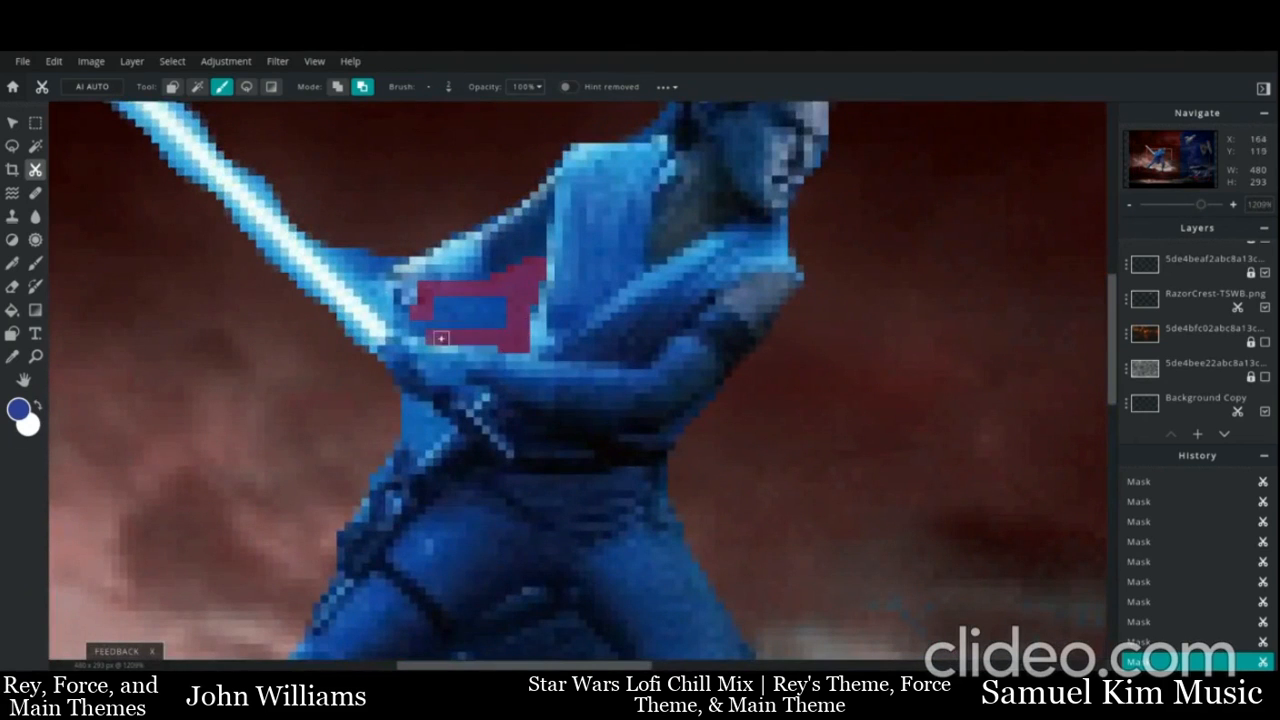
{"action": "left_click_drag", "start_coordinate": [511, 303], "coordinate": [401, 259]}
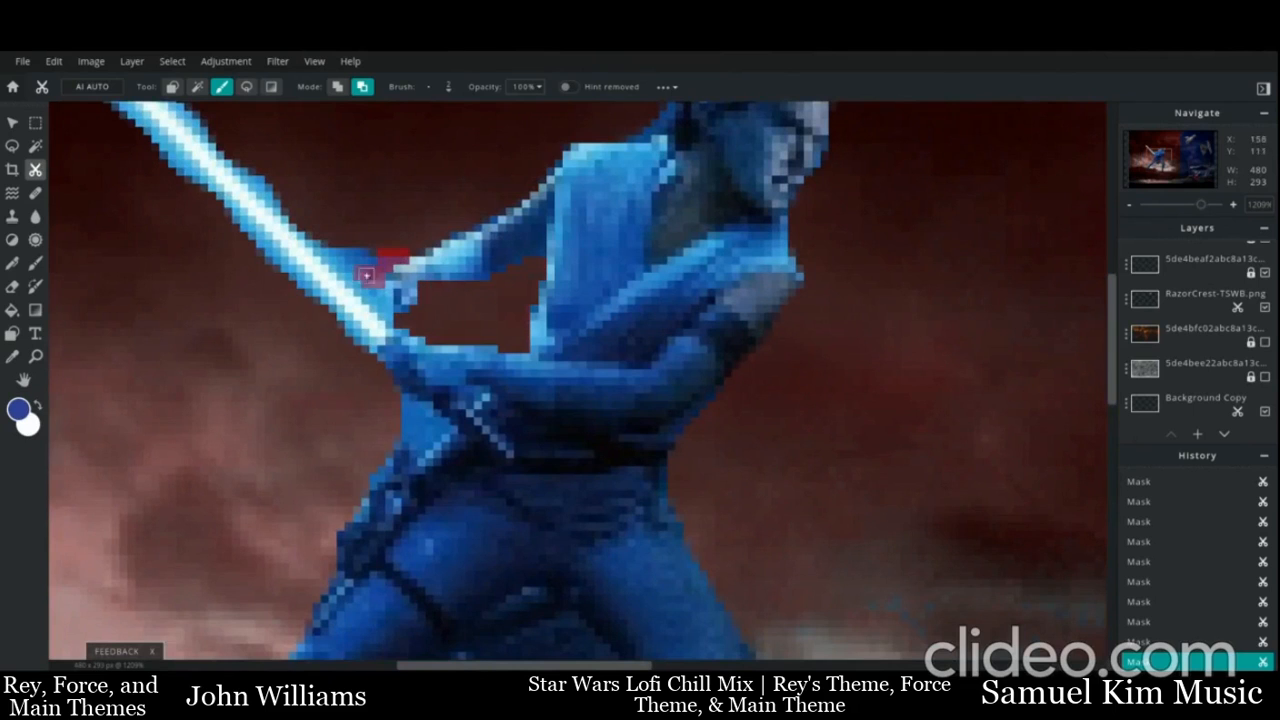
{"action": "left_click_drag", "start_coordinate": [522, 665], "coordinate": [496, 664]}
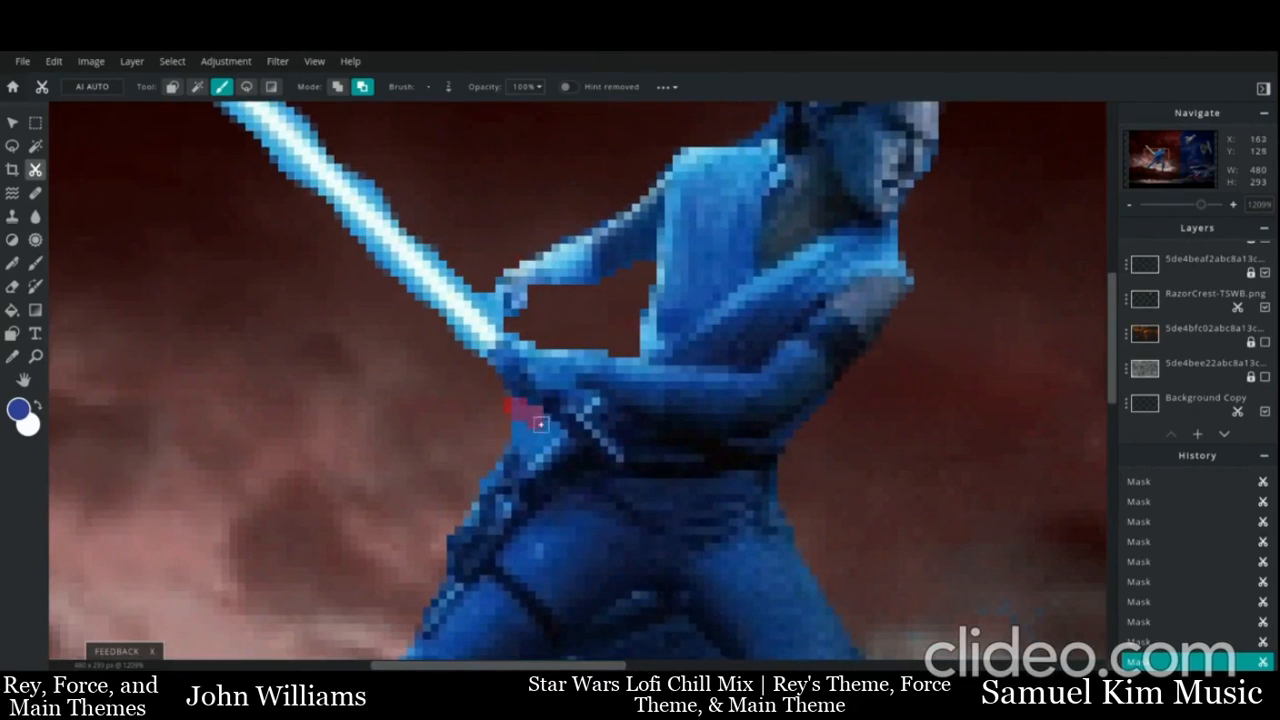
{"action": "scroll", "coordinate": [738, 277], "scroll_direction": "up", "scroll_amount": 3}
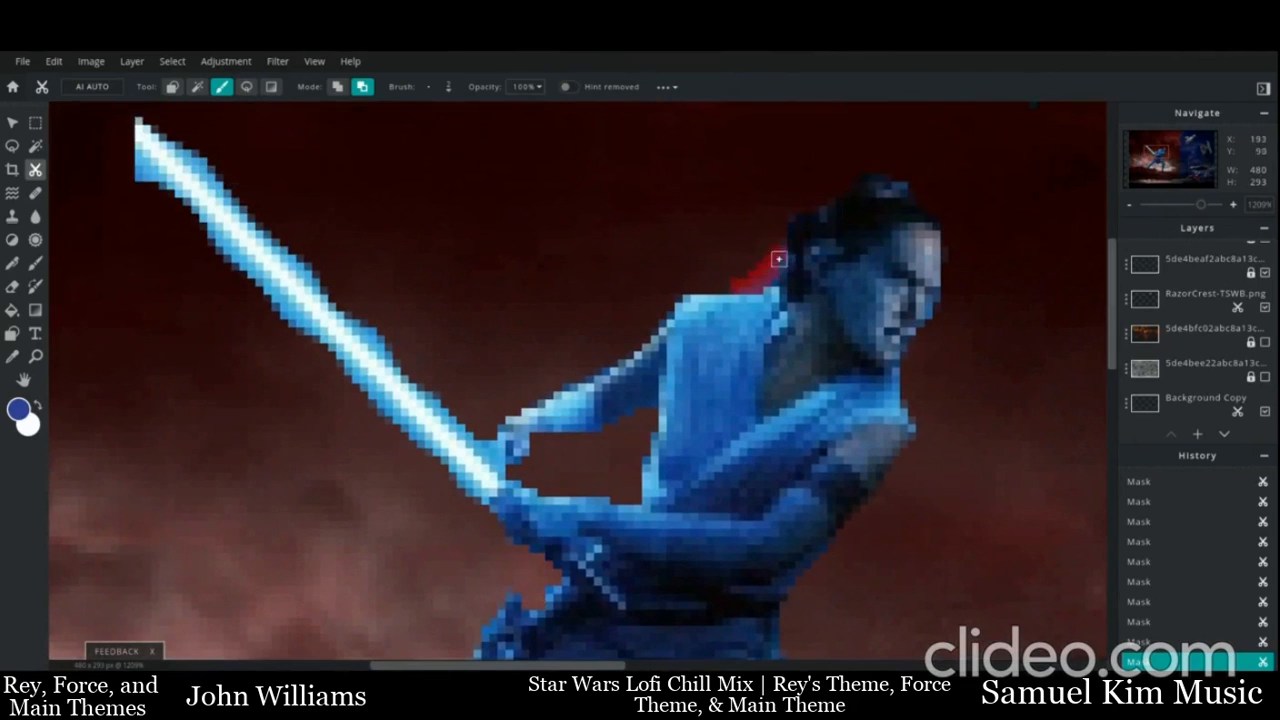
{"action": "left_click_drag", "start_coordinate": [779, 259], "coordinate": [787, 273]}
Trim the excess glow along the lower edge of the blue lightsaber blade with the small cutout brush, redoing one stroke
{"action": "left_click_drag", "start_coordinate": [604, 665], "coordinate": [541, 665]}
{"action": "left_click_drag", "start_coordinate": [398, 153], "coordinate": [397, 158]}
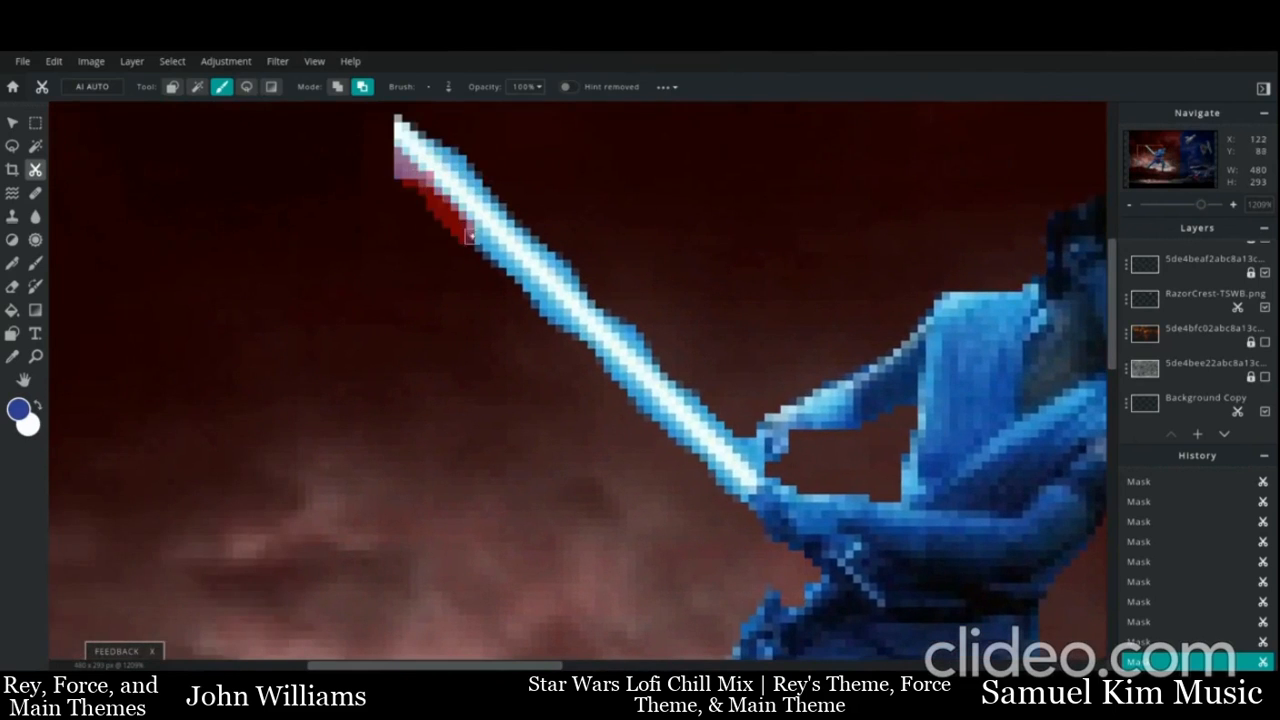
{"action": "left_click_drag", "start_coordinate": [470, 235], "coordinate": [645, 402]}
{"action": "key", "text": "ctrl+z"}
{"action": "left_click_drag", "start_coordinate": [425, 204], "coordinate": [630, 395]}
{"action": "left_click", "coordinate": [197, 86]}
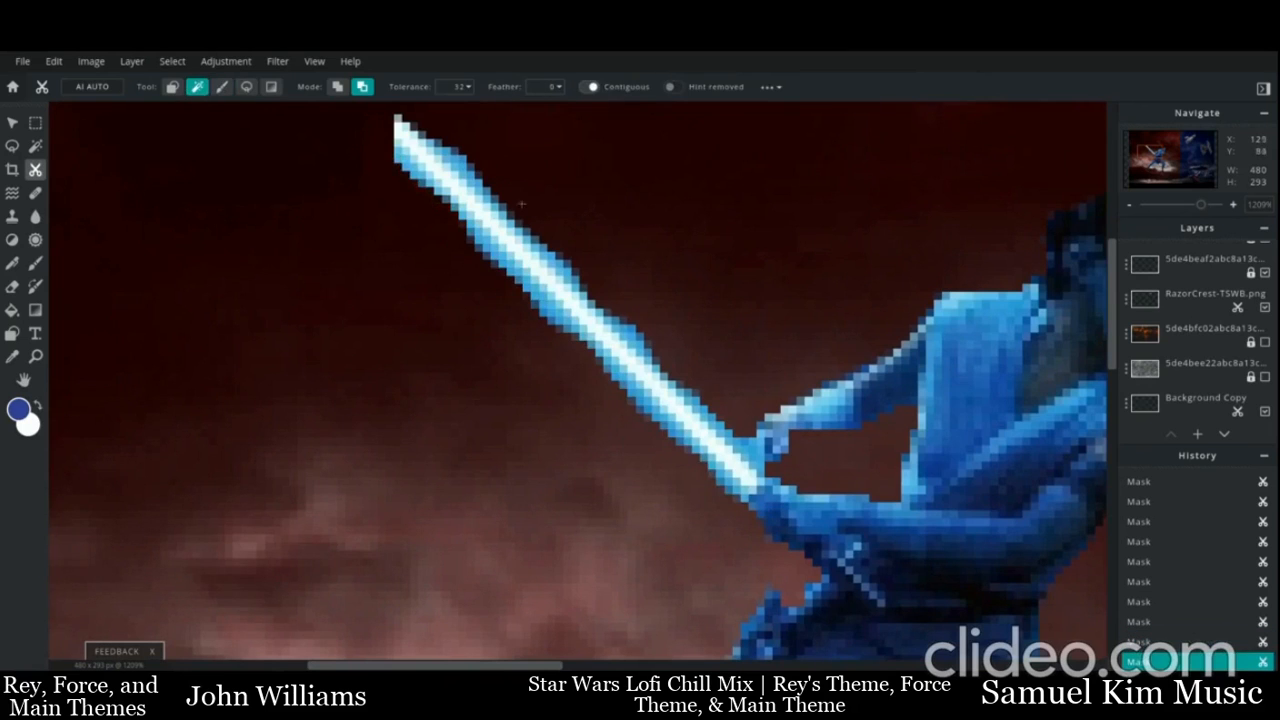
Remove the remaining blue fringes along the fighter's boots and beneath the thighs with the cutout brush in remove mode
{"action": "scroll", "coordinate": [550, 180], "scroll_direction": "down", "scroll_amount": 10}
{"action": "left_click", "coordinate": [12, 123]}
{"action": "scroll", "coordinate": [569, 385], "scroll_direction": "up", "scroll_amount": 5}
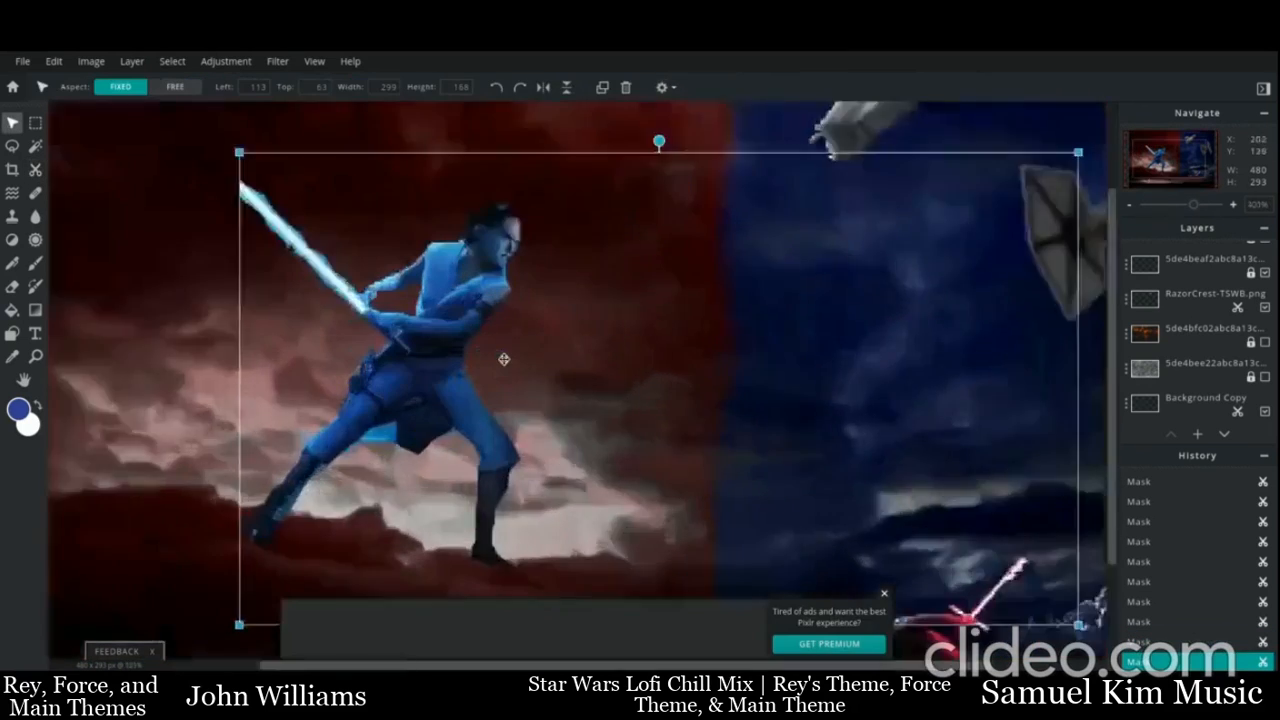
{"action": "scroll", "coordinate": [504, 358], "scroll_direction": "up", "scroll_amount": 4}
{"action": "left_click", "coordinate": [35, 170]}
{"action": "left_click", "coordinate": [222, 87]}
{"action": "scroll", "coordinate": [889, 598], "scroll_direction": "down", "scroll_amount": 3}
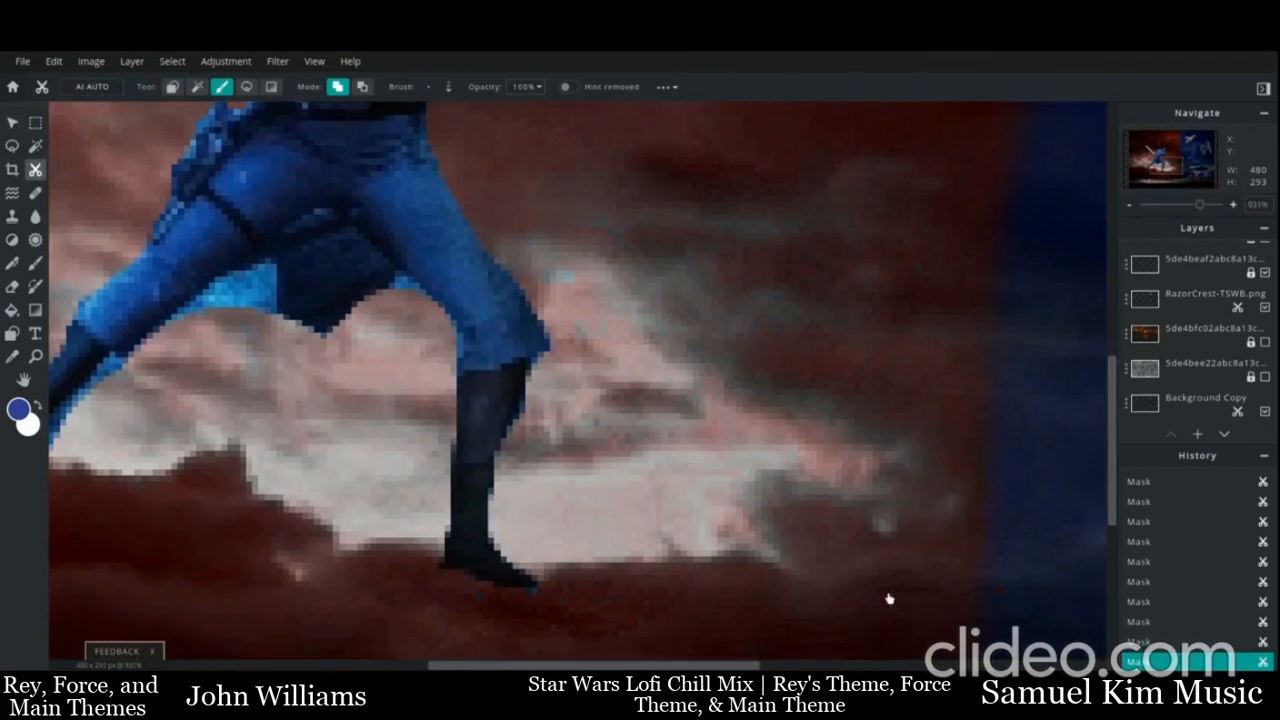
{"action": "scroll", "coordinate": [538, 513], "scroll_direction": "left", "scroll_amount": 4}
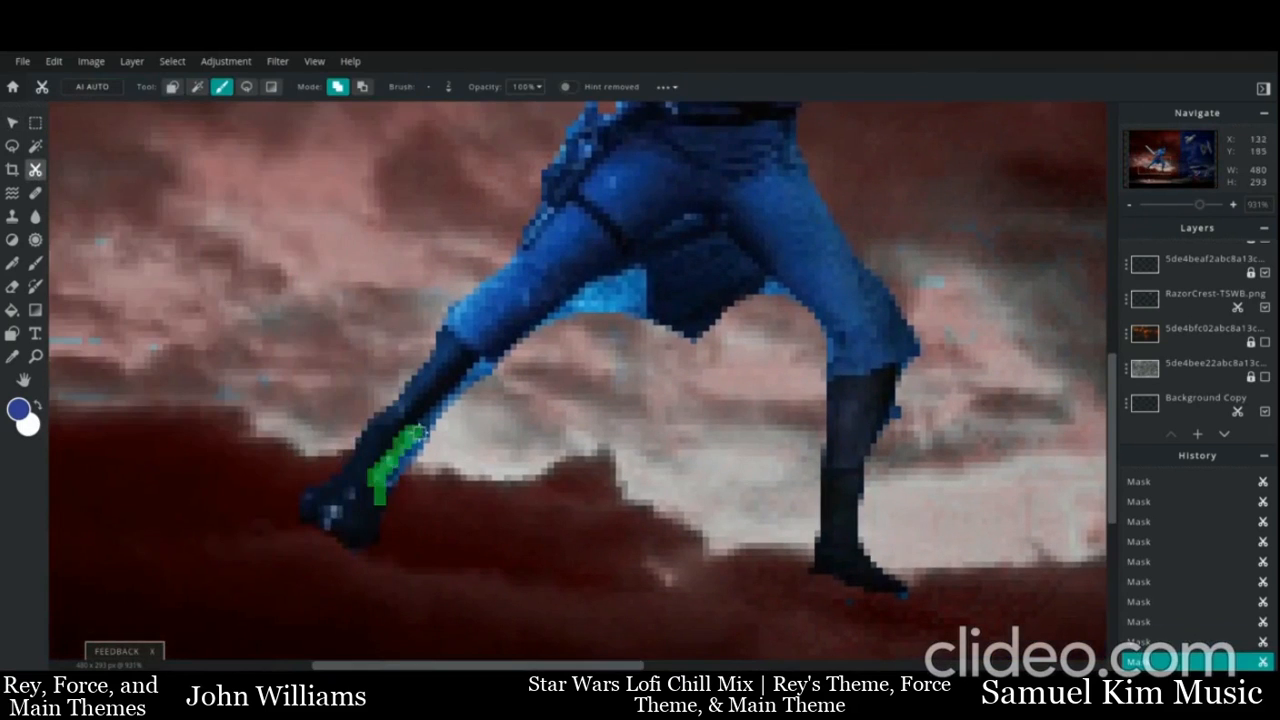
{"action": "left_click", "coordinate": [362, 87]}
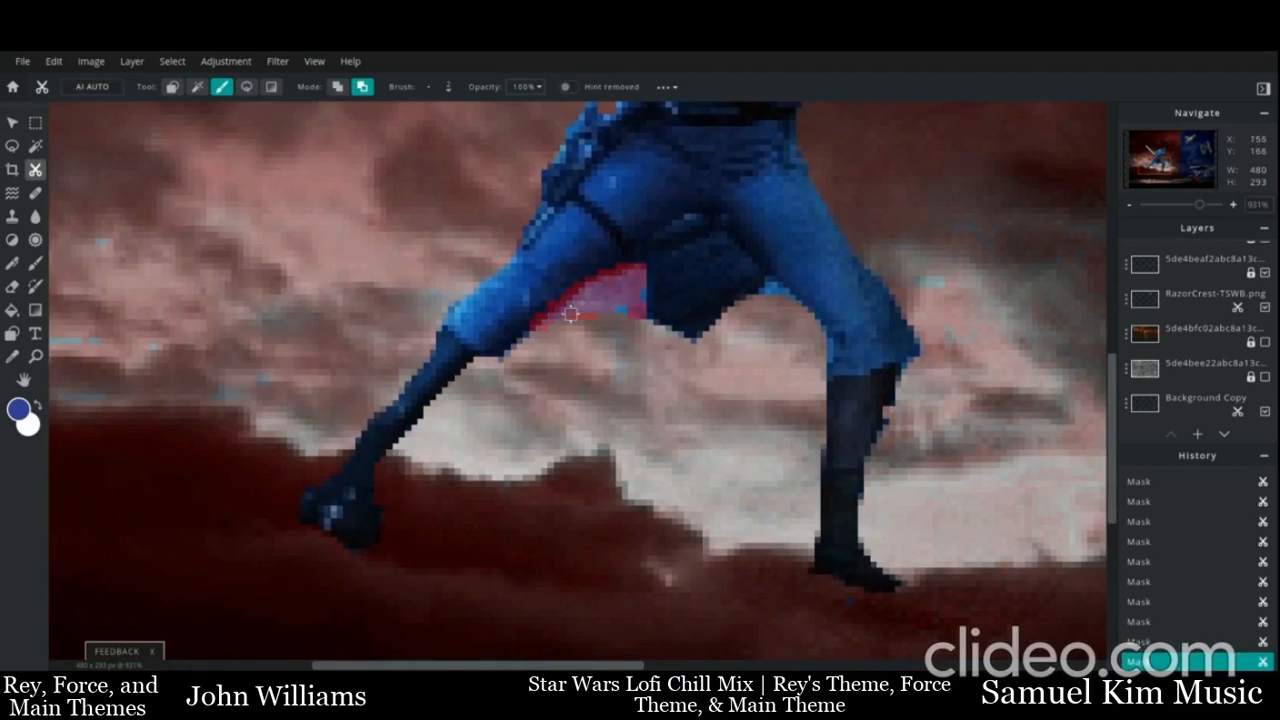
{"action": "left_click_drag", "start_coordinate": [823, 345], "coordinate": [831, 354]}
{"action": "left_click_drag", "start_coordinate": [1112, 482], "coordinate": [1112, 493]}
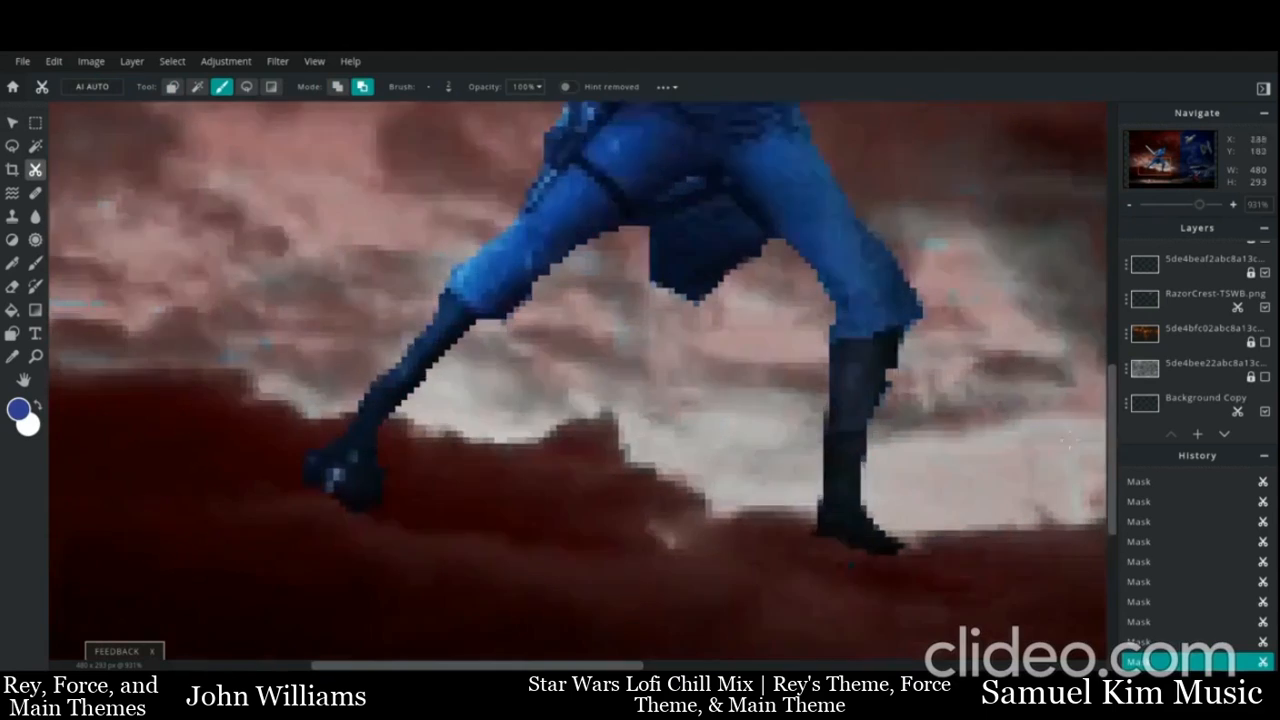
Mirror the blue lightsaber fighter horizontally, scale it down and stand it on the dark horizon facing the masked figure
{"action": "scroll", "coordinate": [578, 386], "scroll_direction": "down", "scroll_amount": 7}
{"action": "left_click", "coordinate": [12, 123]}
{"action": "left_click", "coordinate": [543, 87]}
{"action": "left_click_drag", "start_coordinate": [875, 235], "coordinate": [571, 409]}
{"action": "left_click_drag", "start_coordinate": [505, 477], "coordinate": [911, 505]}
{"action": "left_click_drag", "start_coordinate": [788, 543], "coordinate": [707, 543]}
{"action": "left_click_drag", "start_coordinate": [925, 482], "coordinate": [608, 497]}
{"action": "left_click_drag", "start_coordinate": [718, 547], "coordinate": [799, 548]}
{"action": "left_click_drag", "start_coordinate": [602, 508], "coordinate": [683, 537]}
{"action": "left_click", "coordinate": [948, 508]}
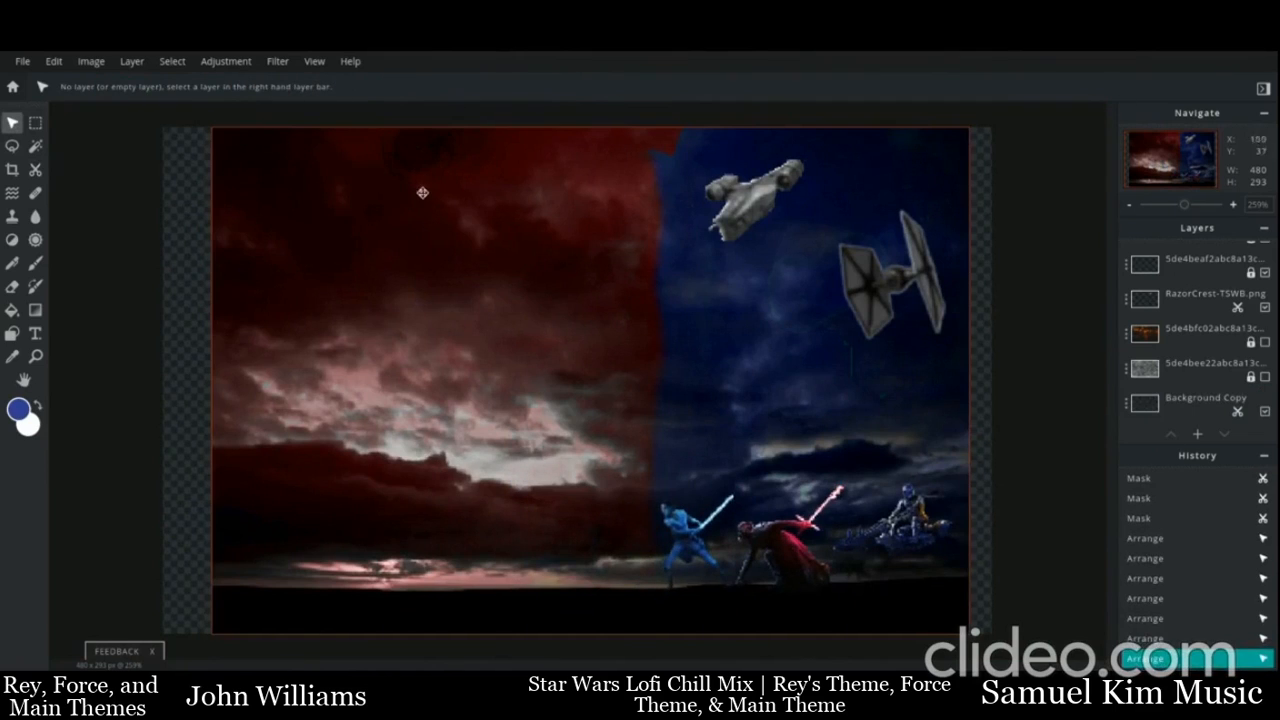